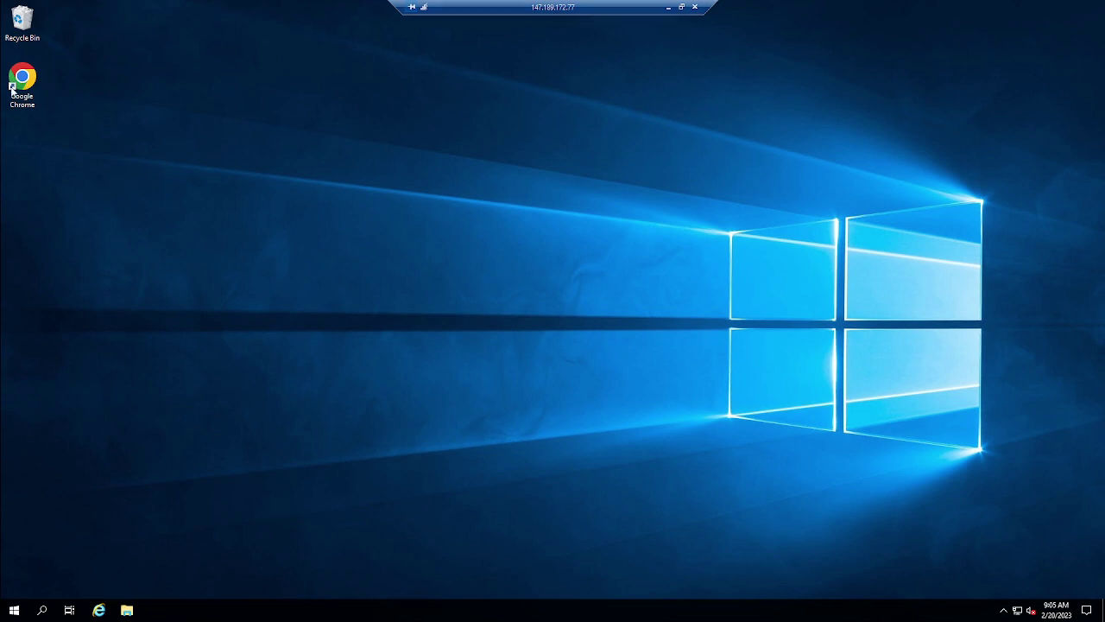
# Launch Google Chrome from its desktop shortcut and choose it as the Windows default web browser
pyautogui.click(13, 95)
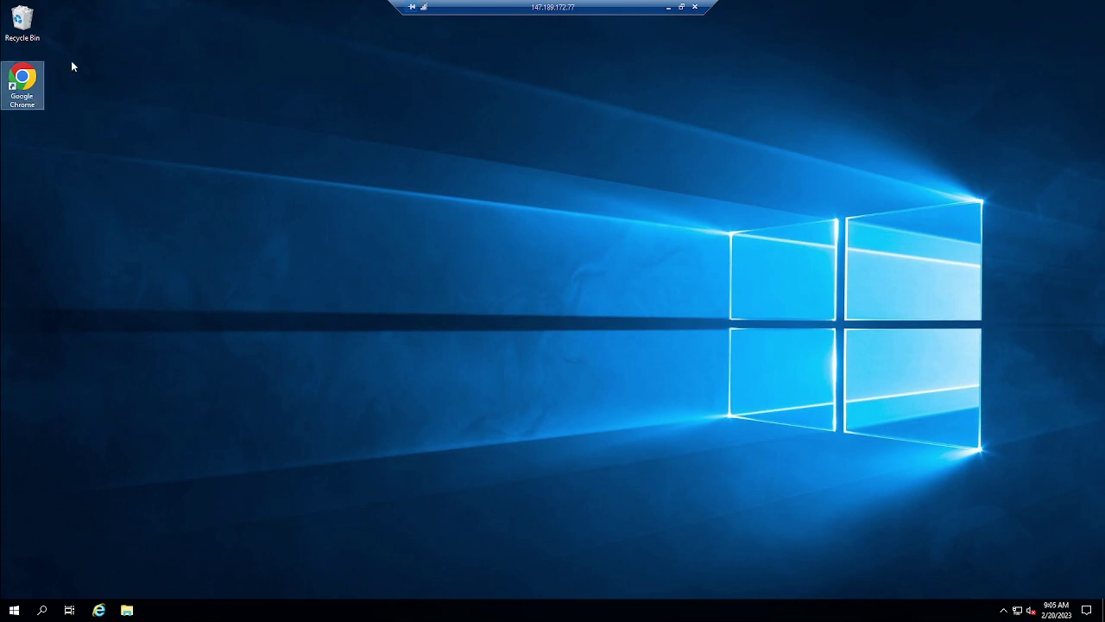
pyautogui.click(50, 73)
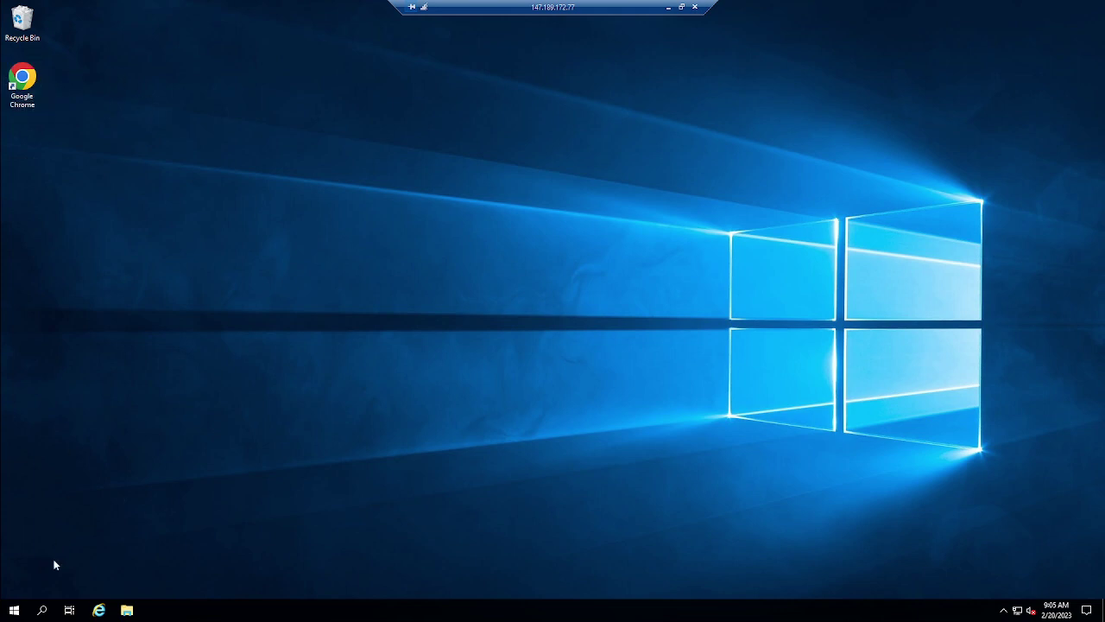
pyautogui.doubleClick(30, 89)
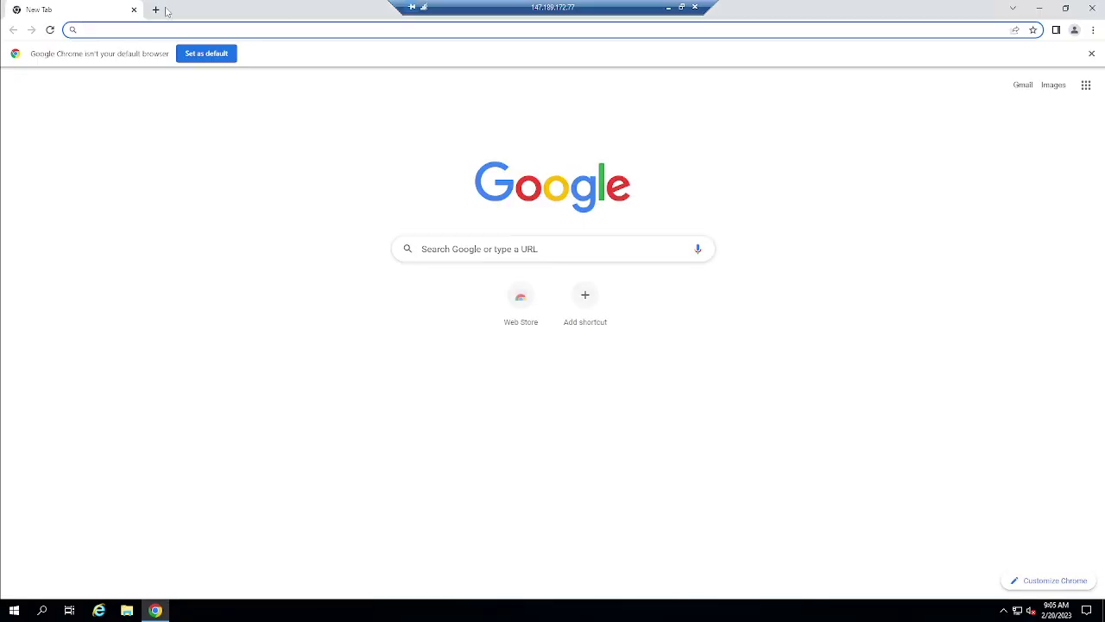
pyautogui.click(207, 57)
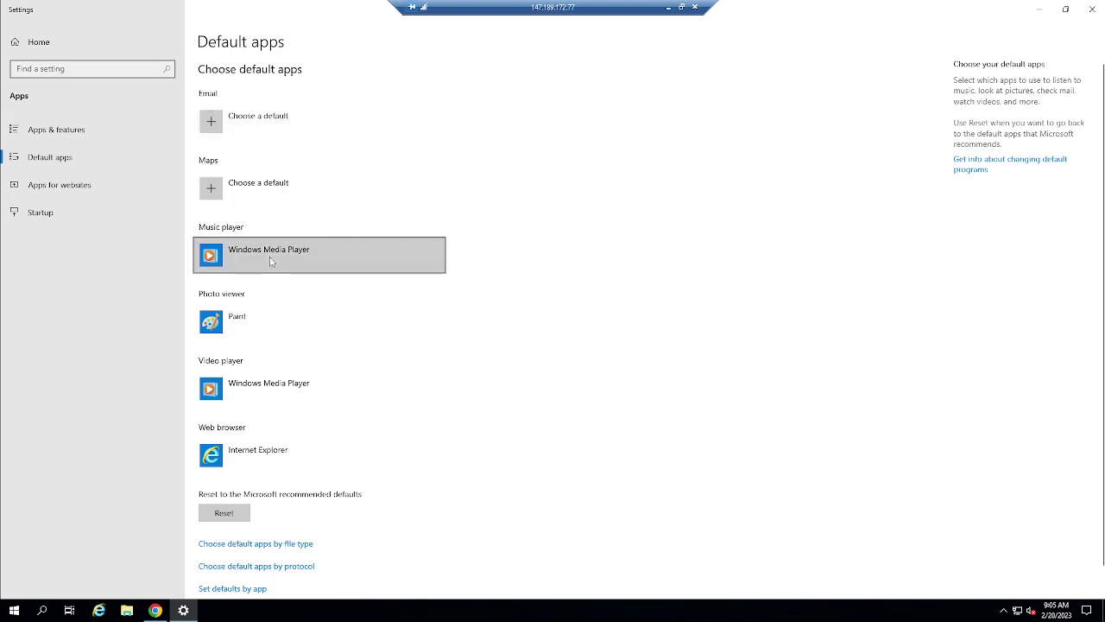
pyautogui.click(247, 451)
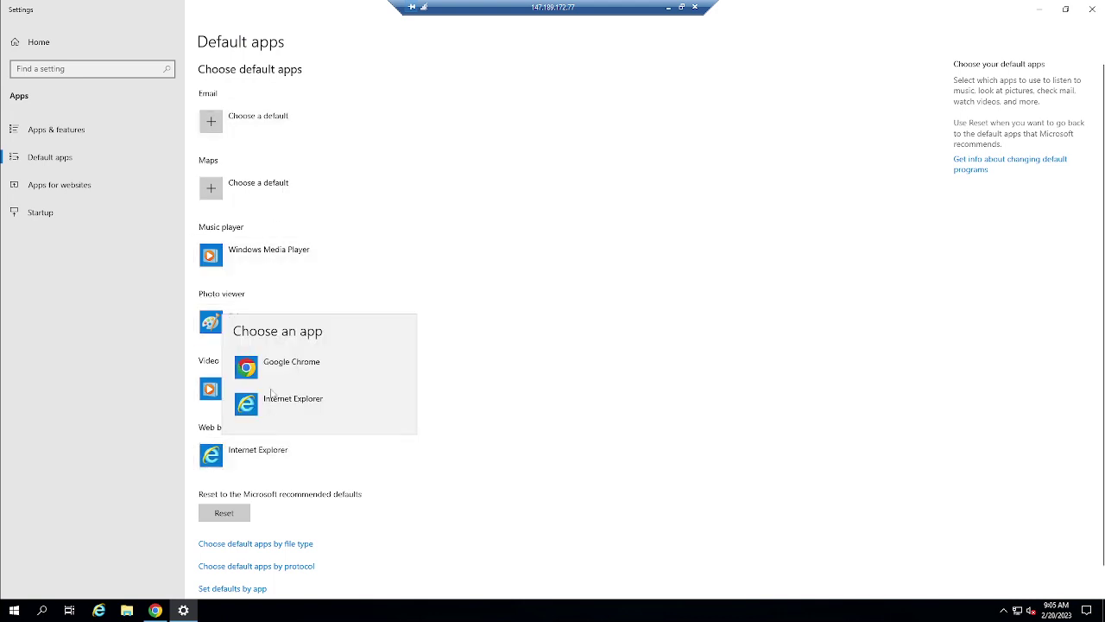
pyautogui.click(275, 365)
# Search 'multicraft minecraft' and open the multicraft.org license pricing page
pyautogui.click(1091, 9)
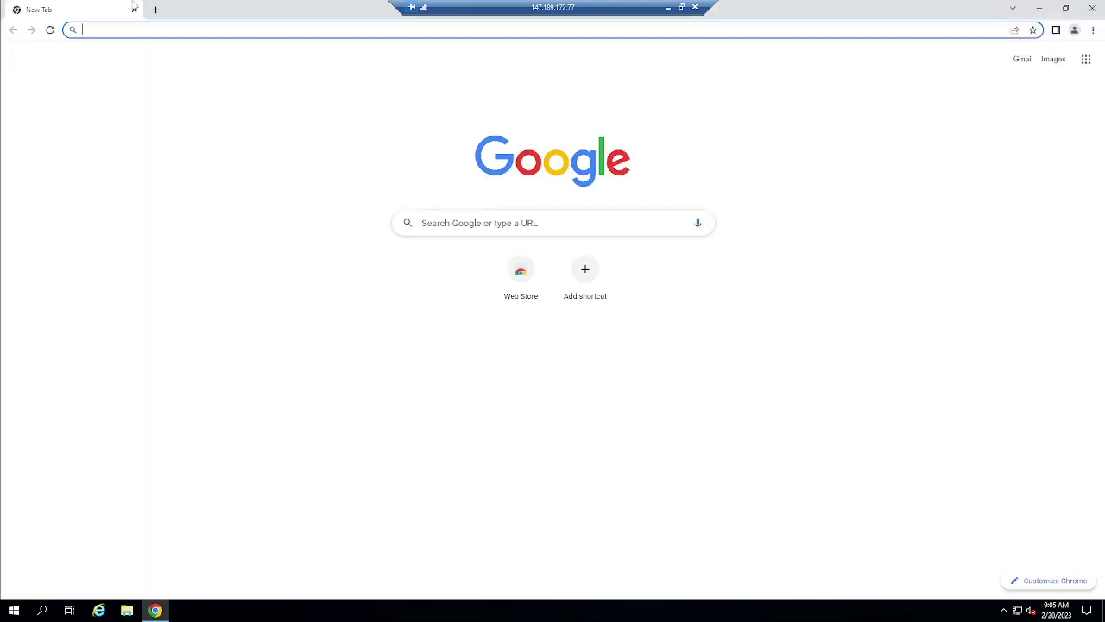
pyautogui.click(147, 29)
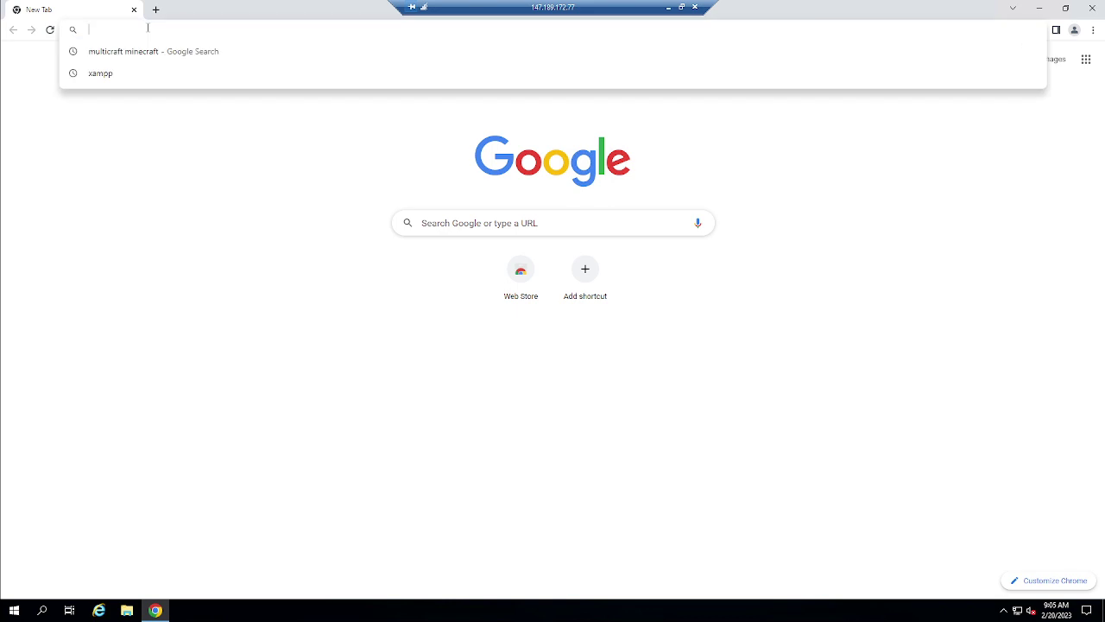
pyautogui.press('Down')
pyautogui.press('Return')
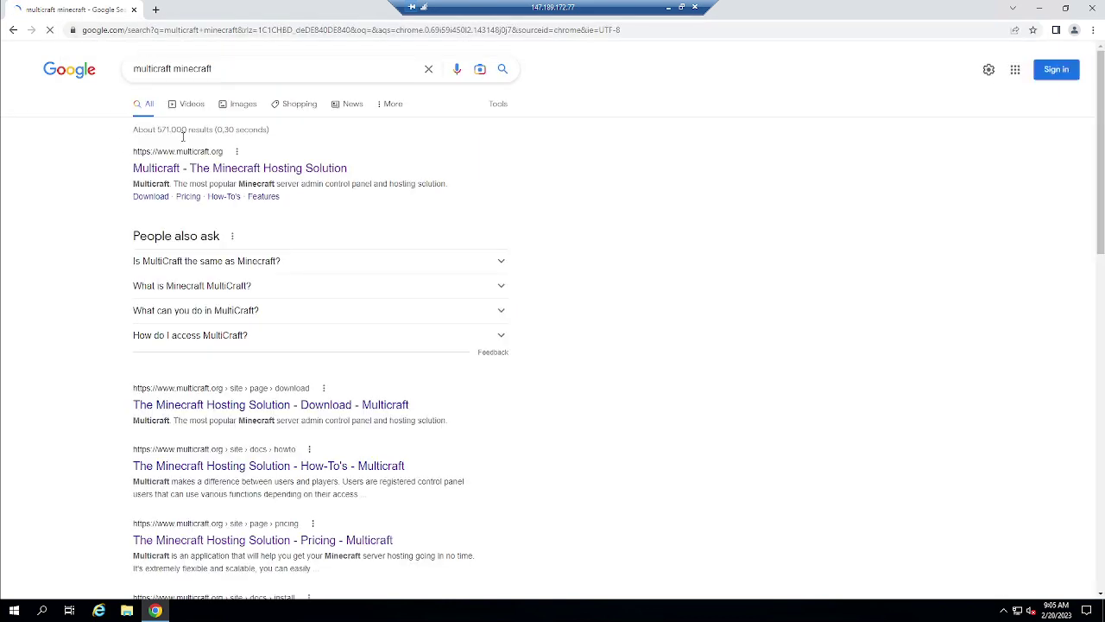
pyautogui.click(187, 169)
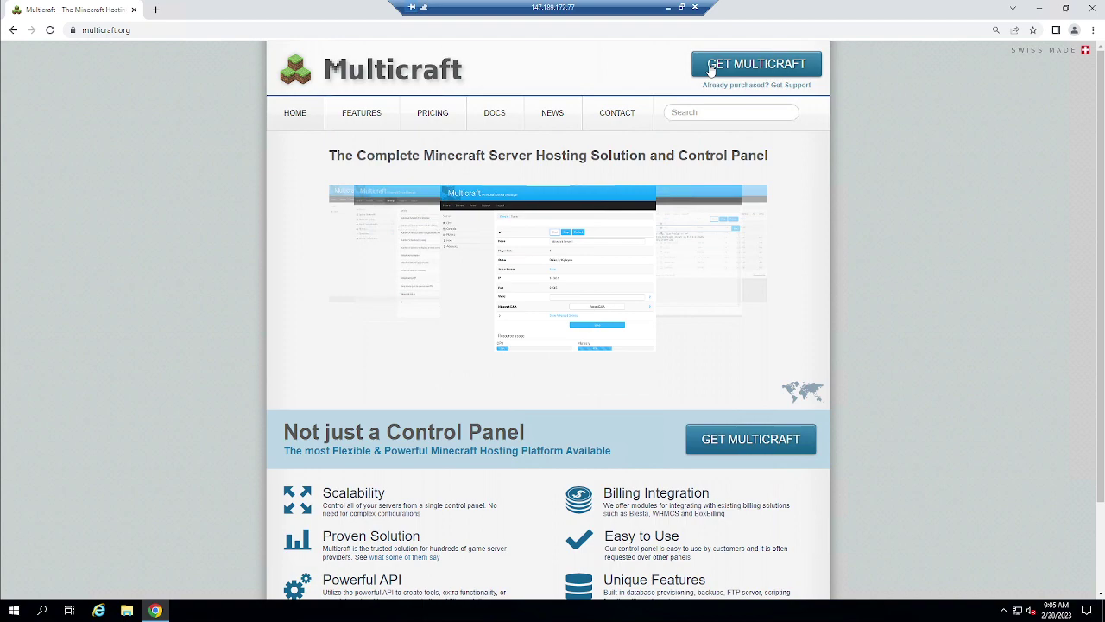
pyautogui.click(414, 109)
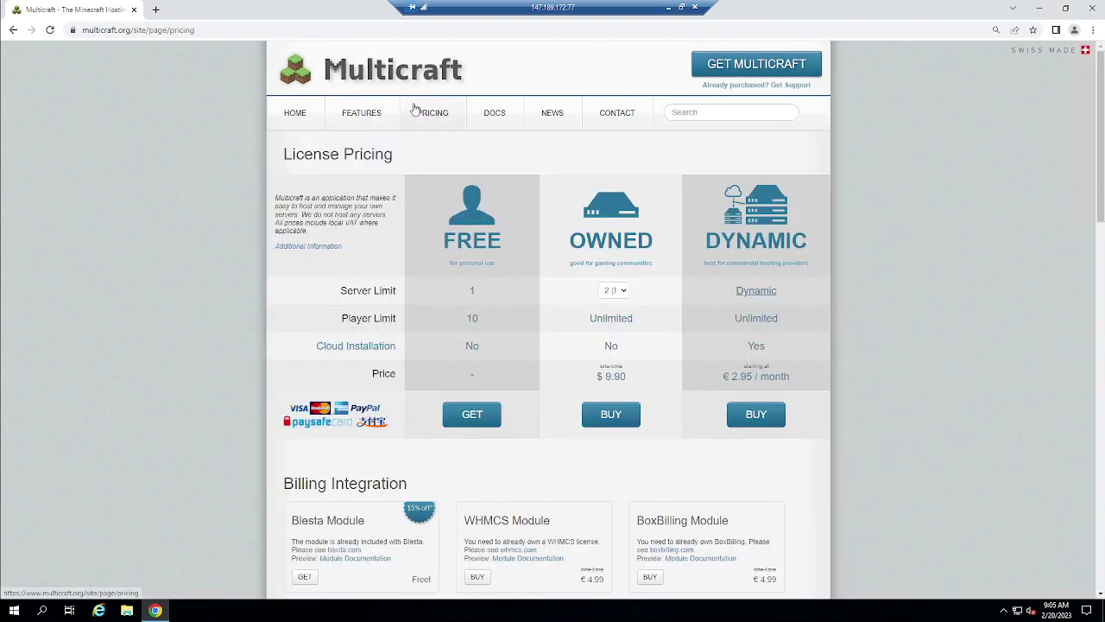
# Compare the FREE and OWNED plans, setting the OWNED server limit to 10
pyautogui.scroll(-4, 341, 259)
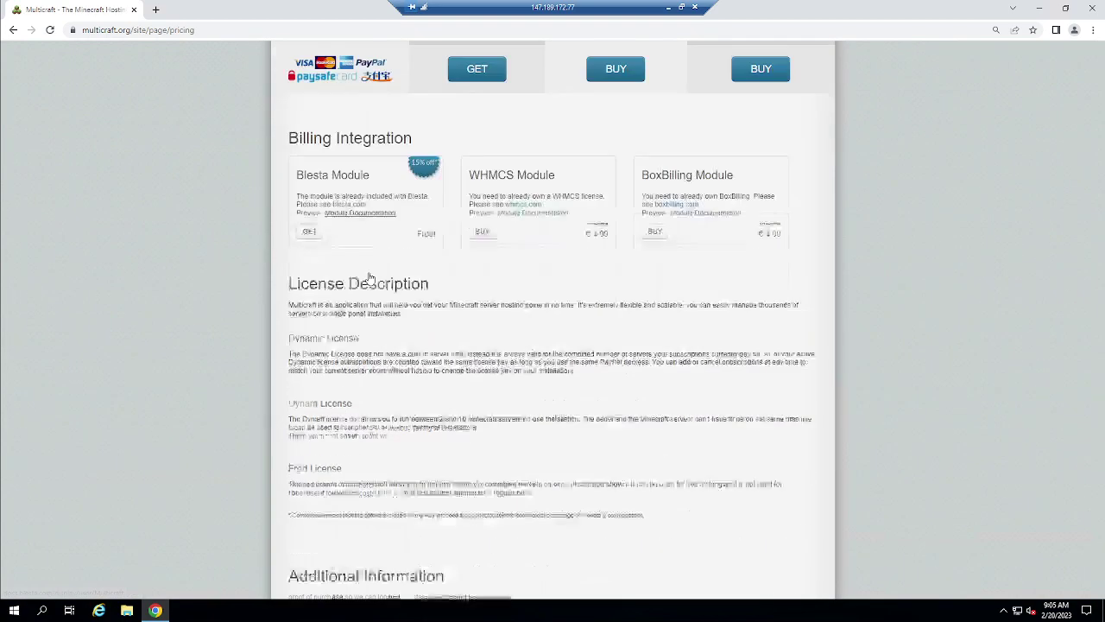
pyautogui.scroll(5, 370, 278)
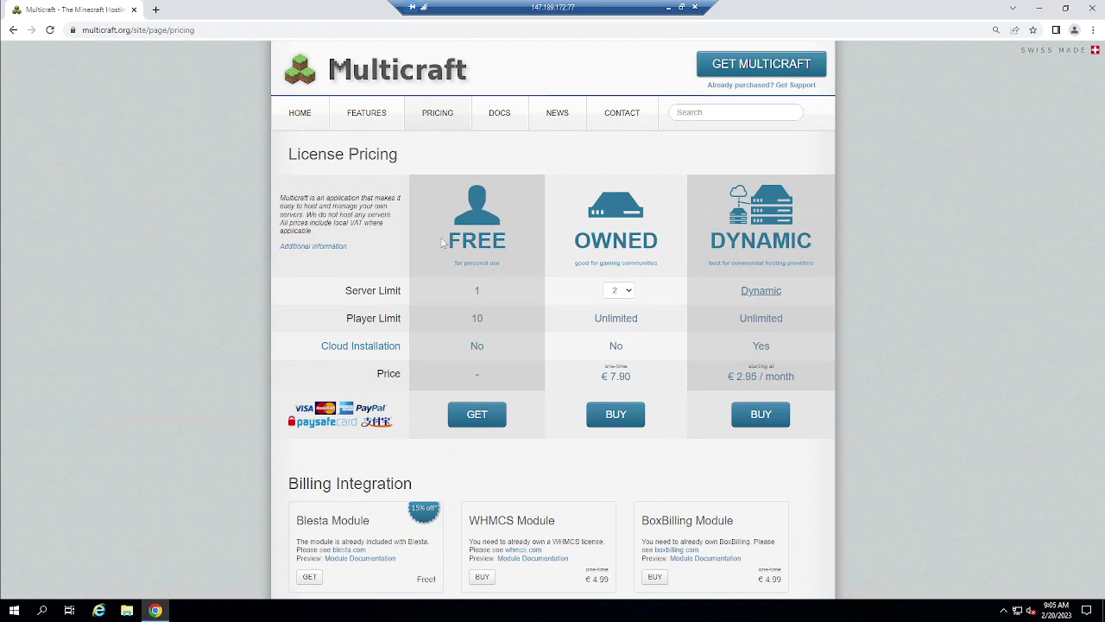
pyautogui.moveTo(447, 246); pyautogui.dragTo(500, 369)
pyautogui.click(478, 290)
pyautogui.moveTo(576, 242); pyautogui.dragTo(639, 279)
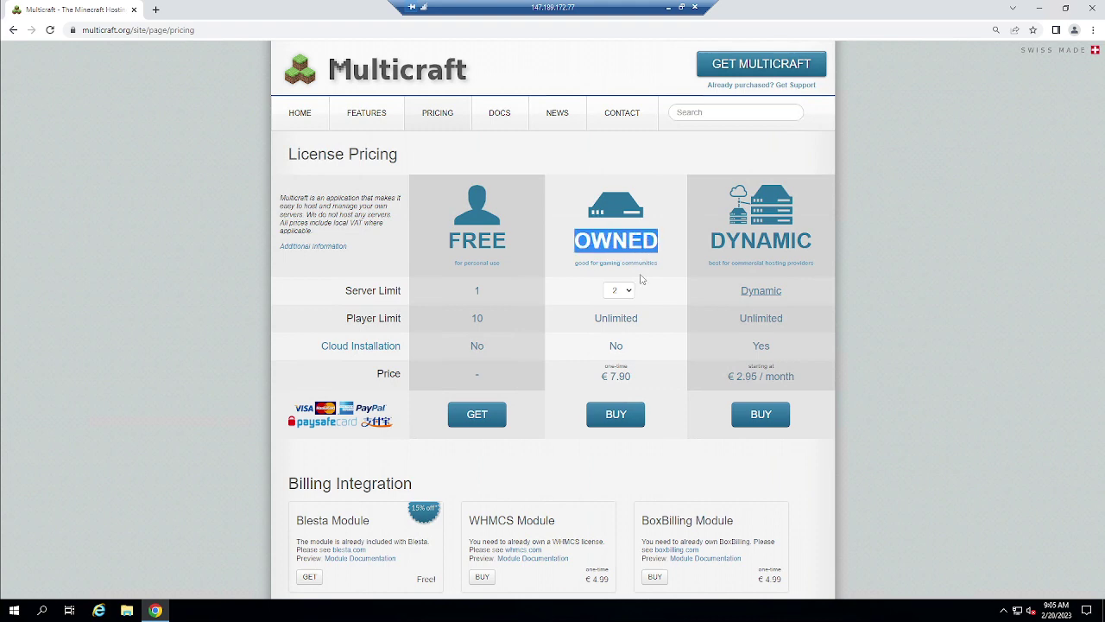
pyautogui.click(619, 291)
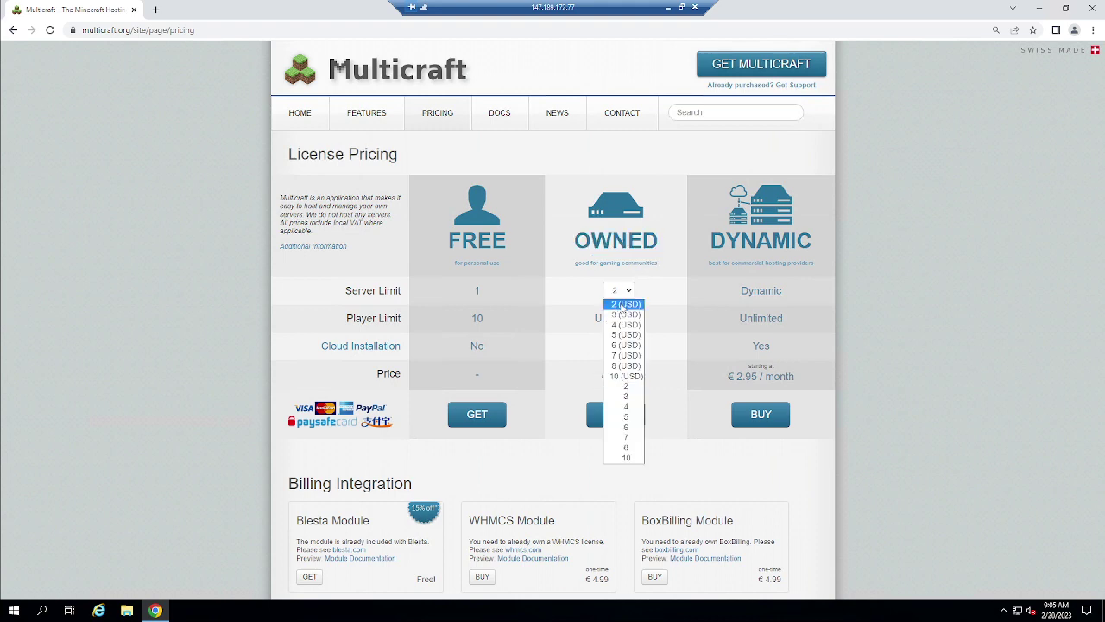
pyautogui.click(625, 387)
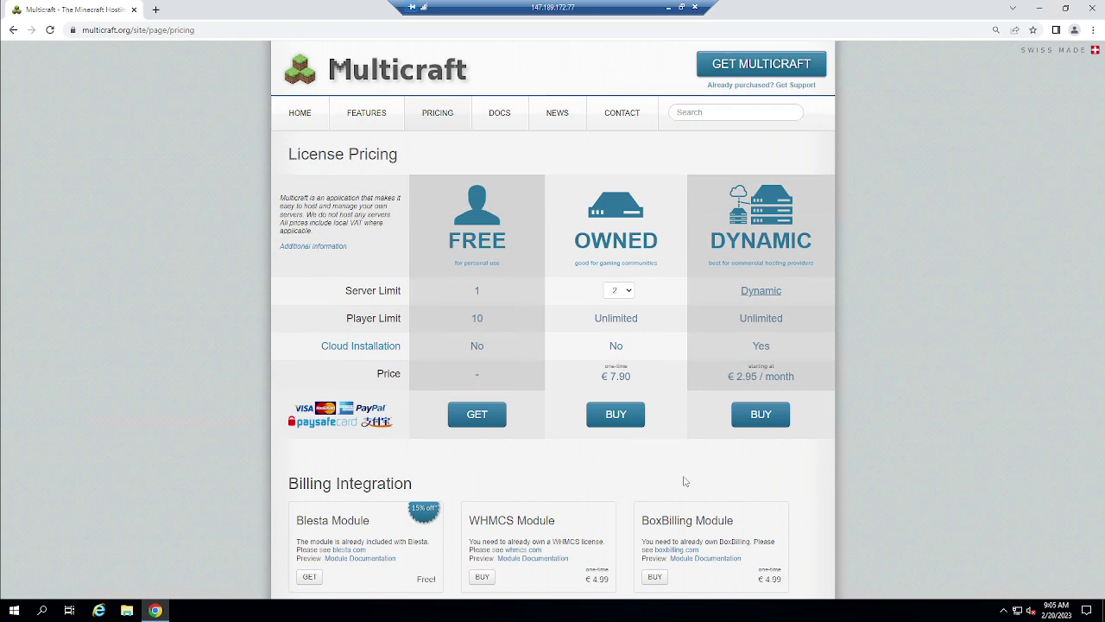
pyautogui.click(621, 291)
pyautogui.click(629, 377)
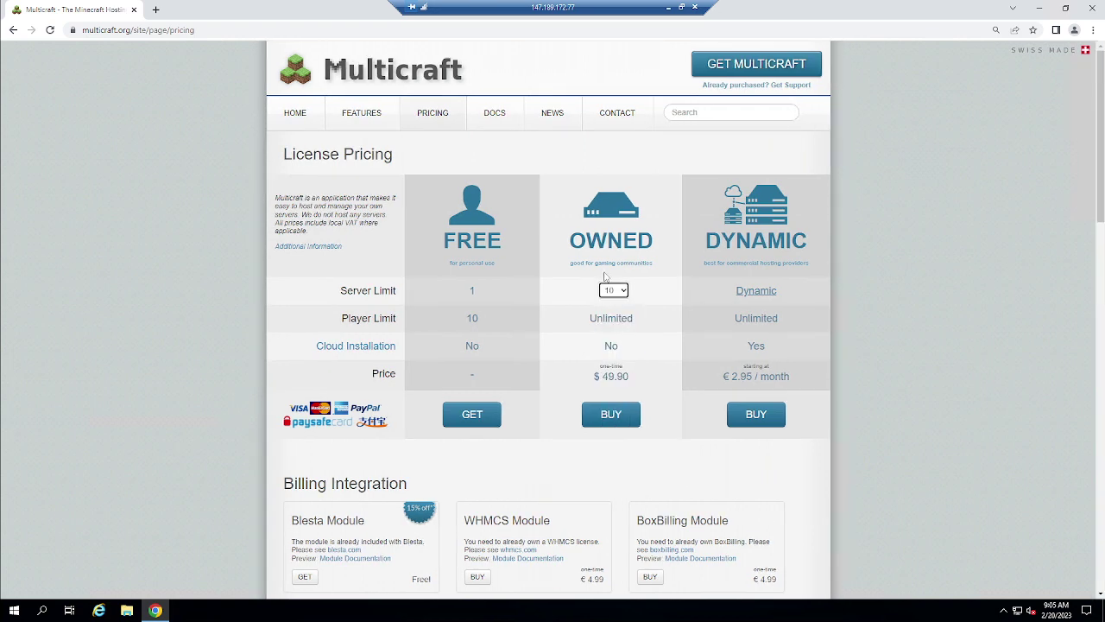
# Try an OWNED server limit of 2, return it to 10, and review the DYNAMIC plan
pyautogui.doubleClick(595, 323)
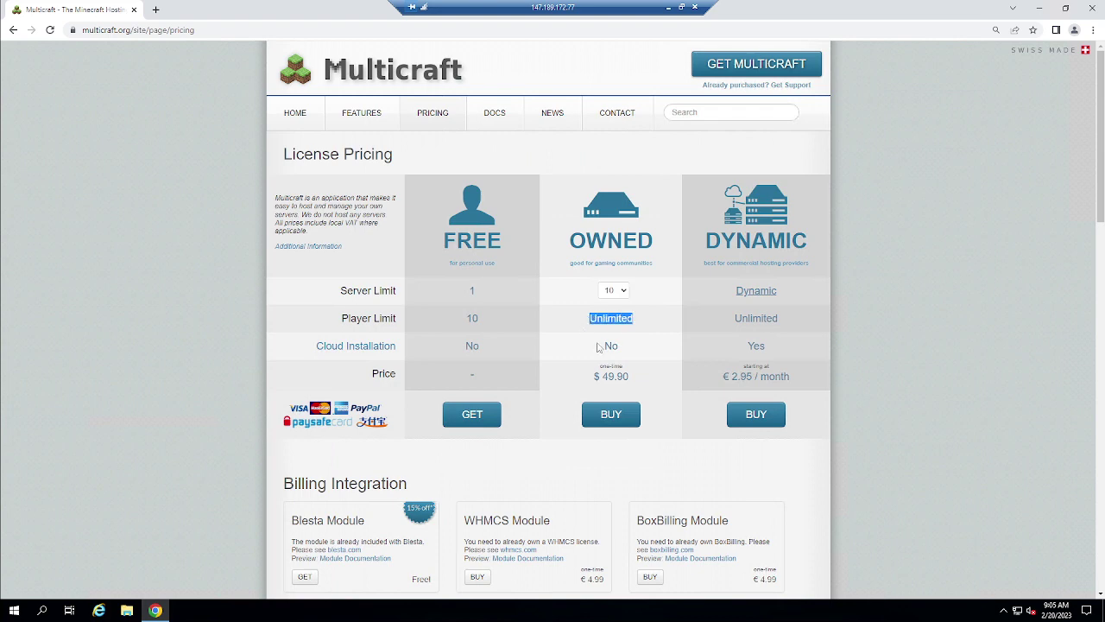
pyautogui.click(601, 347)
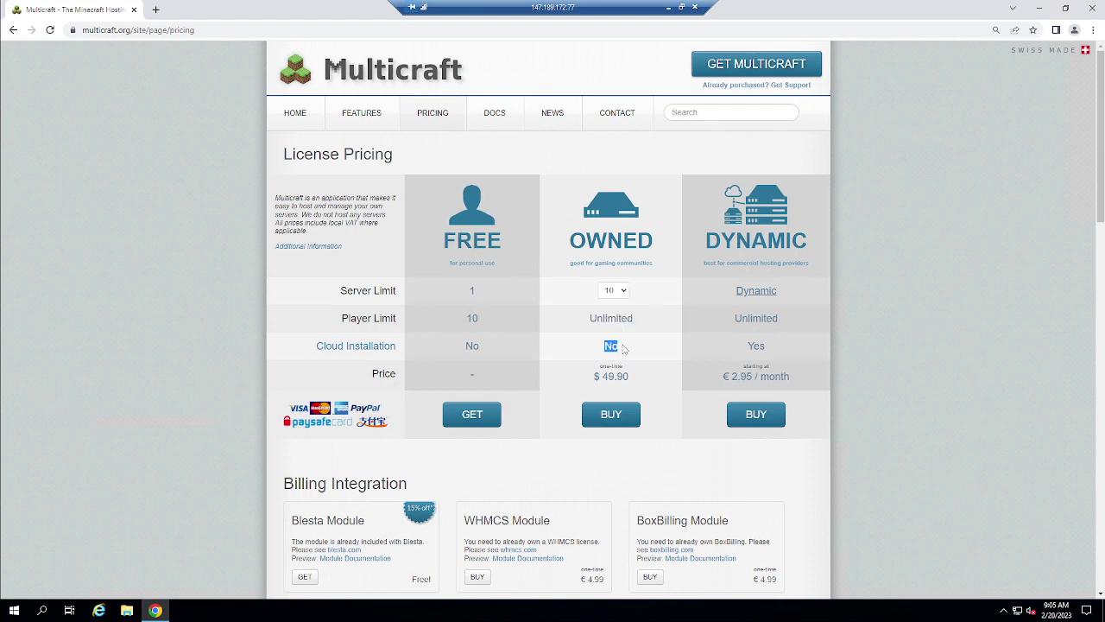
pyautogui.click(615, 291)
pyautogui.click(613, 290)
pyautogui.click(614, 291)
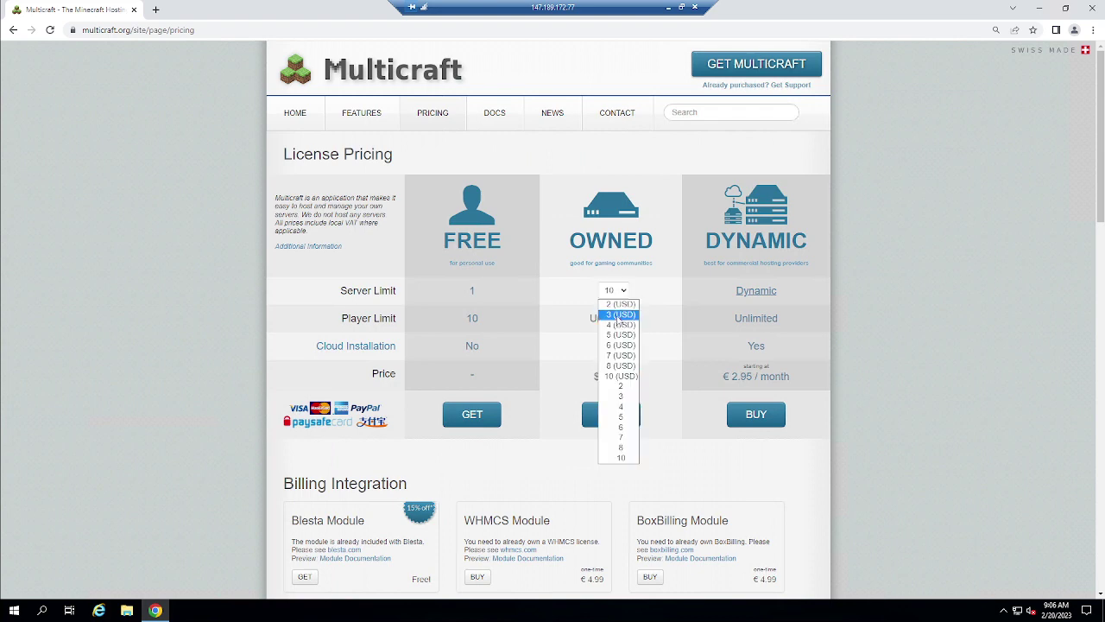
pyautogui.click(617, 304)
pyautogui.click(613, 294)
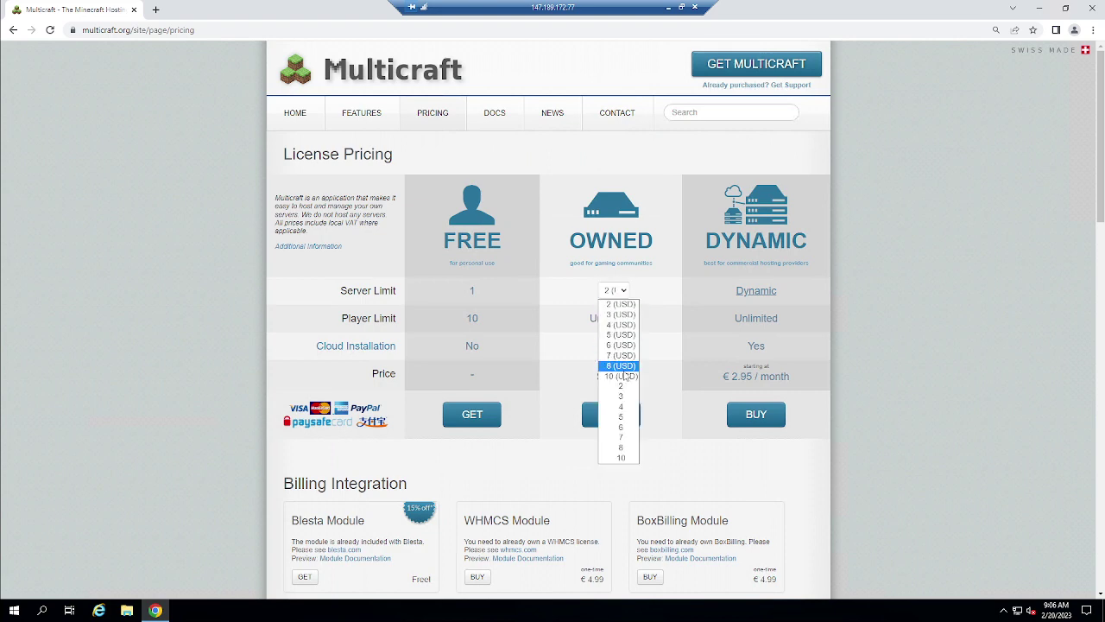
pyautogui.click(621, 376)
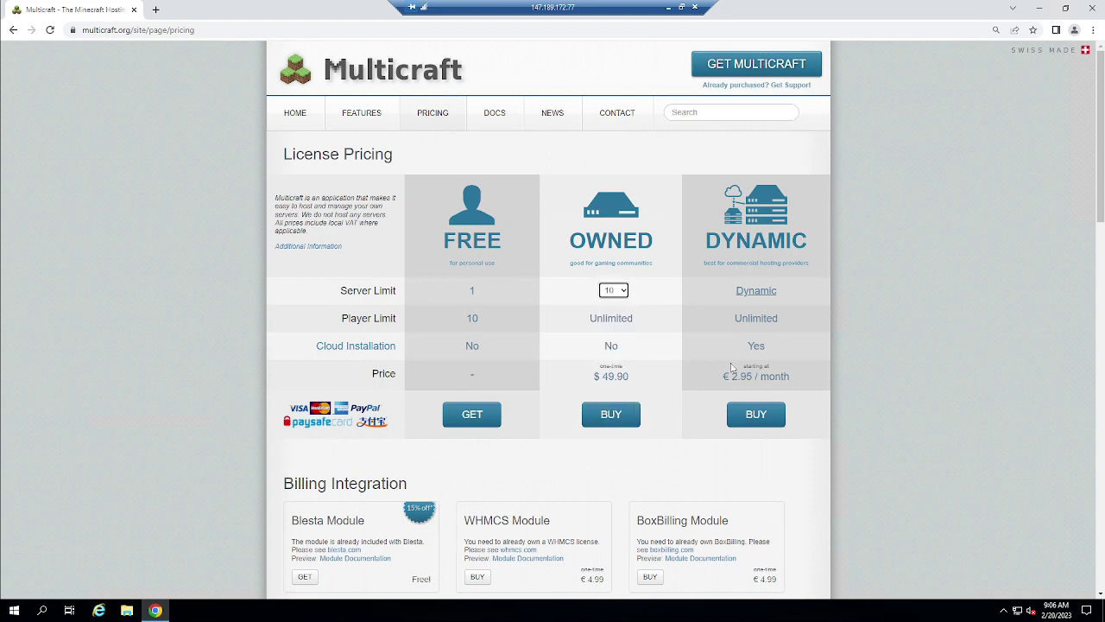
pyautogui.moveTo(702, 240); pyautogui.dragTo(822, 255)
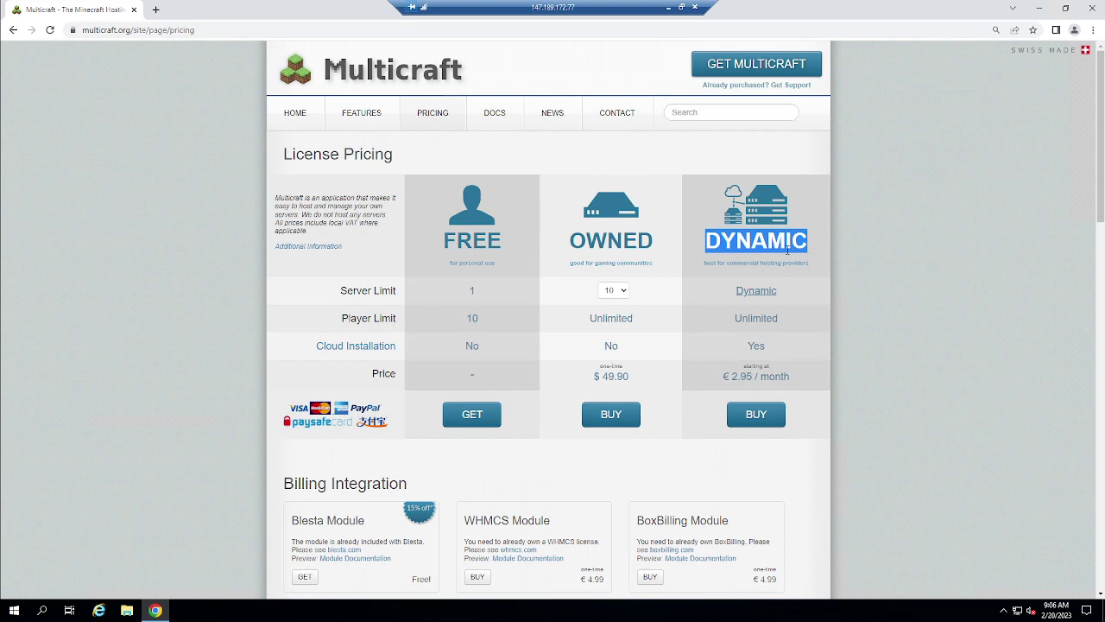
pyautogui.moveTo(755, 296)
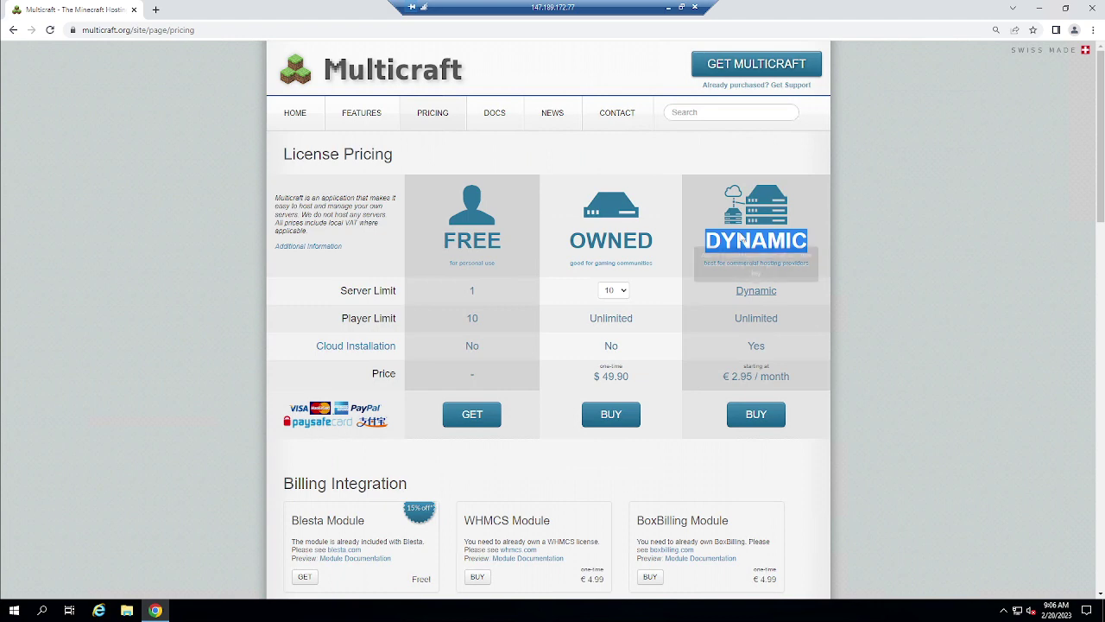
pyautogui.scroll(-3, 636, 267)
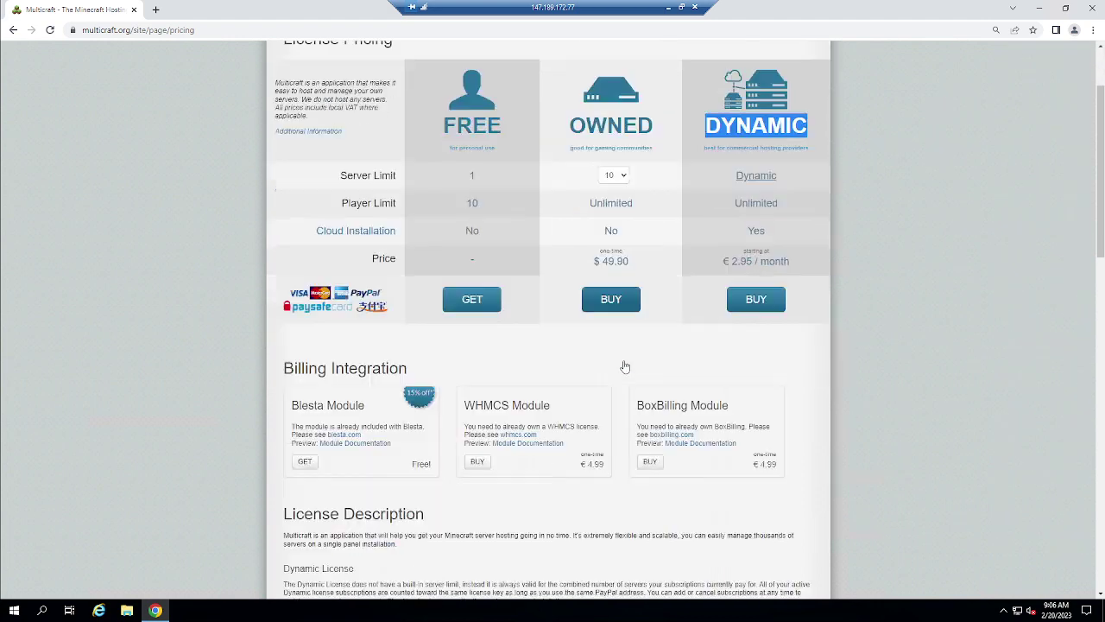
pyautogui.scroll(3, 624, 365)
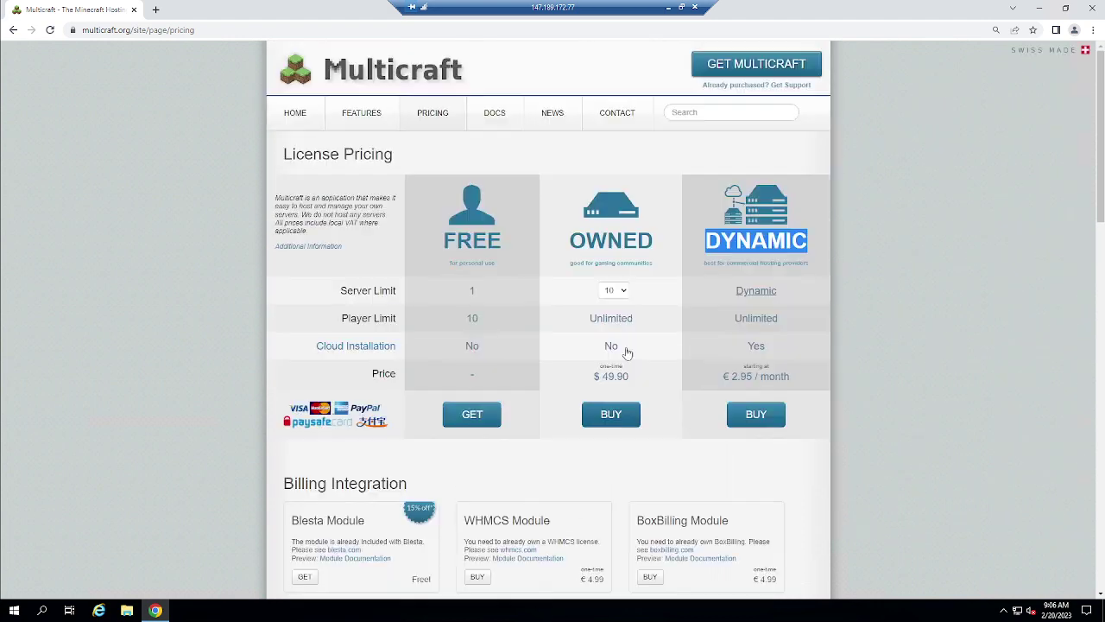
# Download the standalone Windows Multicraft installer and open it from Chrome's download bar
pyautogui.click(745, 66)
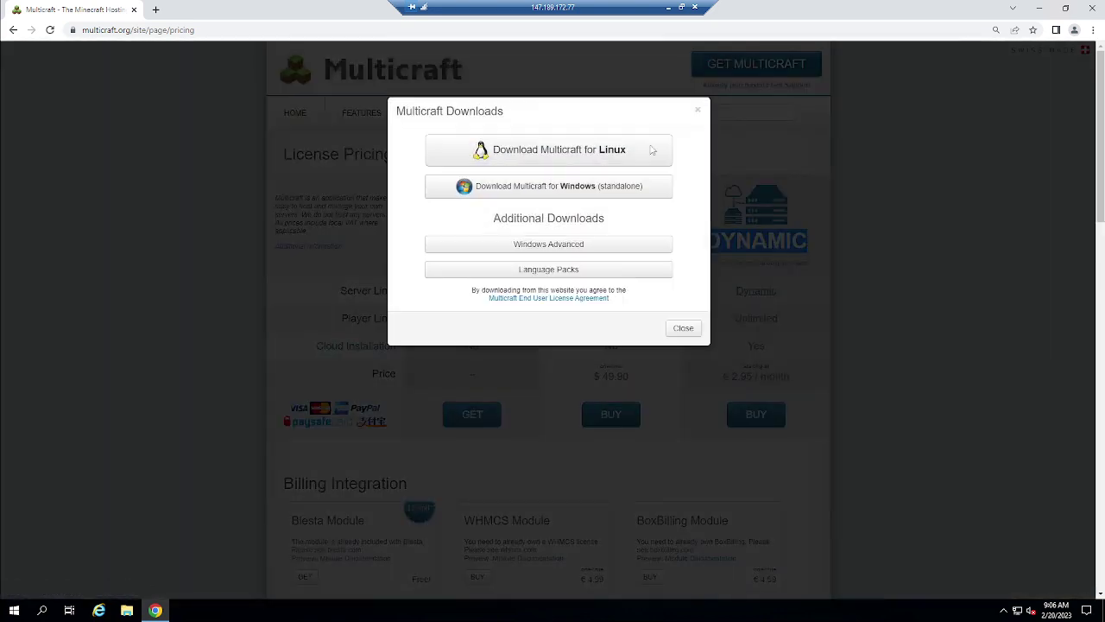
pyautogui.click(593, 187)
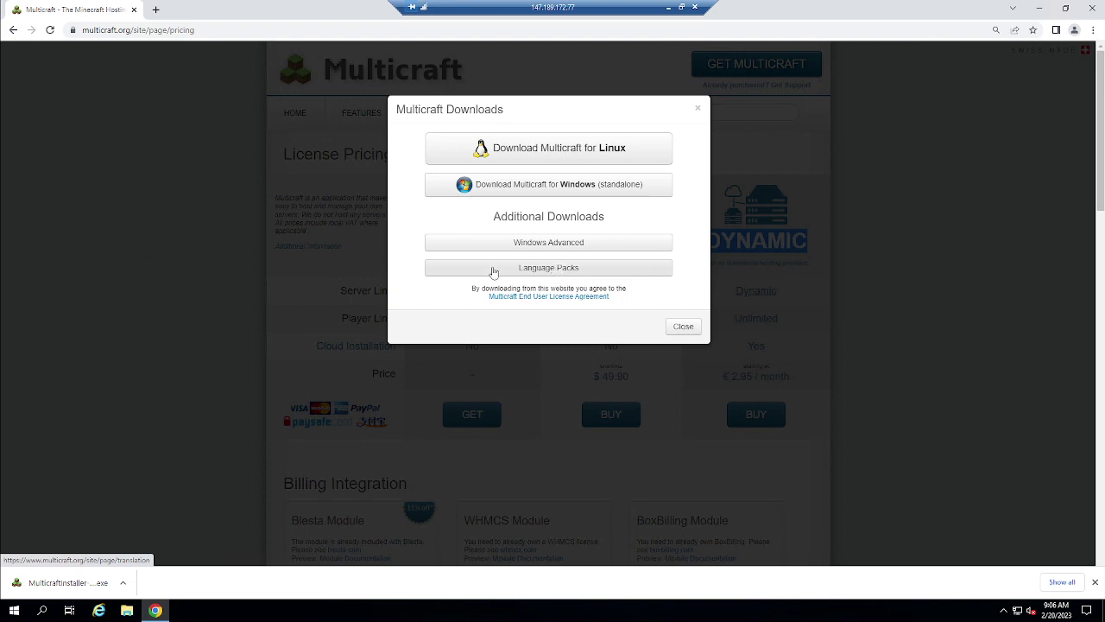
pyautogui.click(681, 325)
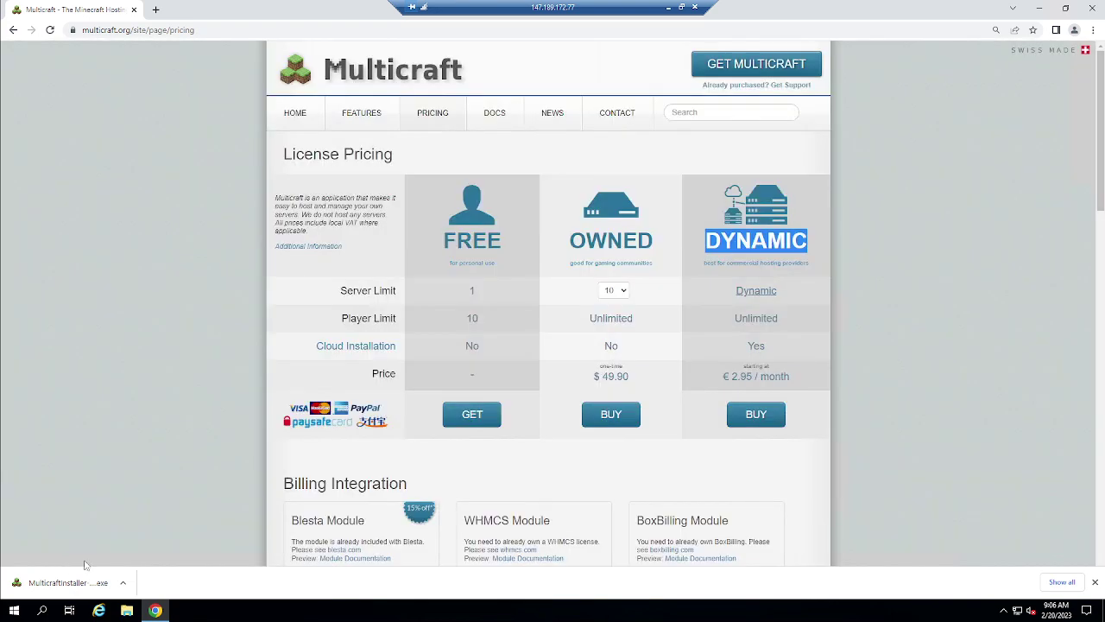
pyautogui.click(85, 578)
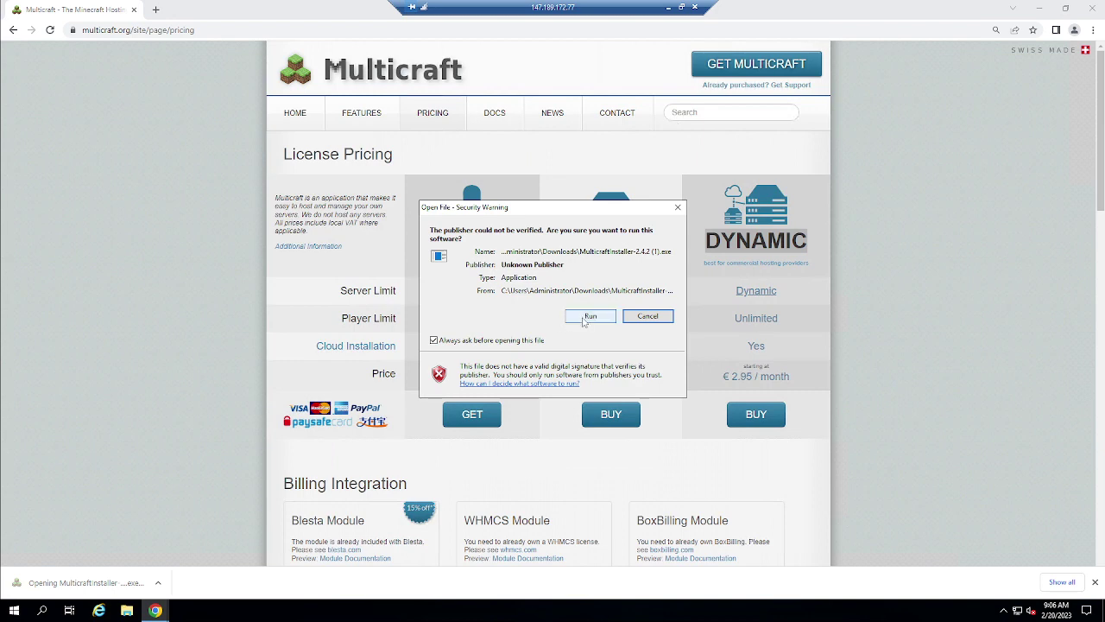
# Run the installer, accept the licence agreement, and reinstall into C:\Multicraft
pyautogui.click(587, 317)
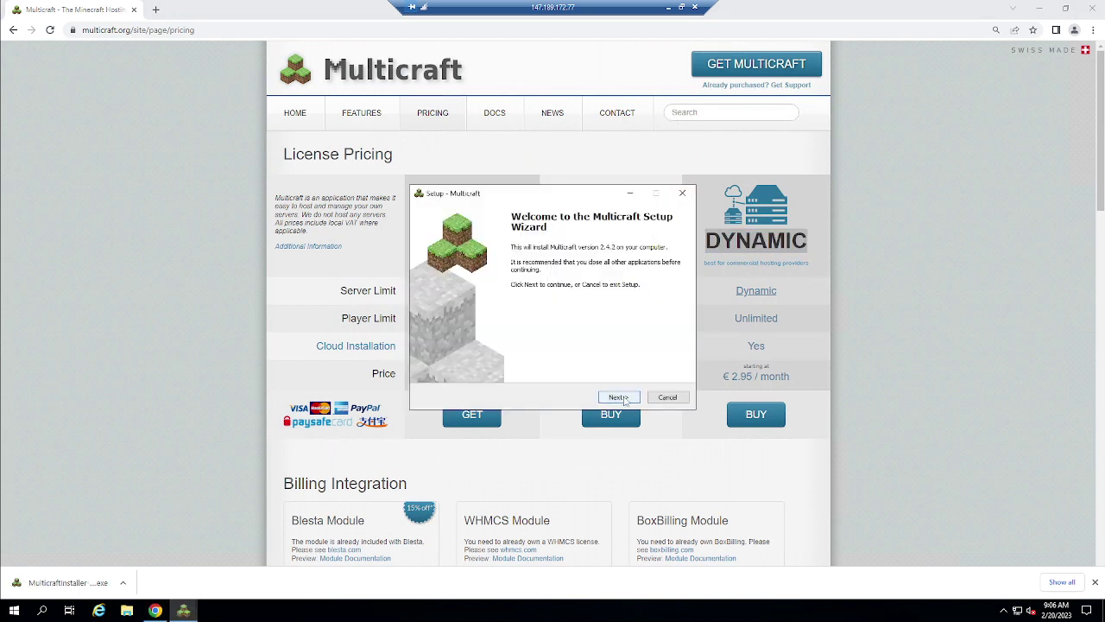
pyautogui.click(618, 398)
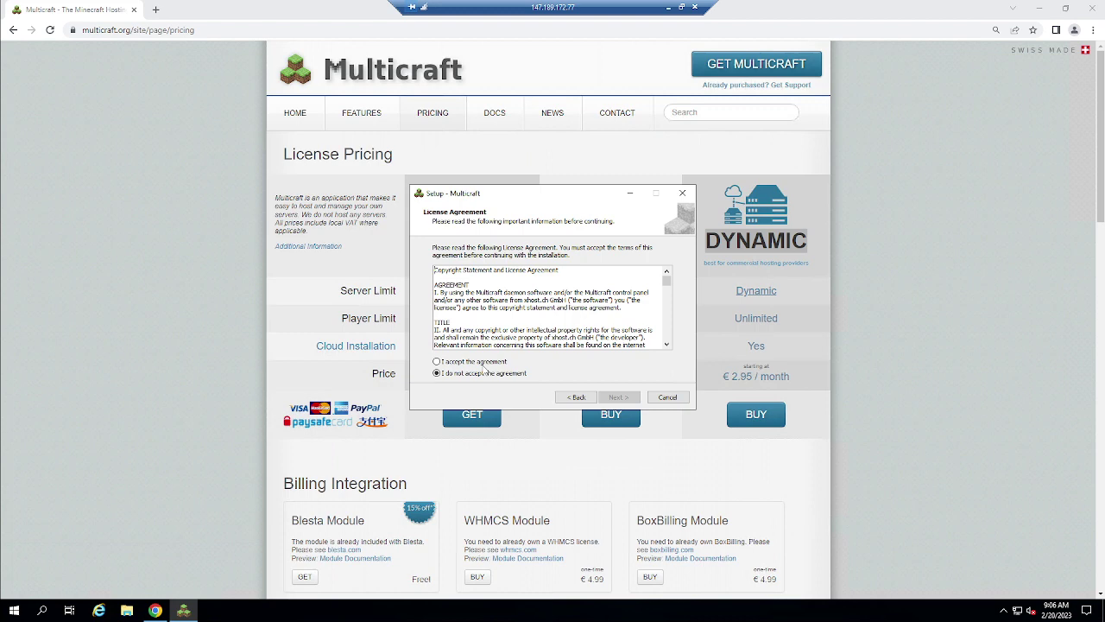
pyautogui.click(473, 362)
pyautogui.click(618, 398)
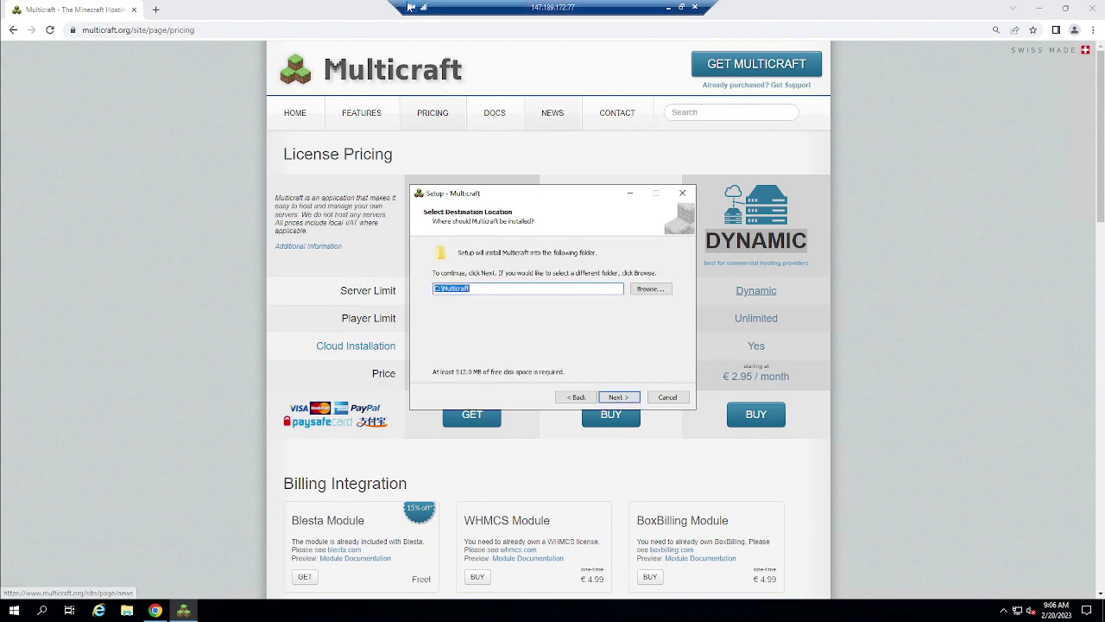
pyautogui.click(616, 397)
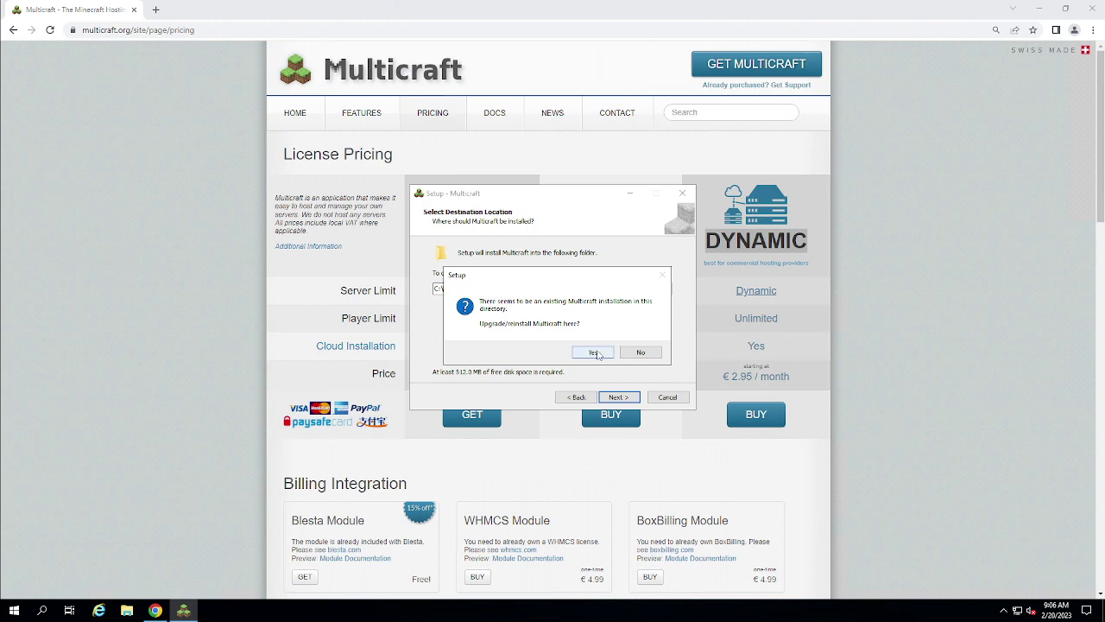
pyautogui.click(594, 353)
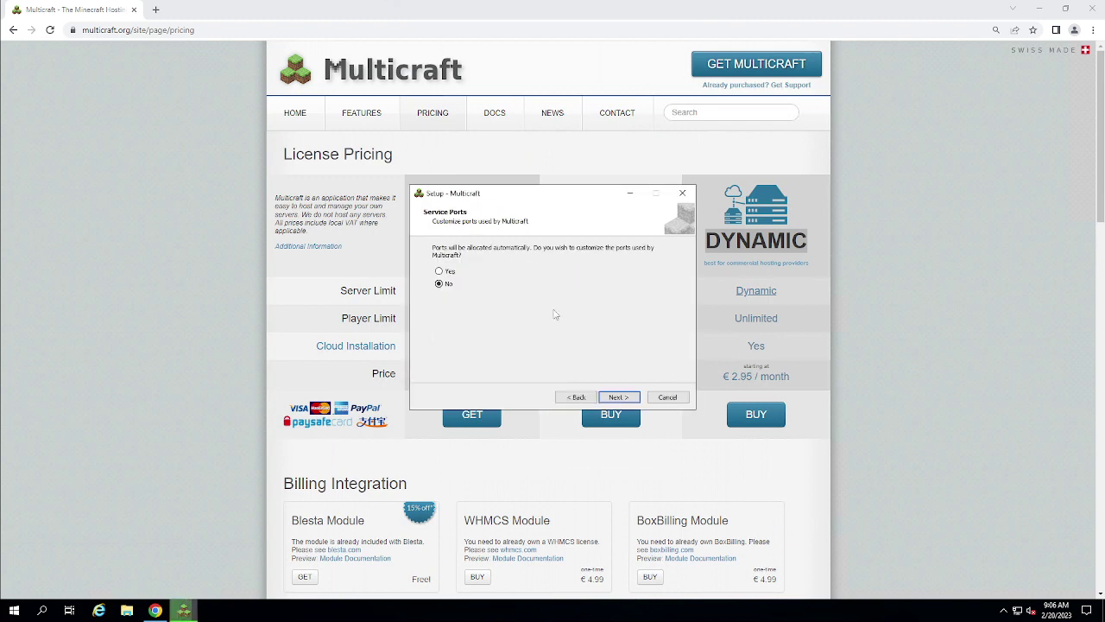
# Keep the default service ports and enter and confirm the admin account password
pyautogui.click(444, 273)
pyautogui.click(617, 398)
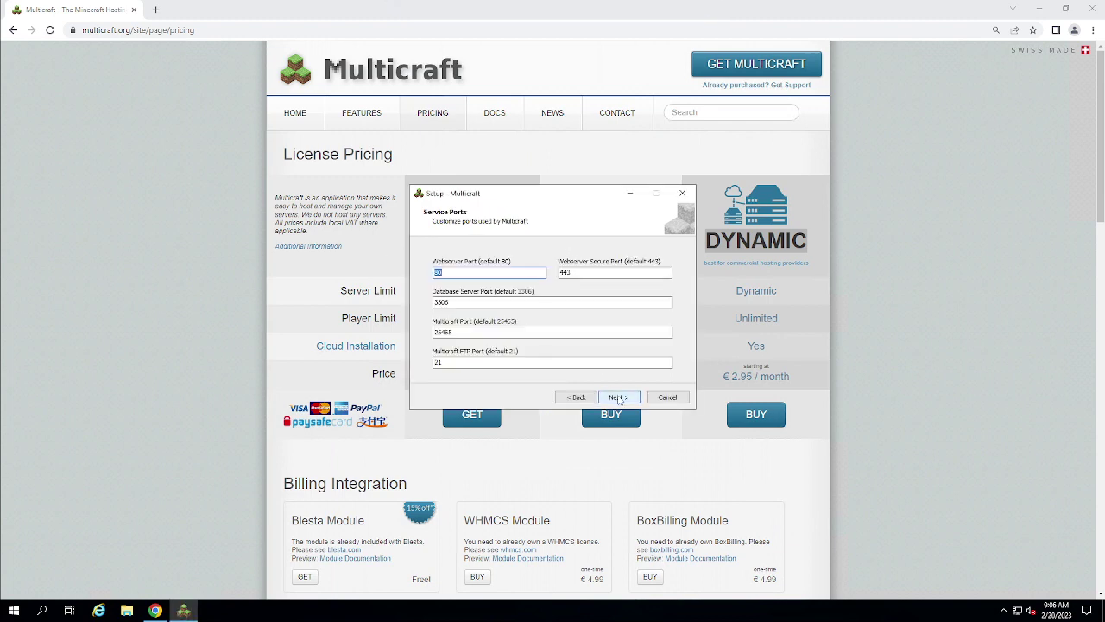
pyautogui.click(617, 397)
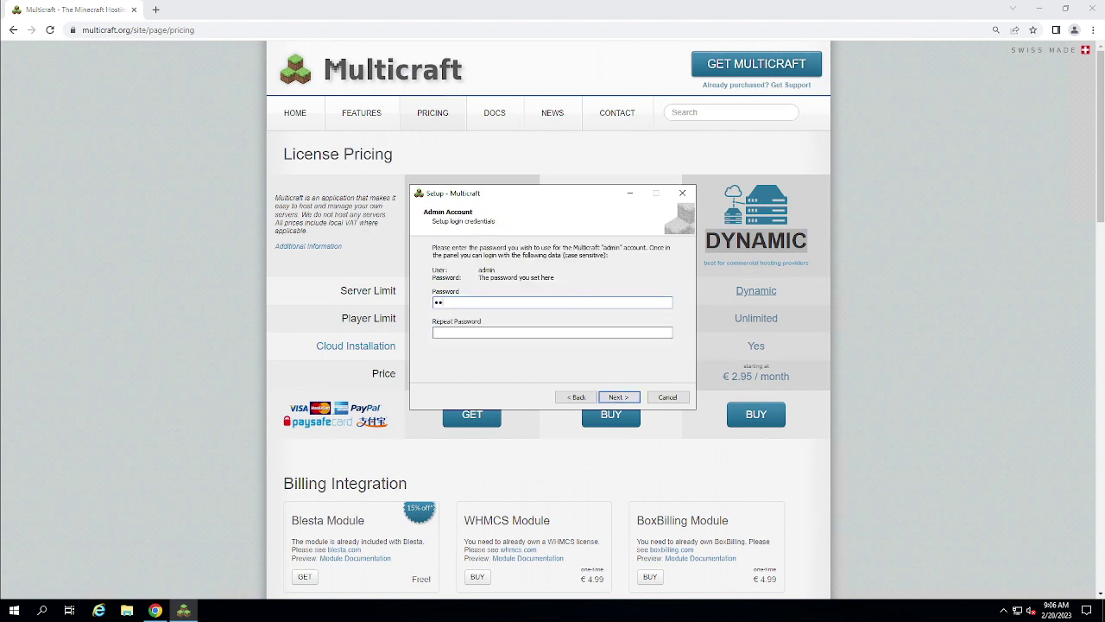
pyautogui.press('Tab')
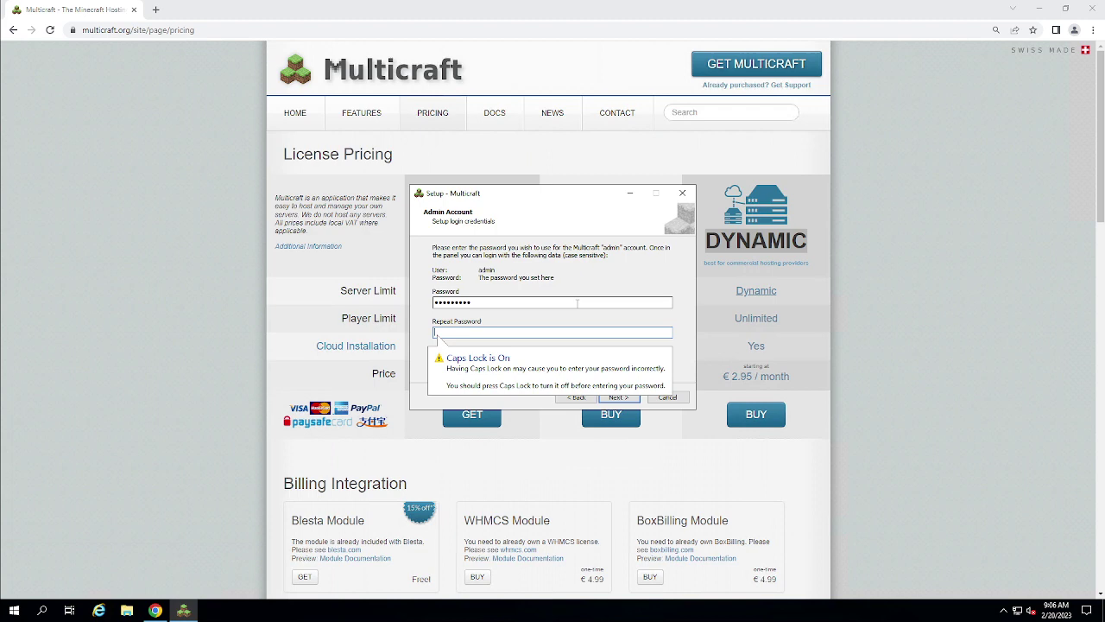
pyautogui.write('•••••••')
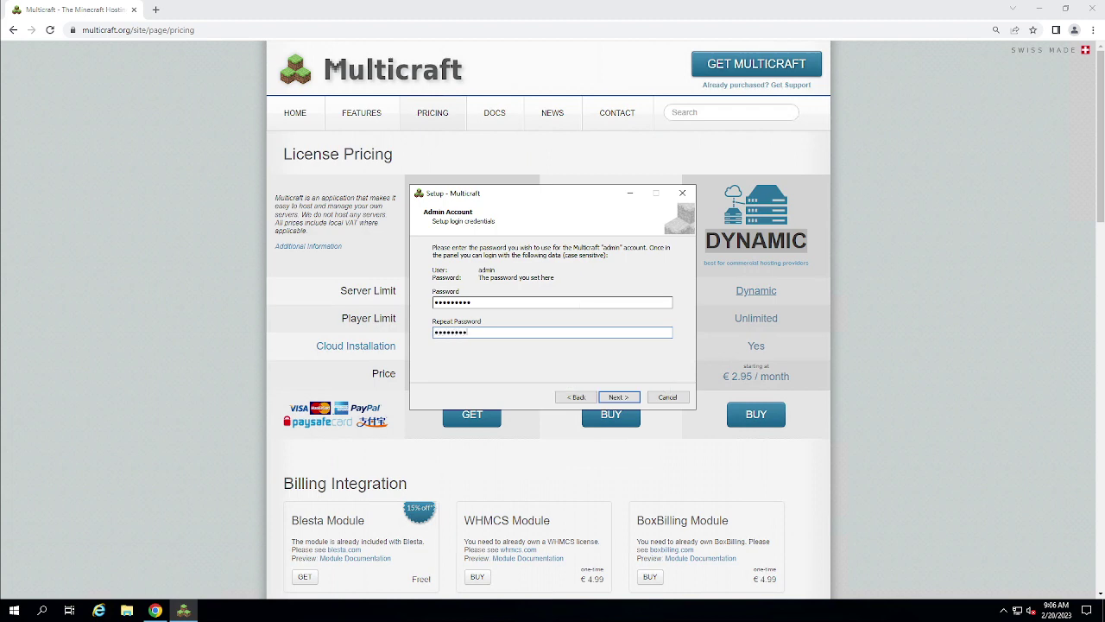
pyautogui.click(618, 399)
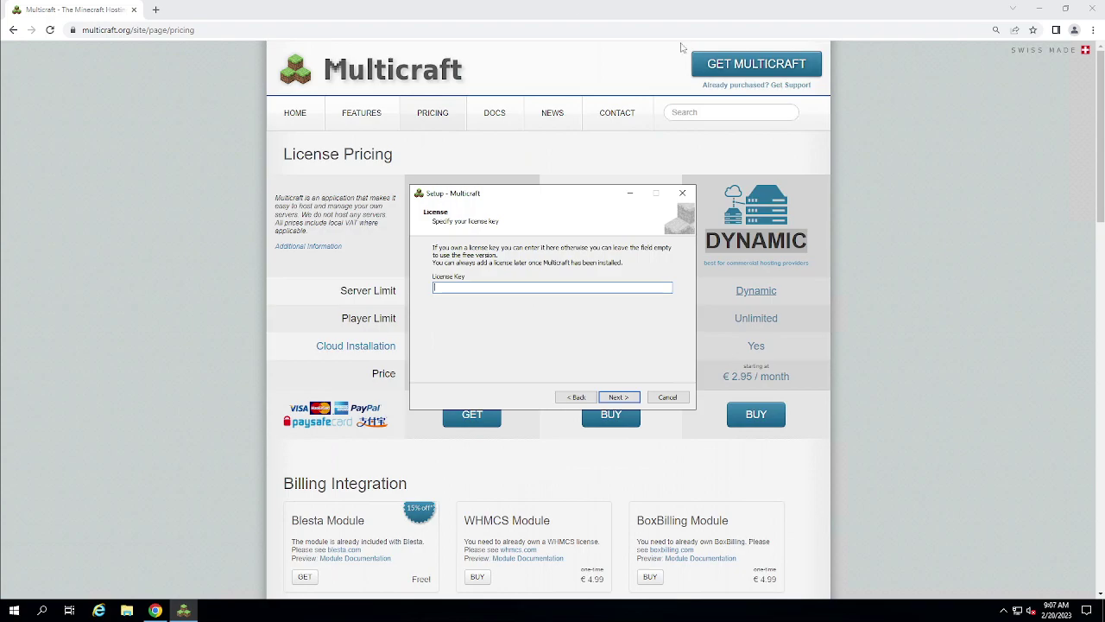
# Briefly switch to the local desktop, then restore the remote server session full screen
pyautogui.click(547, 9)
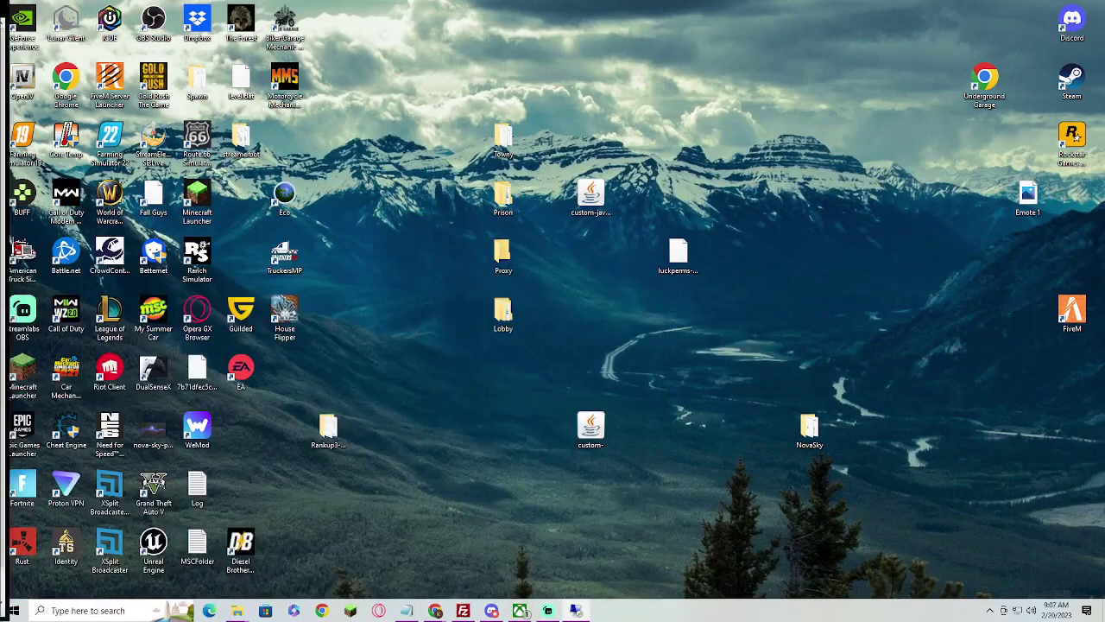
pyautogui.moveTo(435, 610)
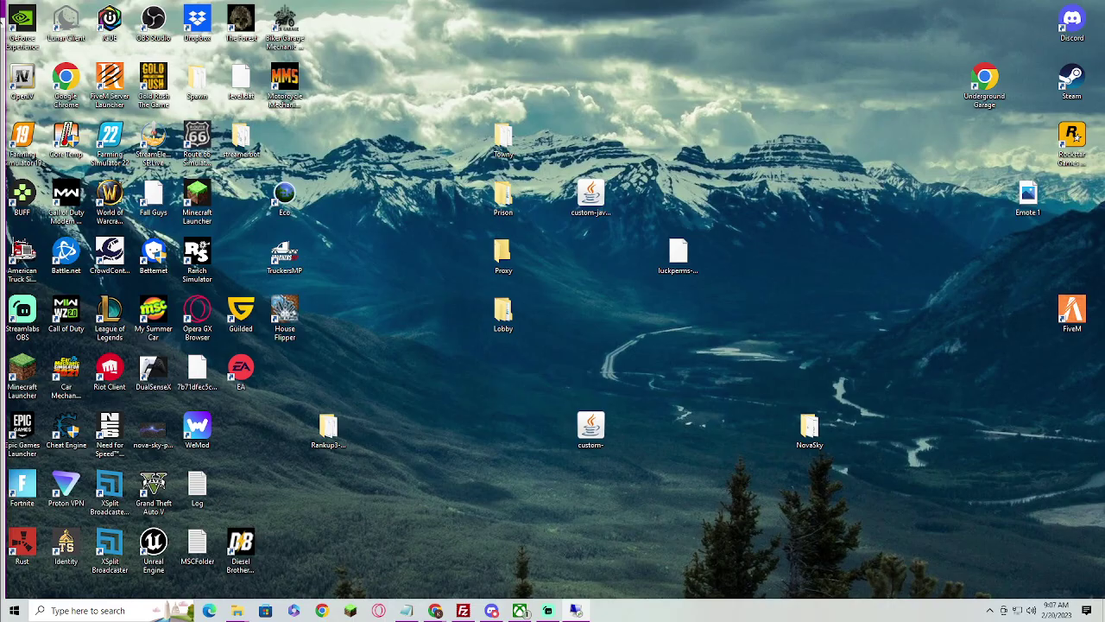
pyautogui.click(576, 610)
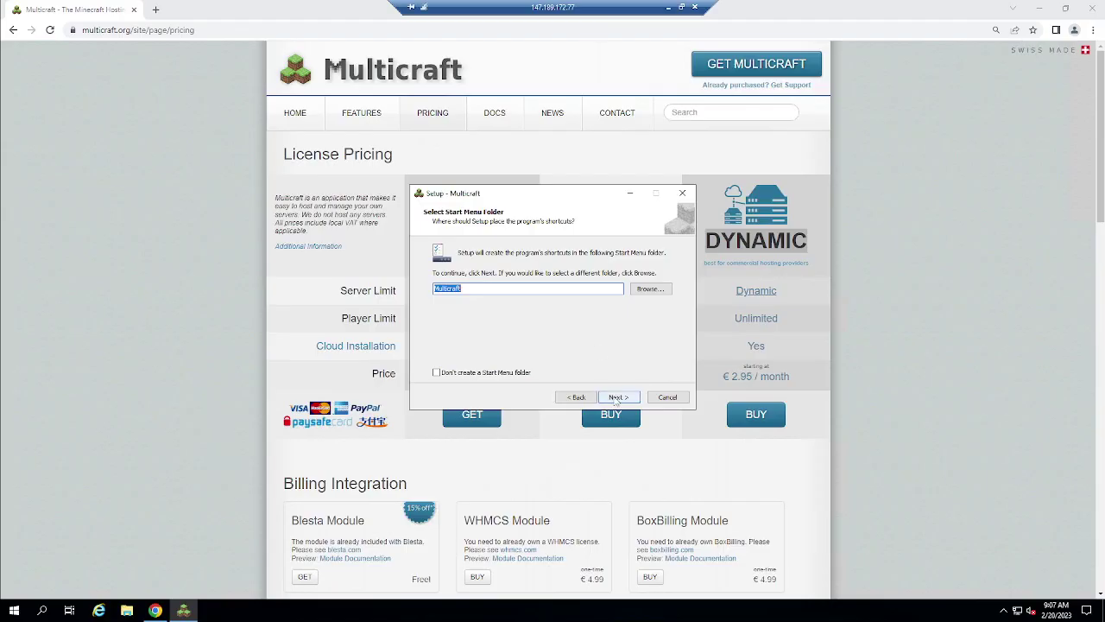
# Keep the Multicraft Start Menu folder and desktop shortcut, review the summary, and begin installing
pyautogui.click(617, 399)
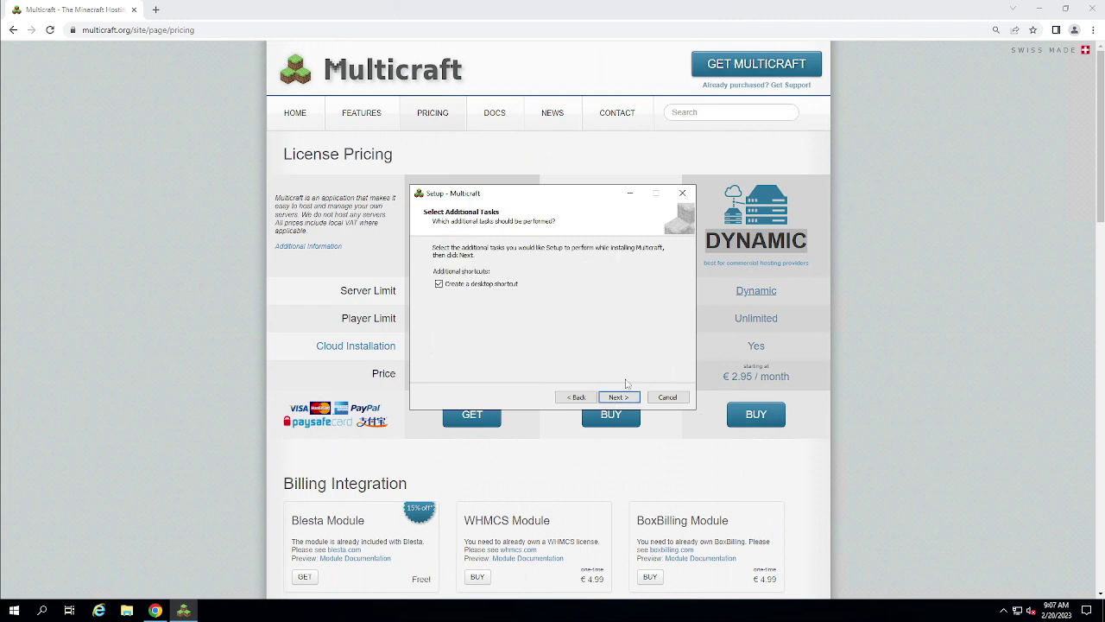
pyautogui.click(620, 399)
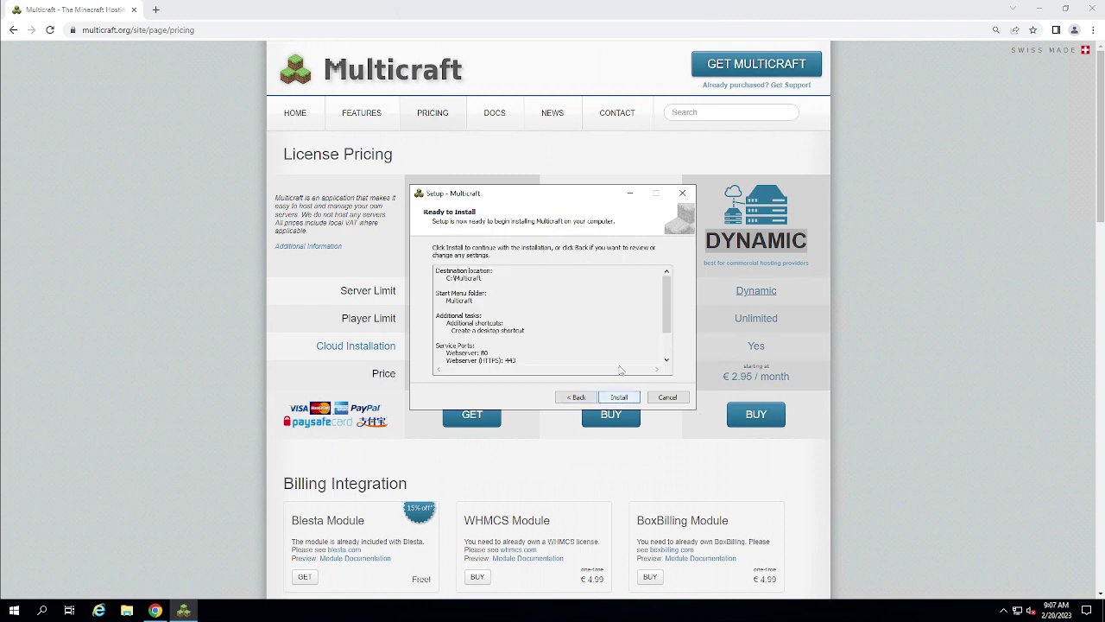
pyautogui.scroll(-3, 592, 341)
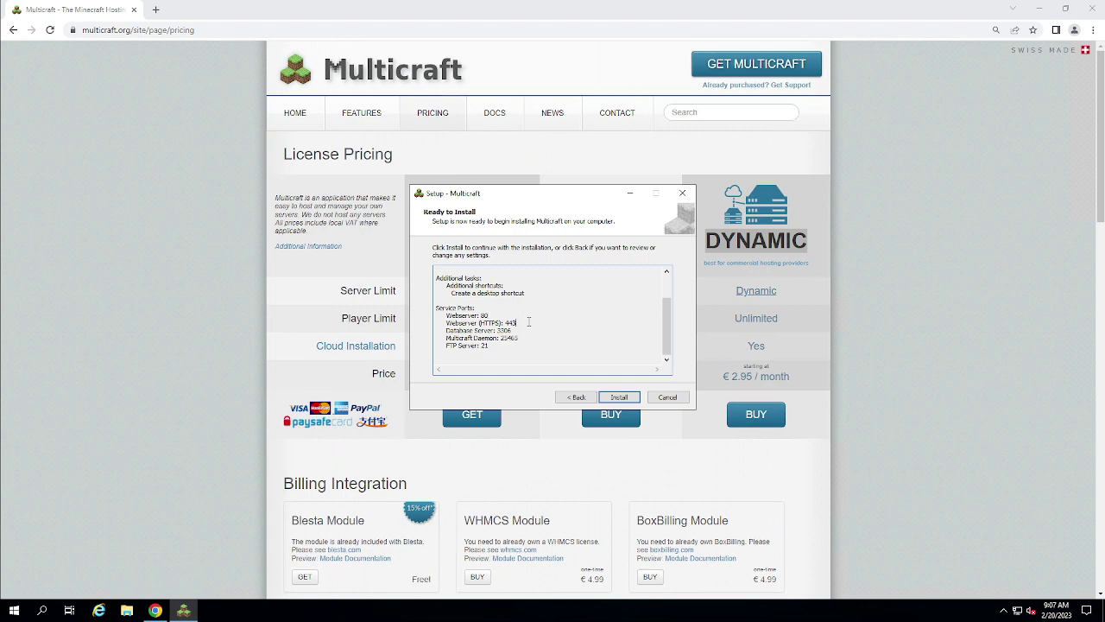
pyautogui.scroll(2, 512, 316)
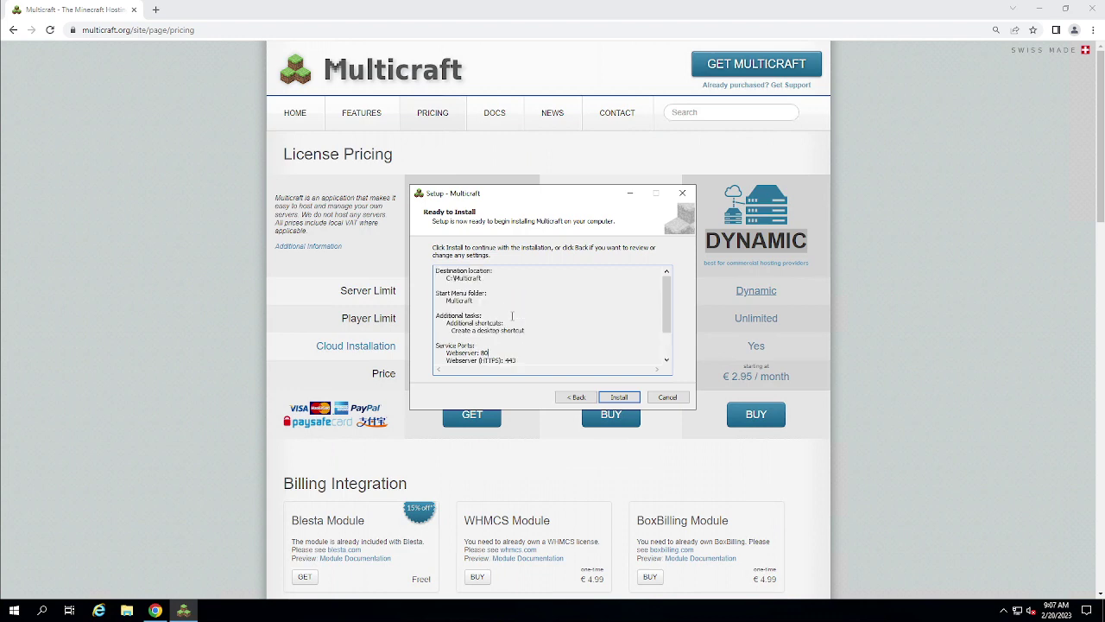
pyautogui.scroll(-2, 512, 316)
pyautogui.click(620, 397)
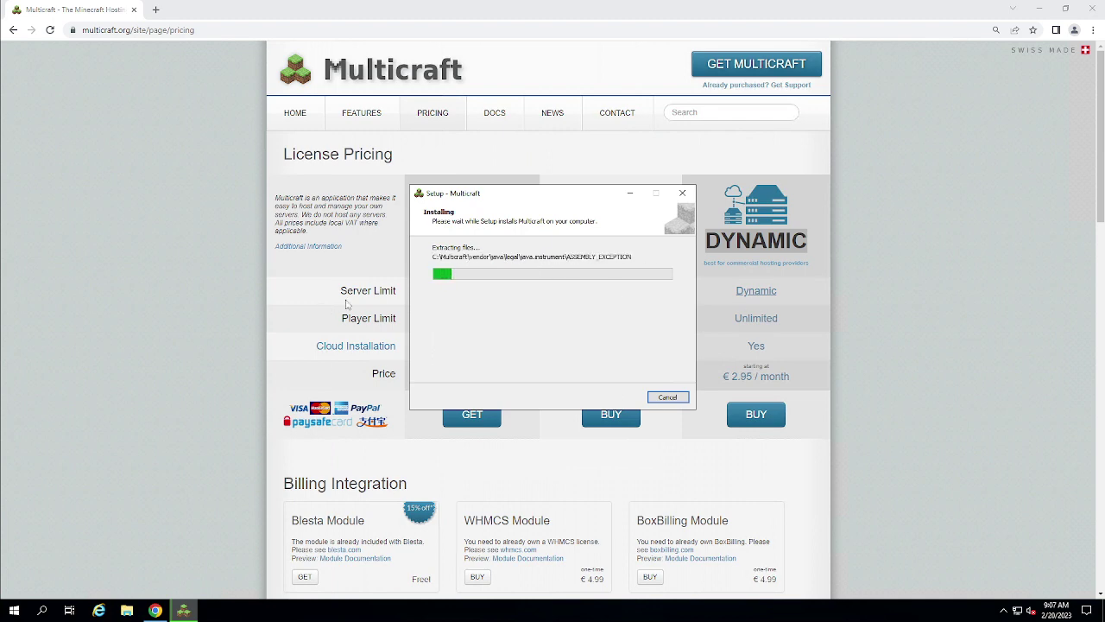
# Scroll the Multicraft pricing page down to the Billing Integration modules
pyautogui.click(271, 548)
pyautogui.scroll(-2, 292, 528)
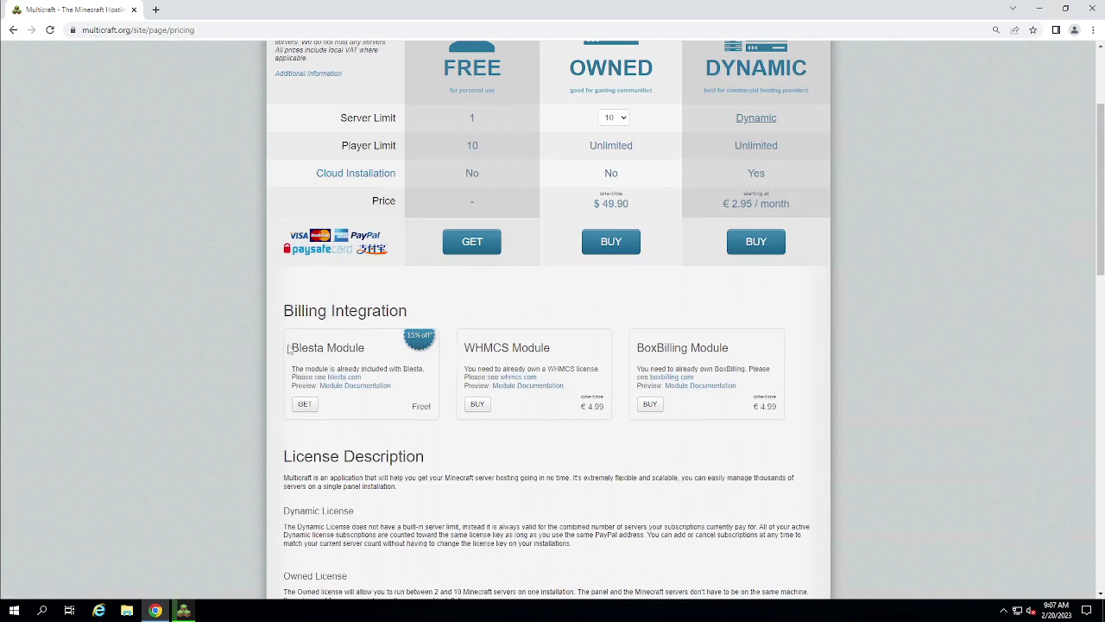
pyautogui.moveTo(293, 348); pyautogui.dragTo(421, 362)
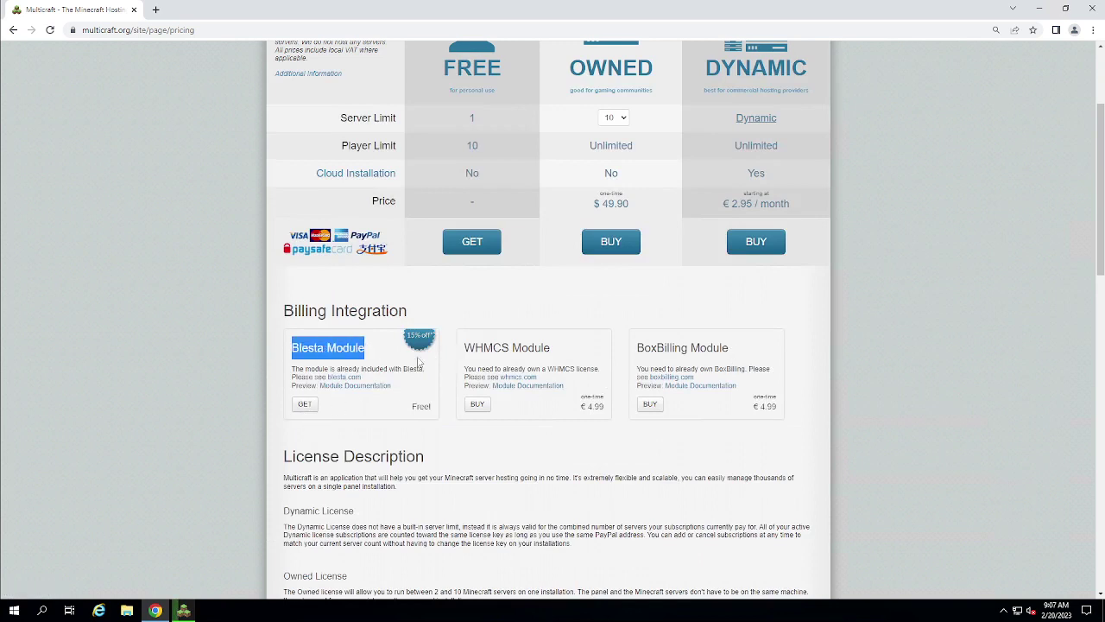
pyautogui.click(340, 406)
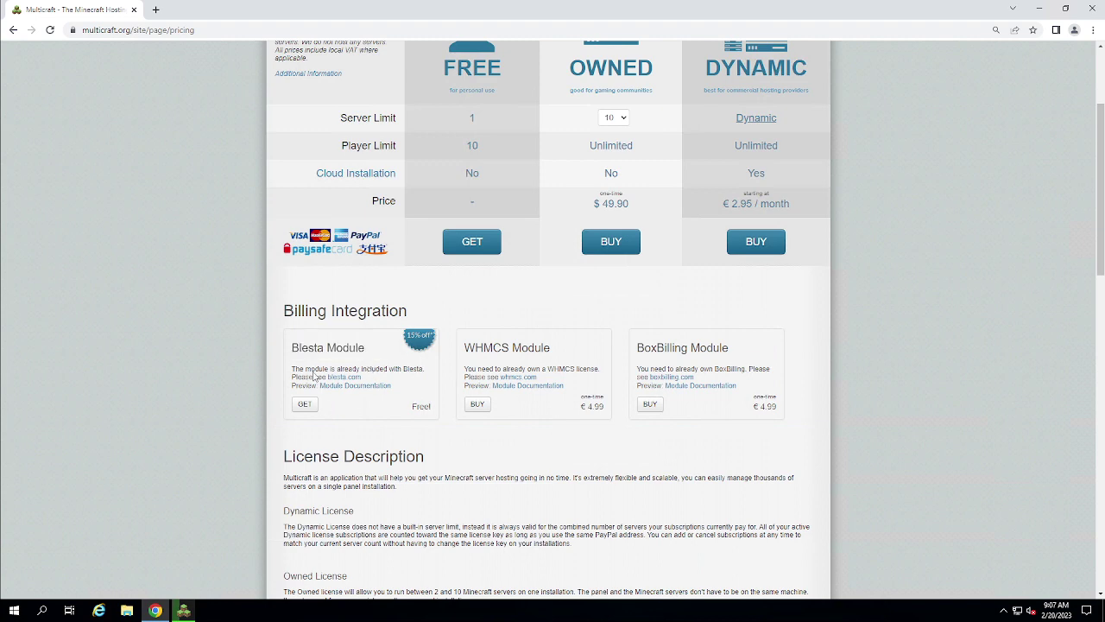
# Browse the BoxBilling website in a new tab, dismissing its maintenance banner
pyautogui.click(672, 378)
pyautogui.scroll(-3, 493, 276)
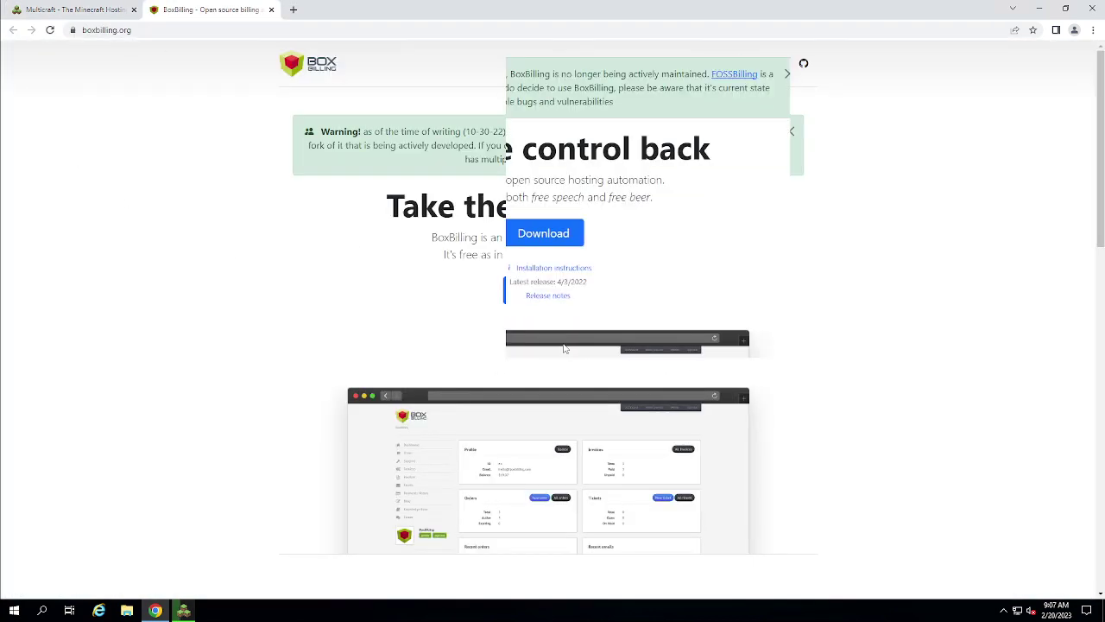
pyautogui.scroll(-4, 493, 253)
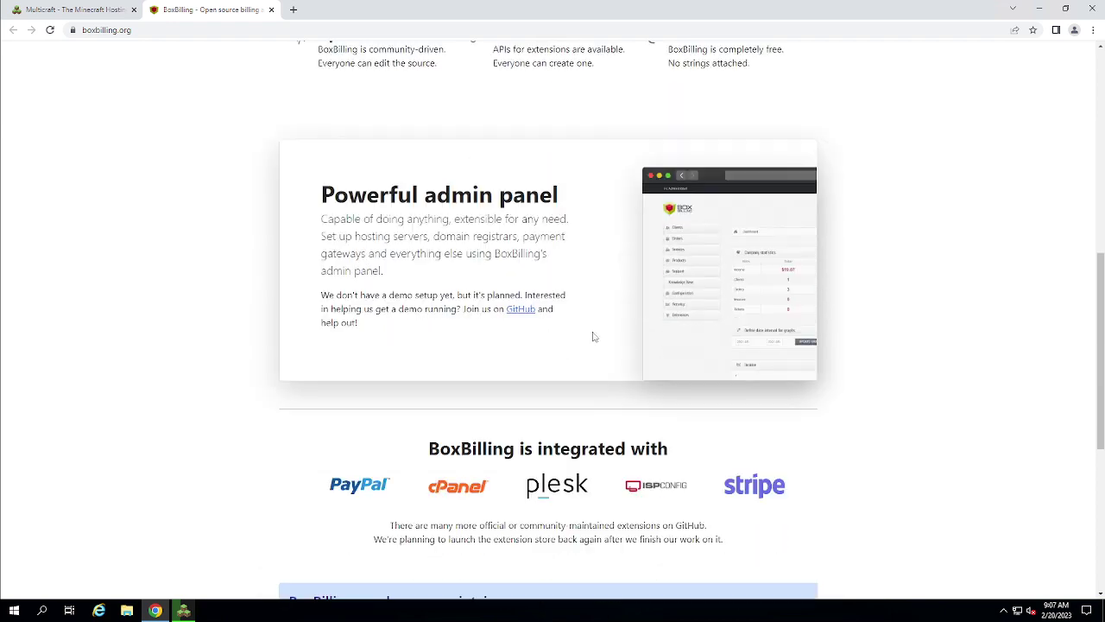
pyautogui.scroll(-1, 685, 353)
pyautogui.scroll(8, 702, 355)
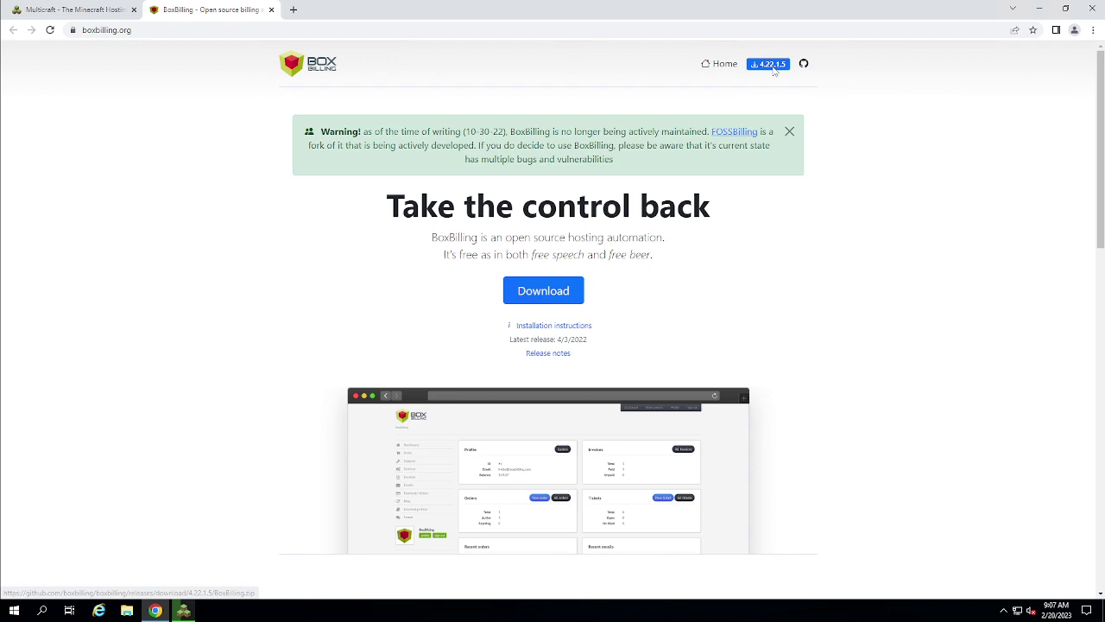
pyautogui.click(788, 132)
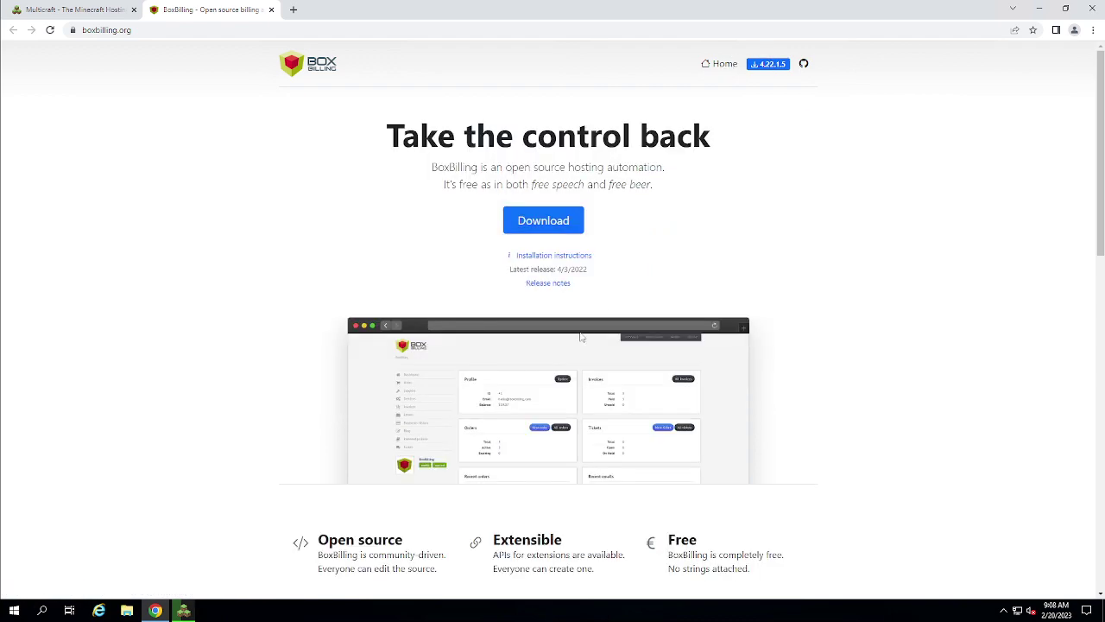
pyautogui.scroll(-2, 524, 409)
pyautogui.scroll(-5, 523, 408)
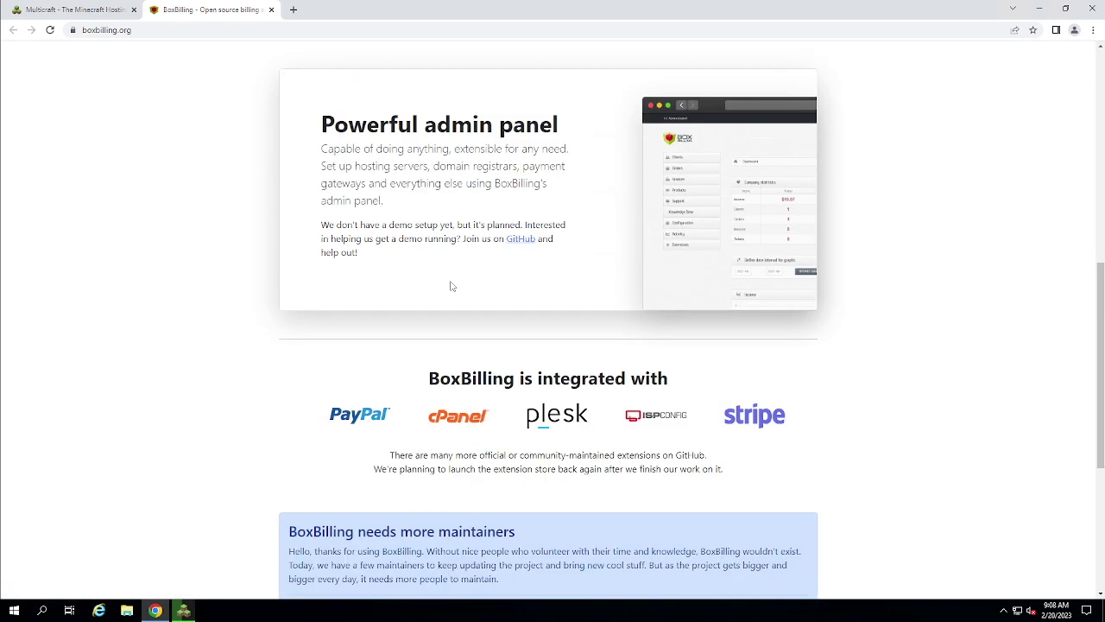
pyautogui.scroll(-3, 458, 395)
pyautogui.scroll(-1, 510, 265)
pyautogui.scroll(6, 515, 281)
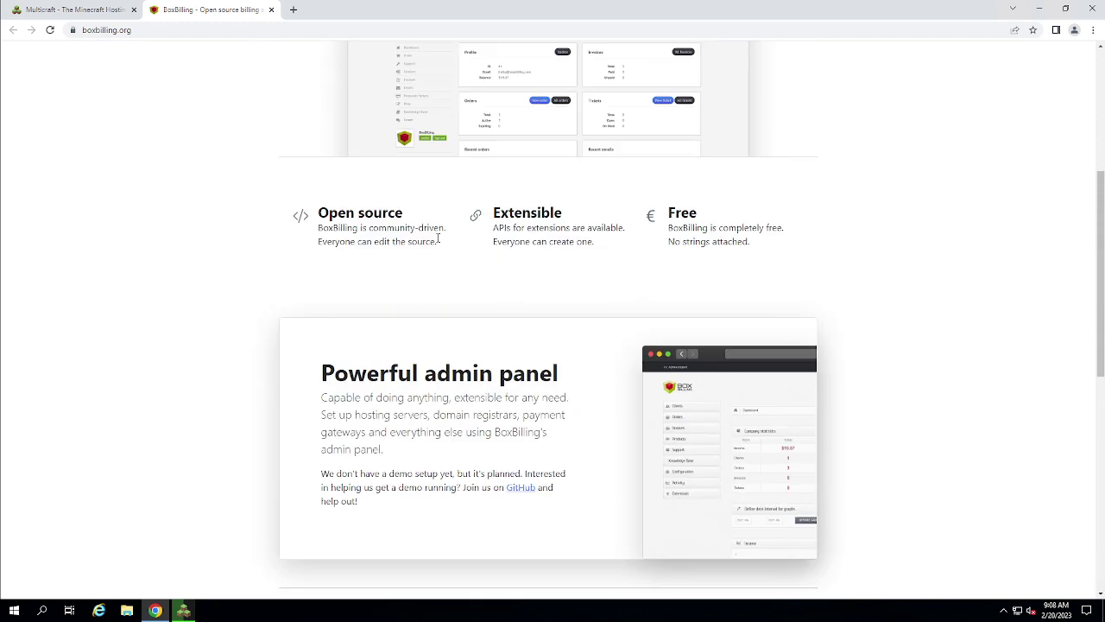
# Open and browse the WHMCS website from the pricing page's billing modules
pyautogui.click(30, 9)
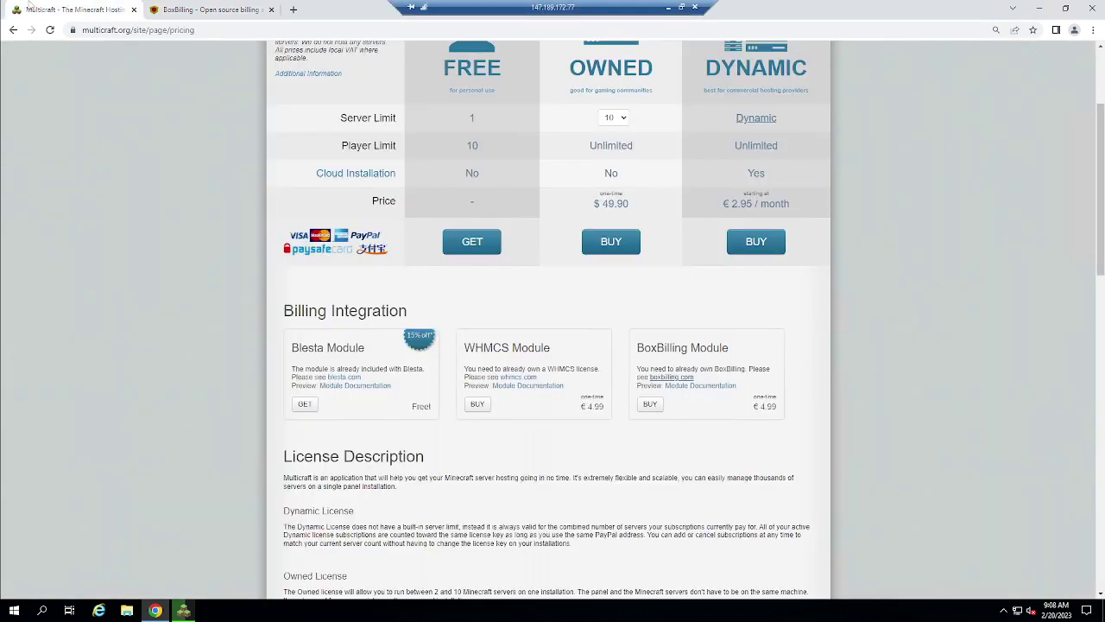
pyautogui.click(514, 377)
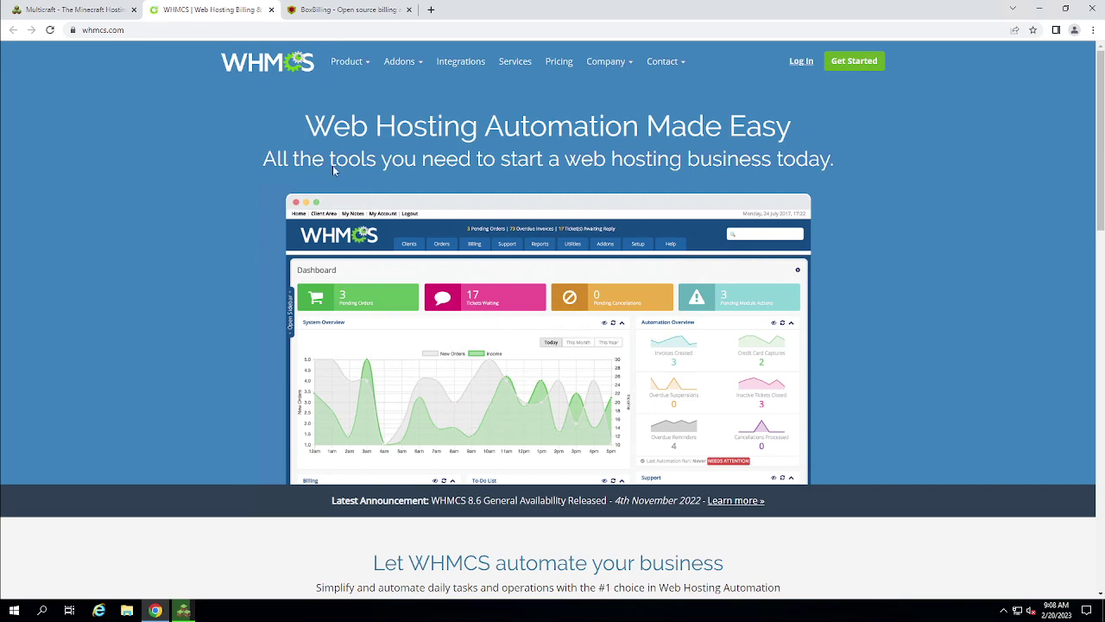
pyautogui.scroll(-8, 469, 340)
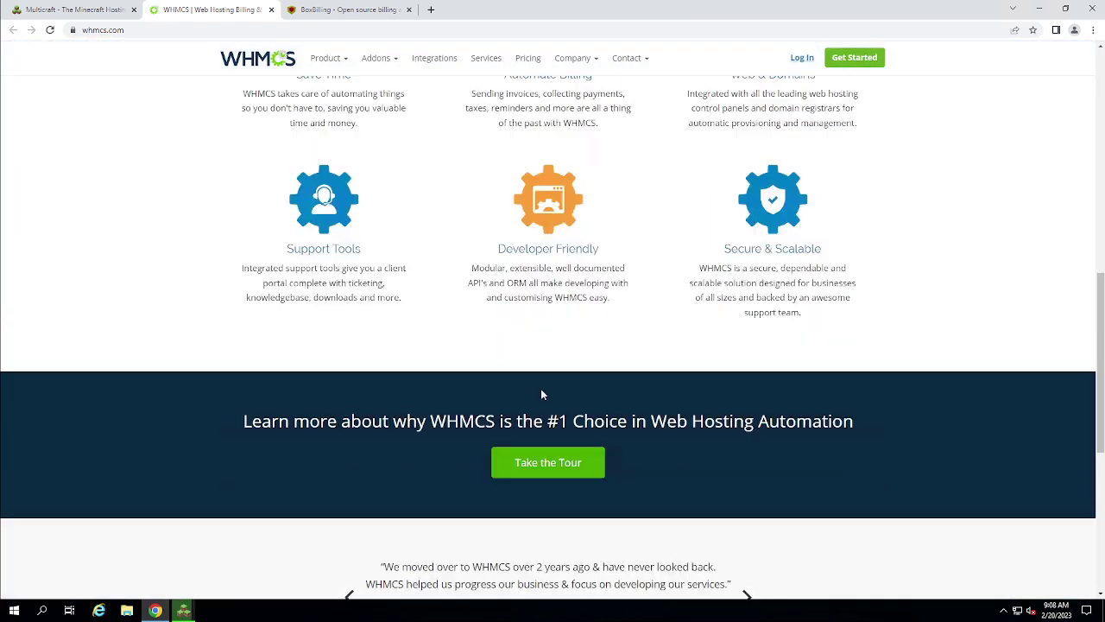
pyautogui.scroll(-1, 509, 367)
pyautogui.click(73, 10)
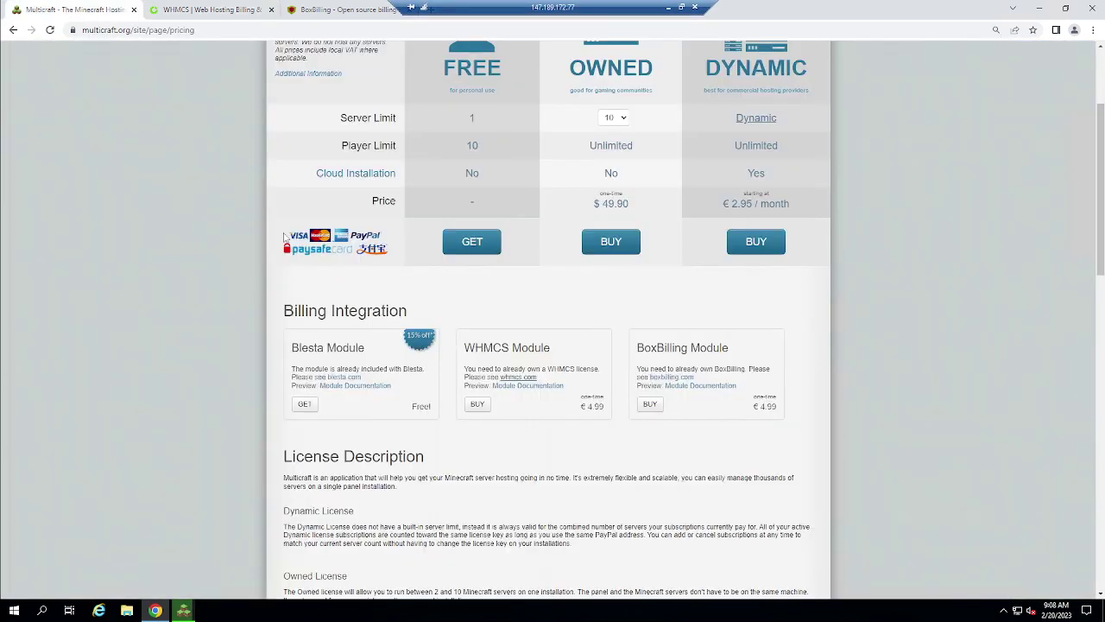
# Open the Blesta website, step through its screenshot carousel, and close its tab
pyautogui.click(350, 380)
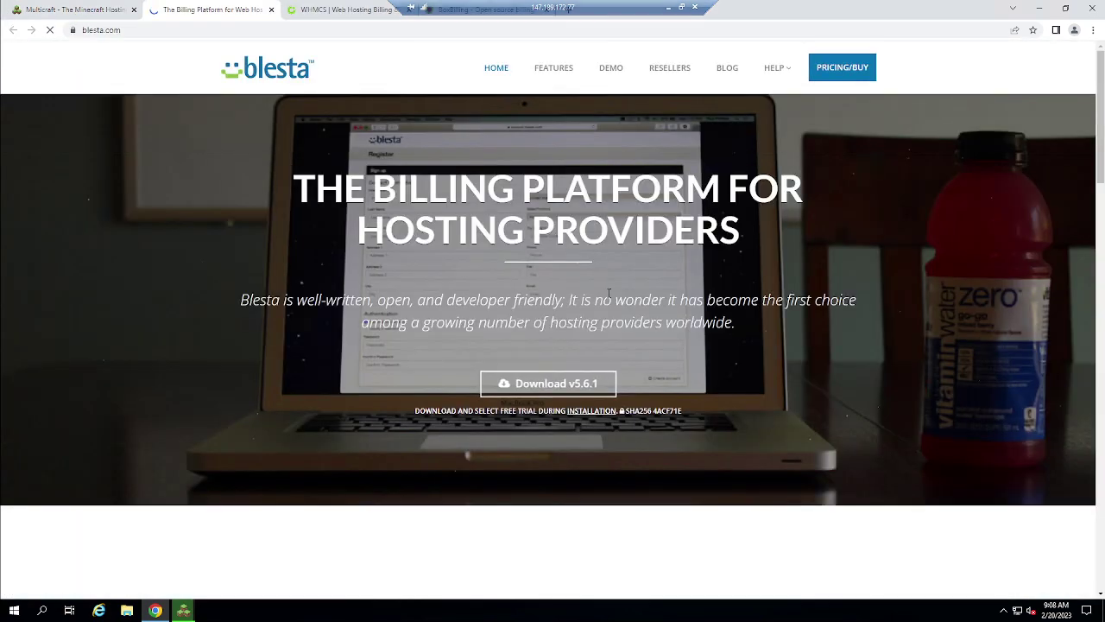
pyautogui.scroll(-10, 609, 294)
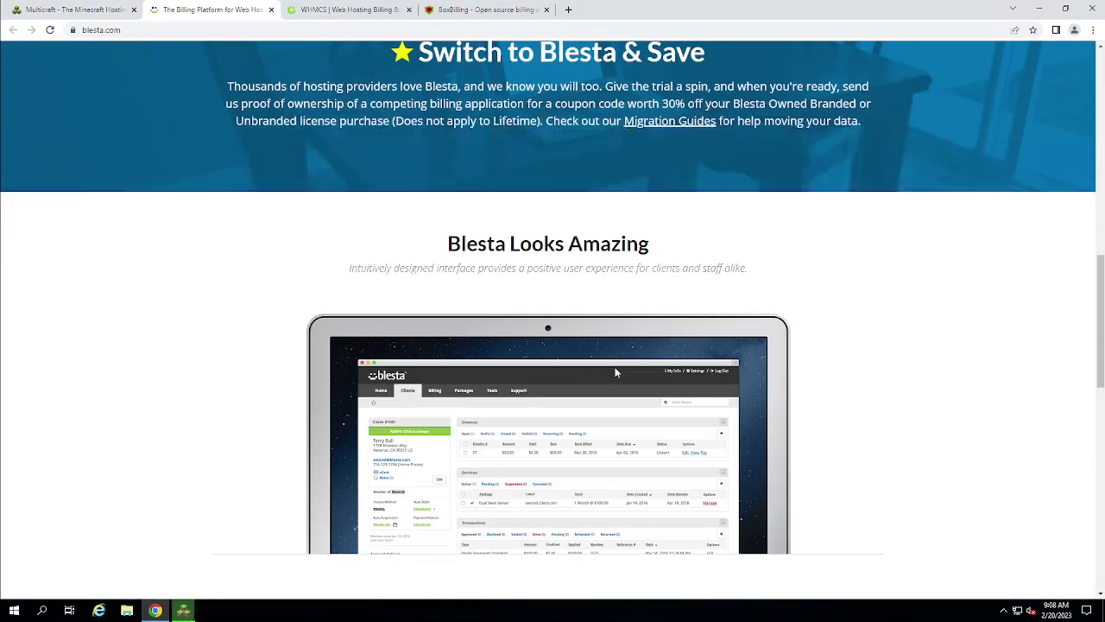
pyautogui.scroll(-1, 616, 372)
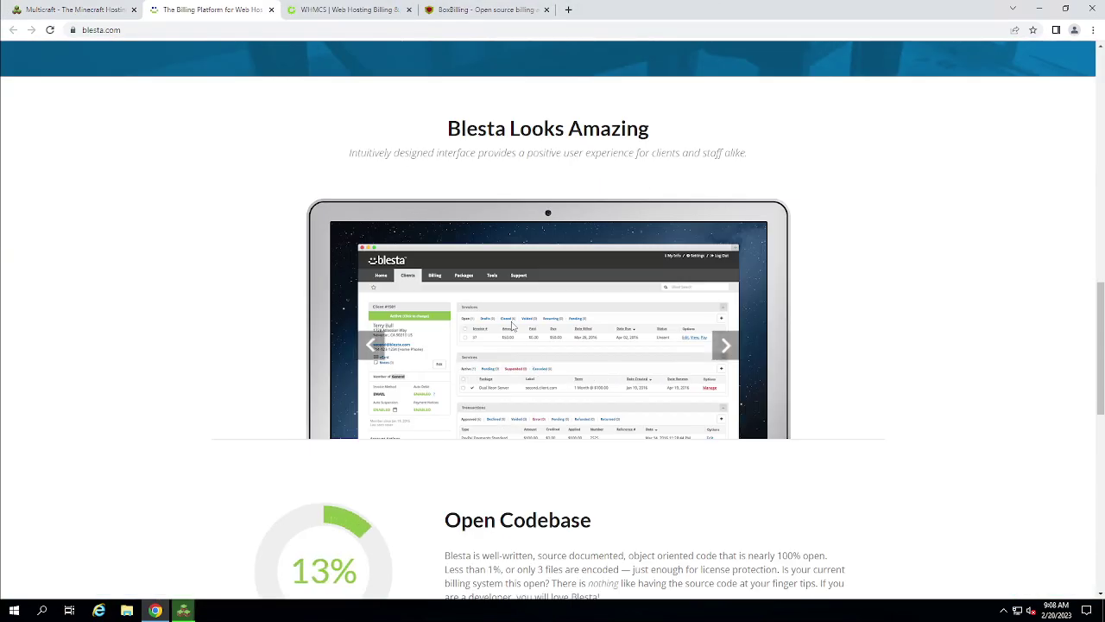
pyautogui.click(726, 348)
pyautogui.click(726, 348)
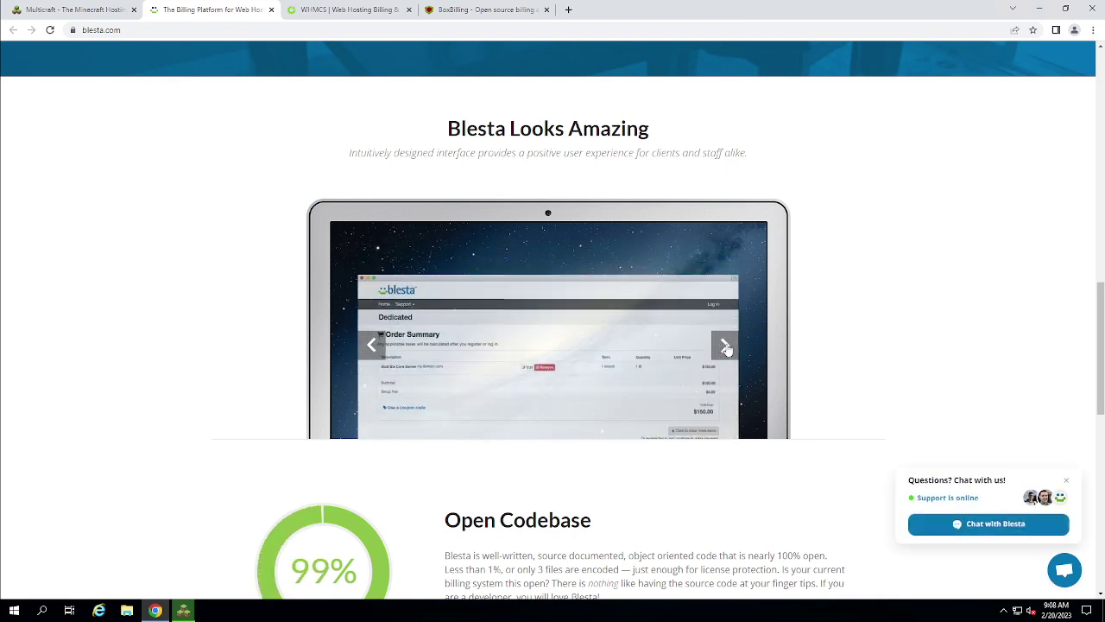
pyautogui.click(726, 347)
pyautogui.click(726, 348)
pyautogui.click(726, 348)
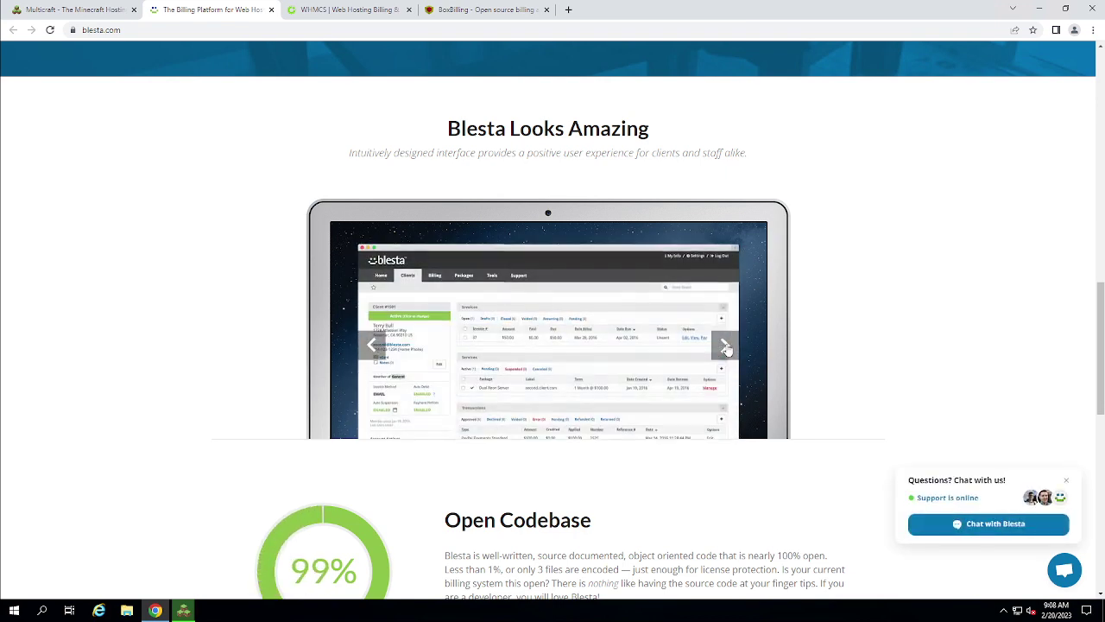
pyautogui.scroll(-9, 691, 363)
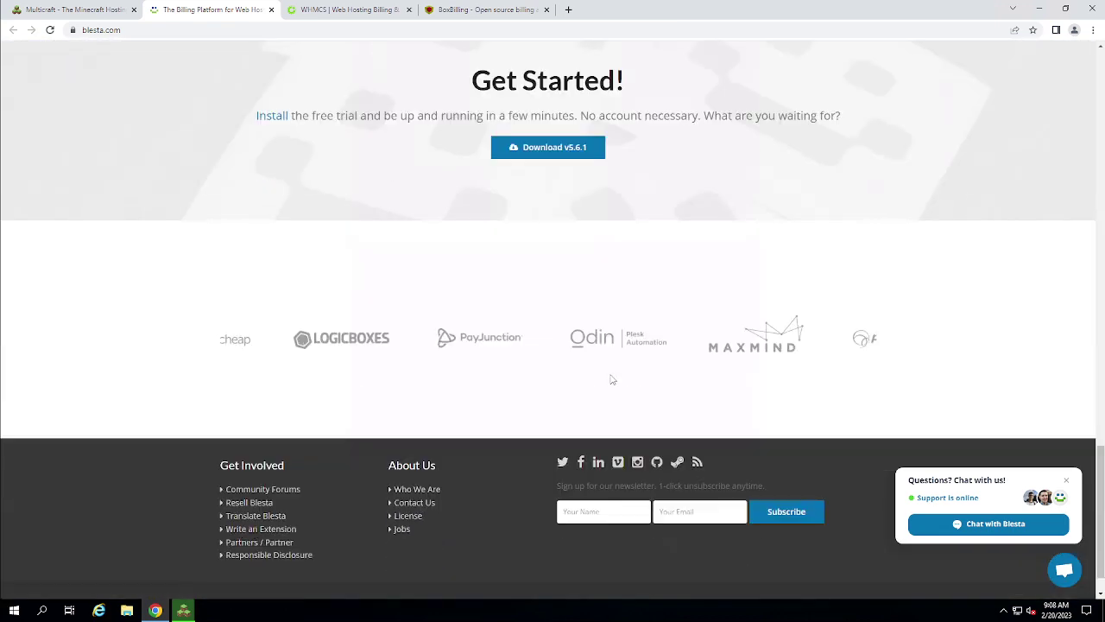
pyautogui.click(271, 9)
# Close the WHMCS, BoxBilling and multicraft.org tabs after checking the installer finished
pyautogui.click(271, 9)
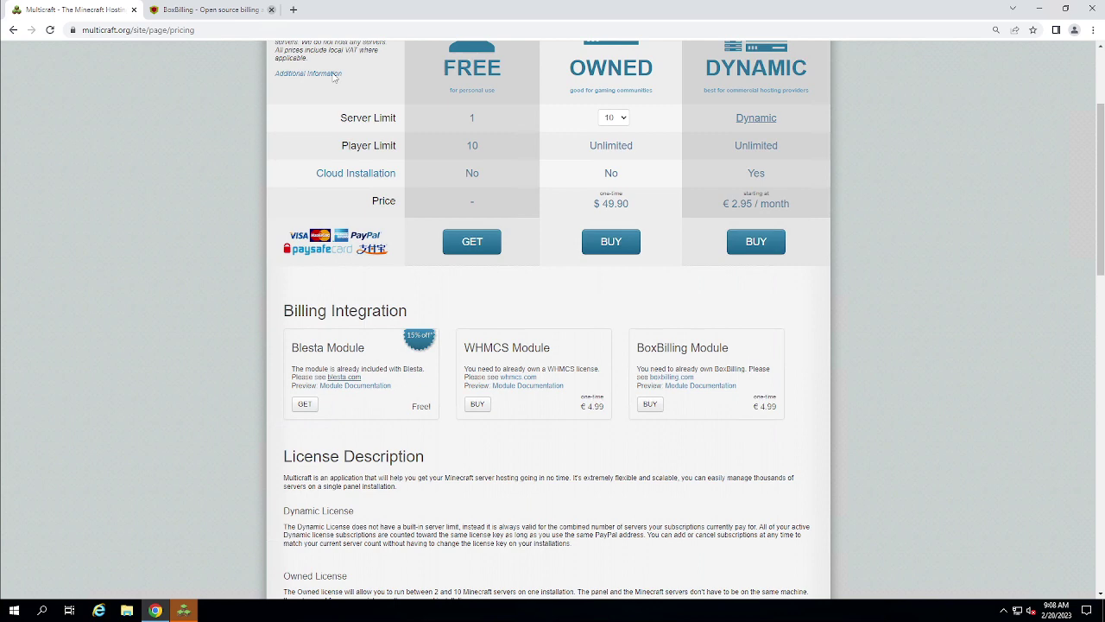
pyautogui.click(271, 9)
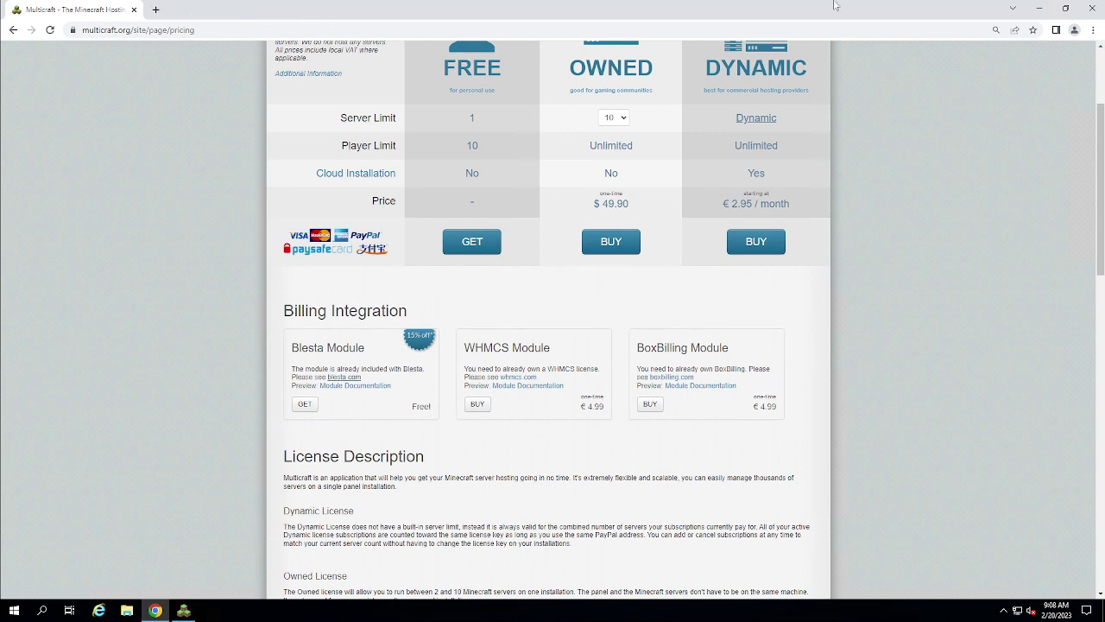
pyautogui.click(1040, 9)
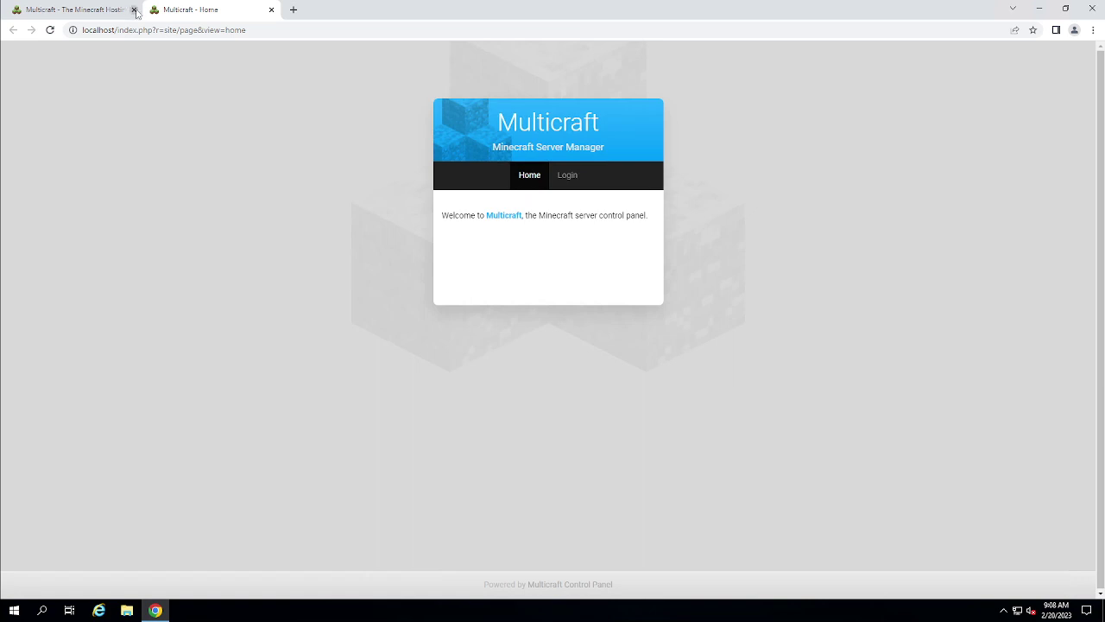
pyautogui.click(128, 9)
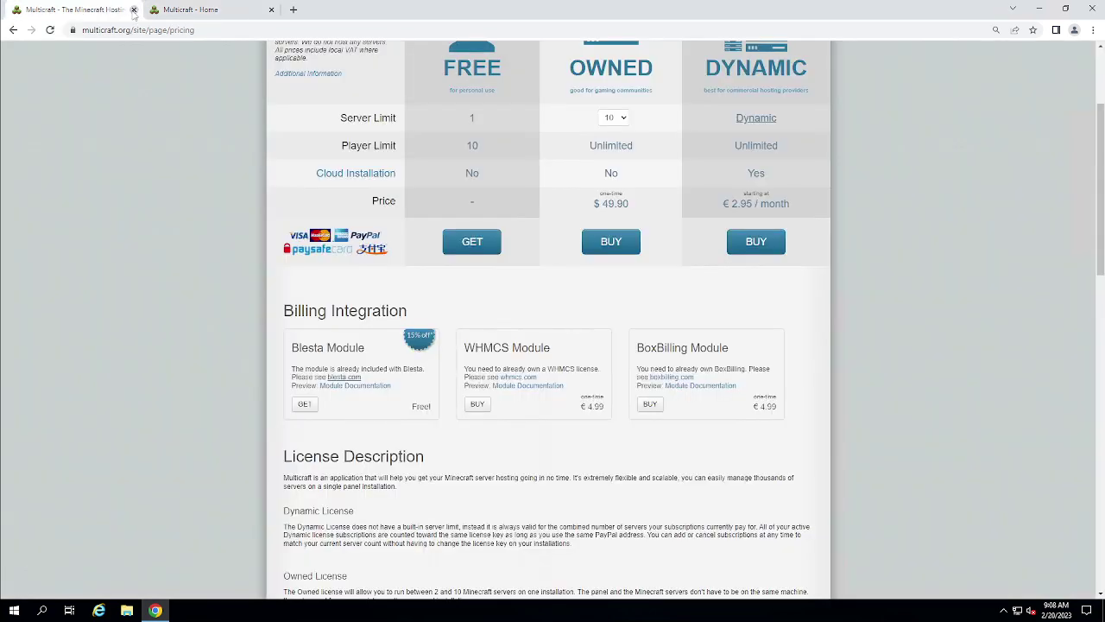
pyautogui.click(134, 9)
# Log in to the panel as admin with Stay logged in, dismissing the EULA alert and saving the password
pyautogui.click(567, 175)
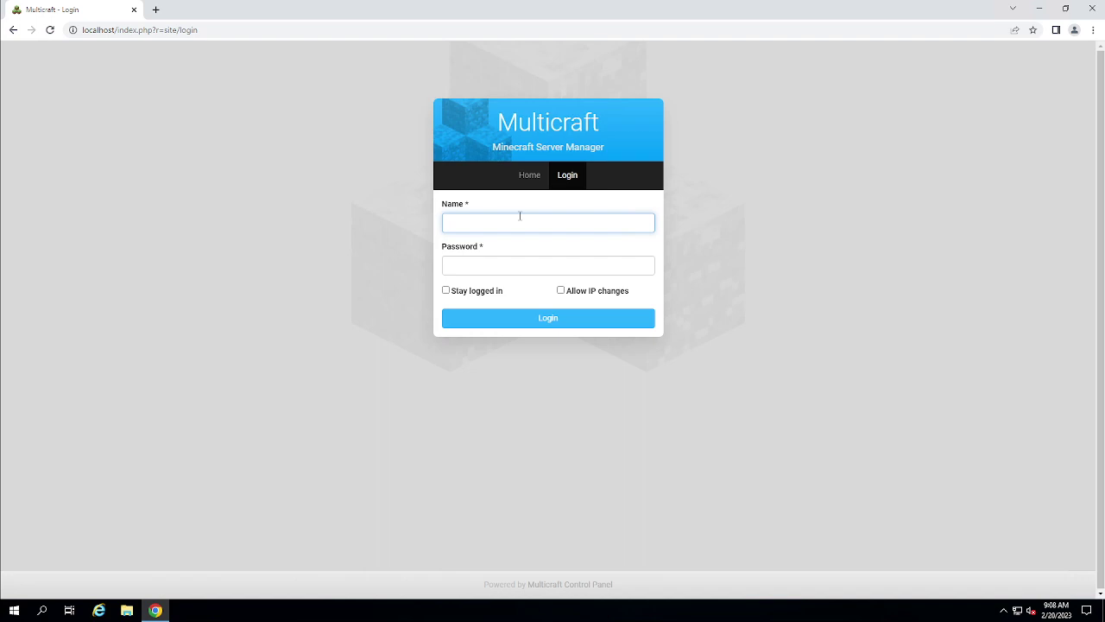
pyautogui.write('admin')
pyautogui.press('Tab')
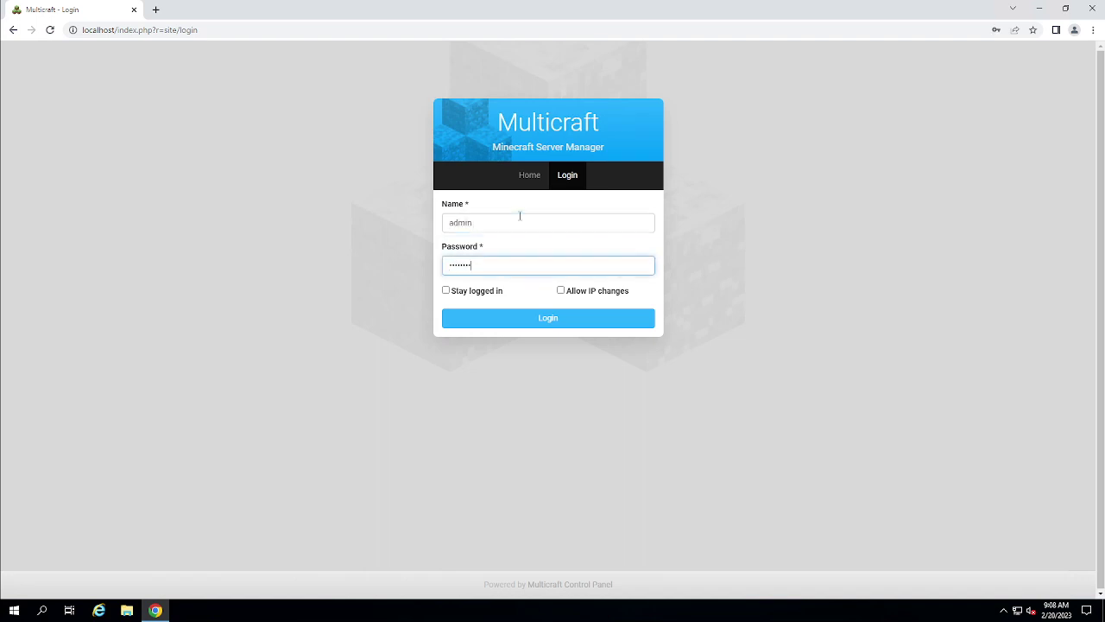
pyautogui.click(473, 292)
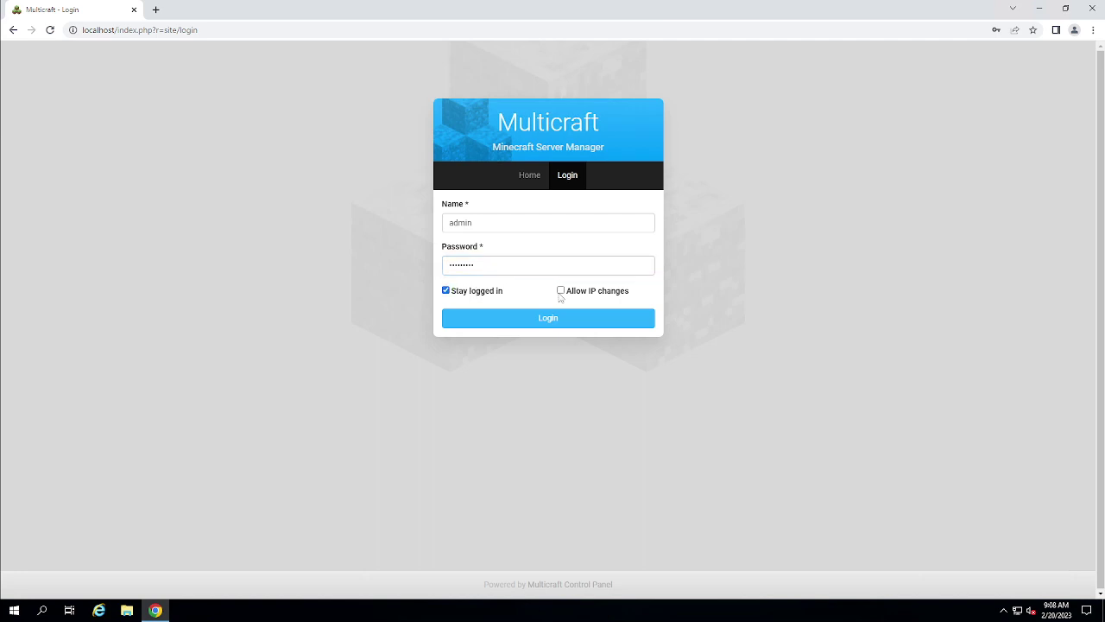
pyautogui.click(567, 321)
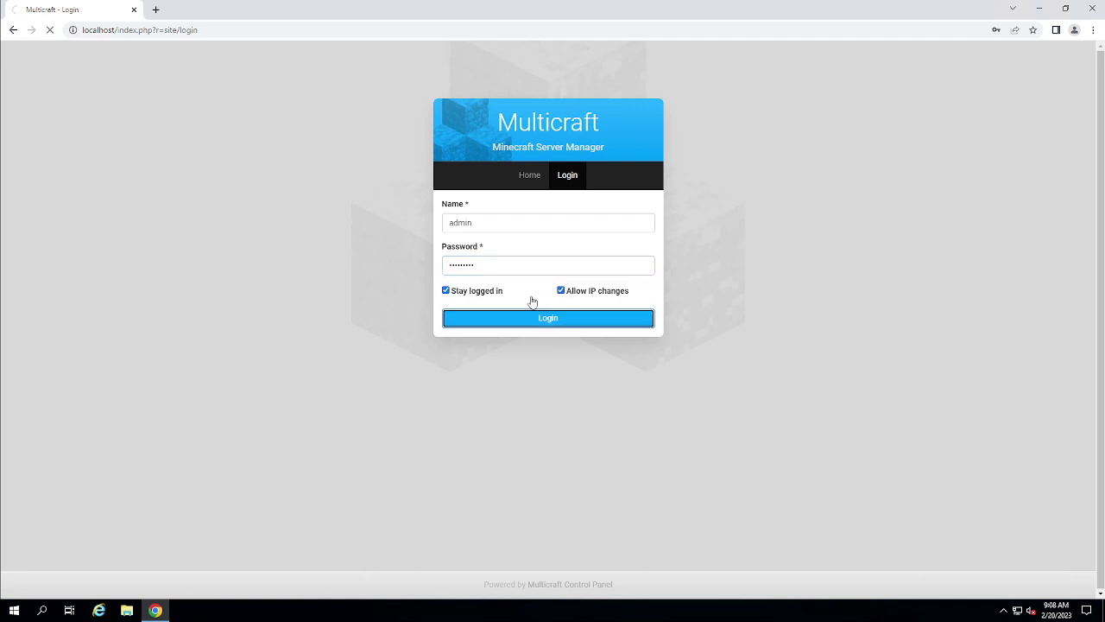
pyautogui.click(657, 110)
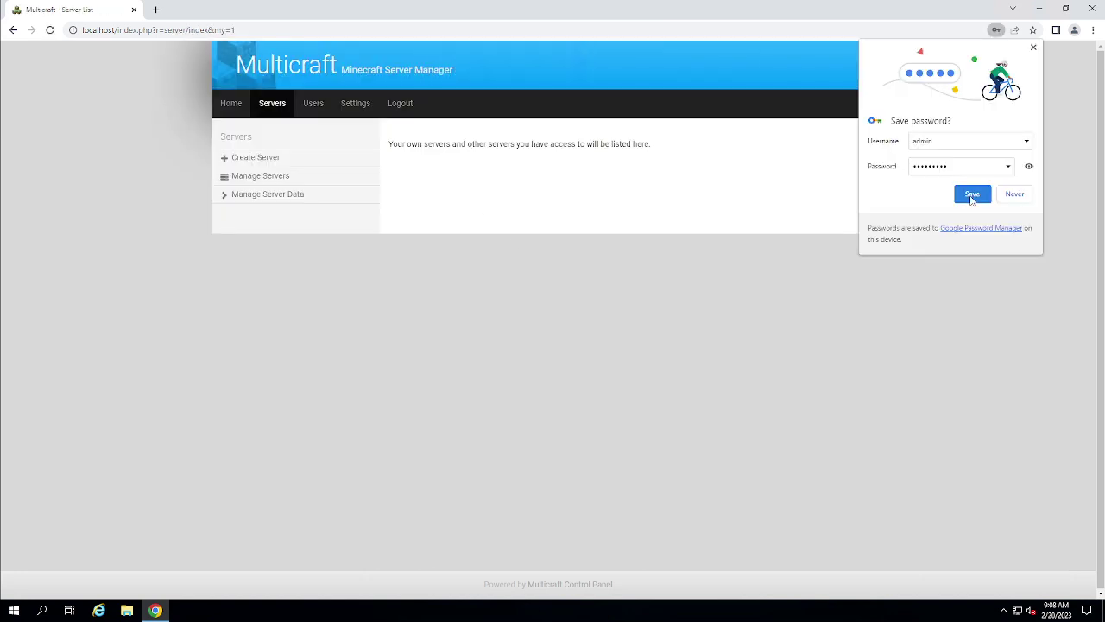
pyautogui.click(972, 195)
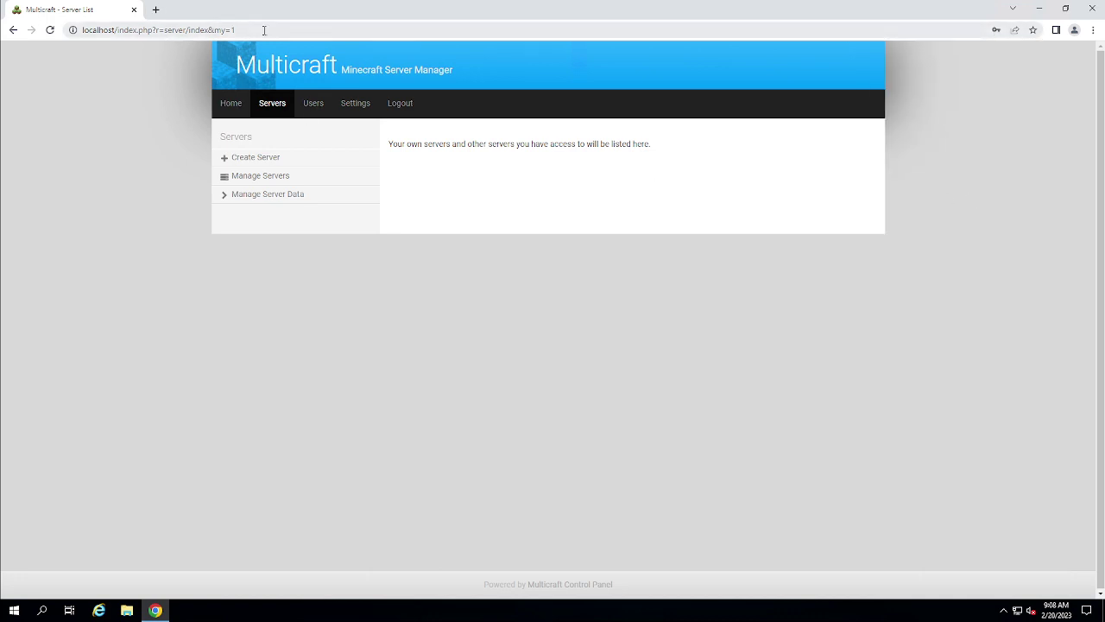
# Leave the remote desktop session for the local Windows desktop
pyautogui.click(220, 30)
pyautogui.click(97, 203)
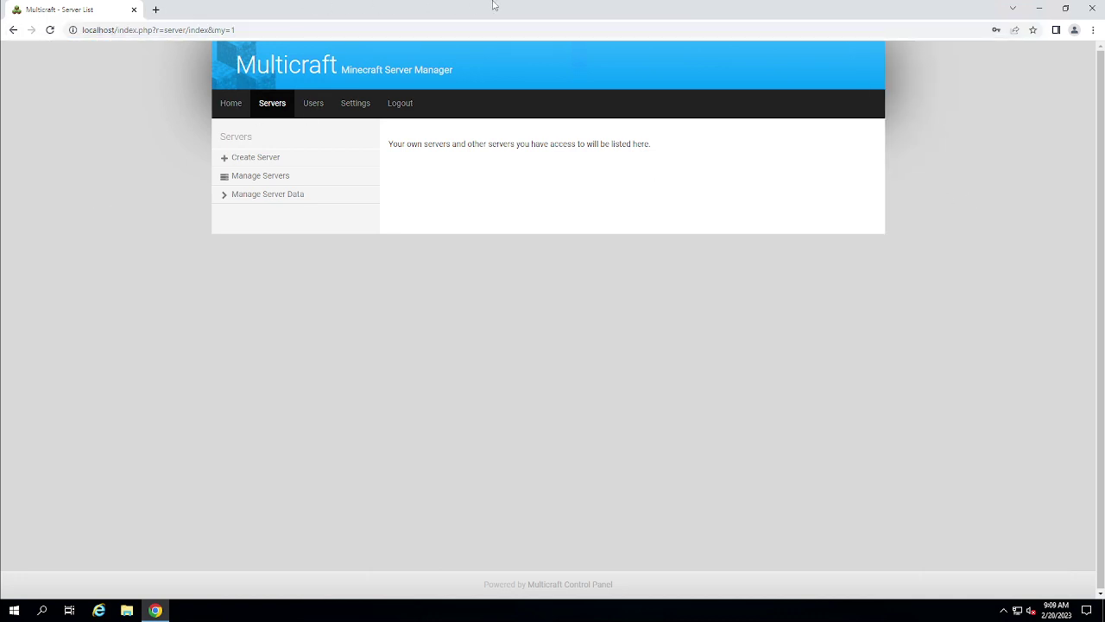
pyautogui.moveTo(427, 8)
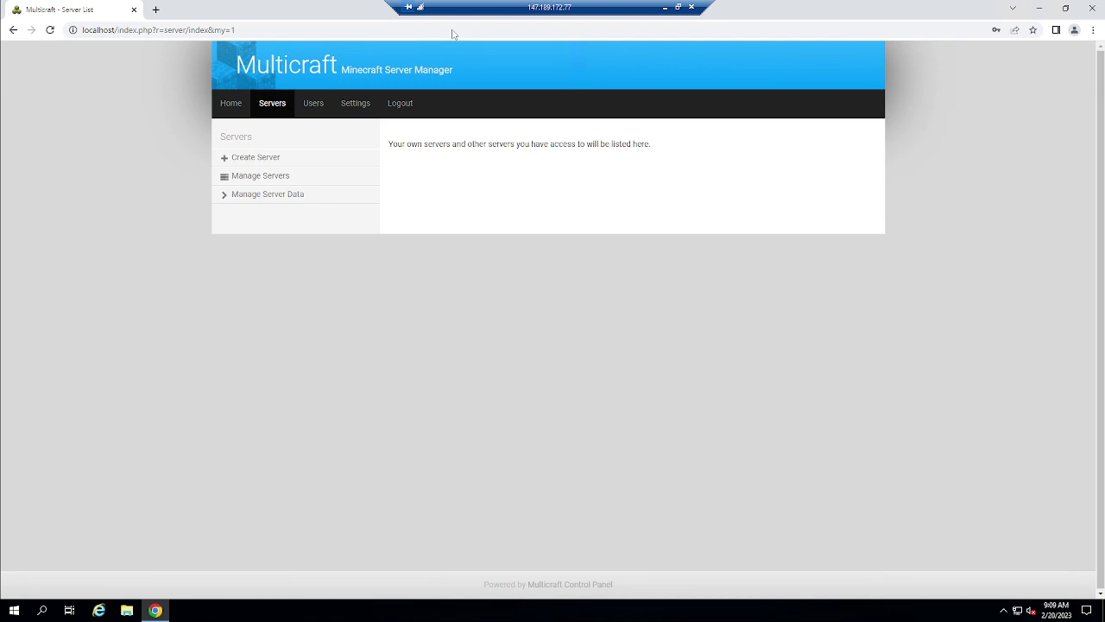
pyautogui.click(668, 7)
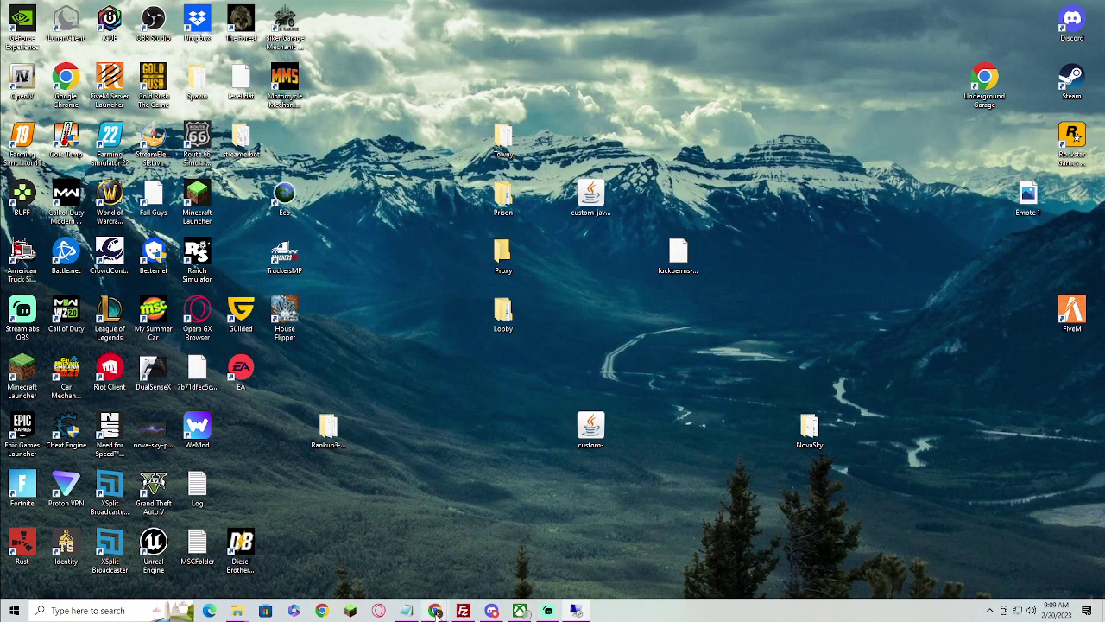
# In local Chrome, load the server address 147.189.172.77 in place of the YouTube page
pyautogui.moveTo(435, 611)
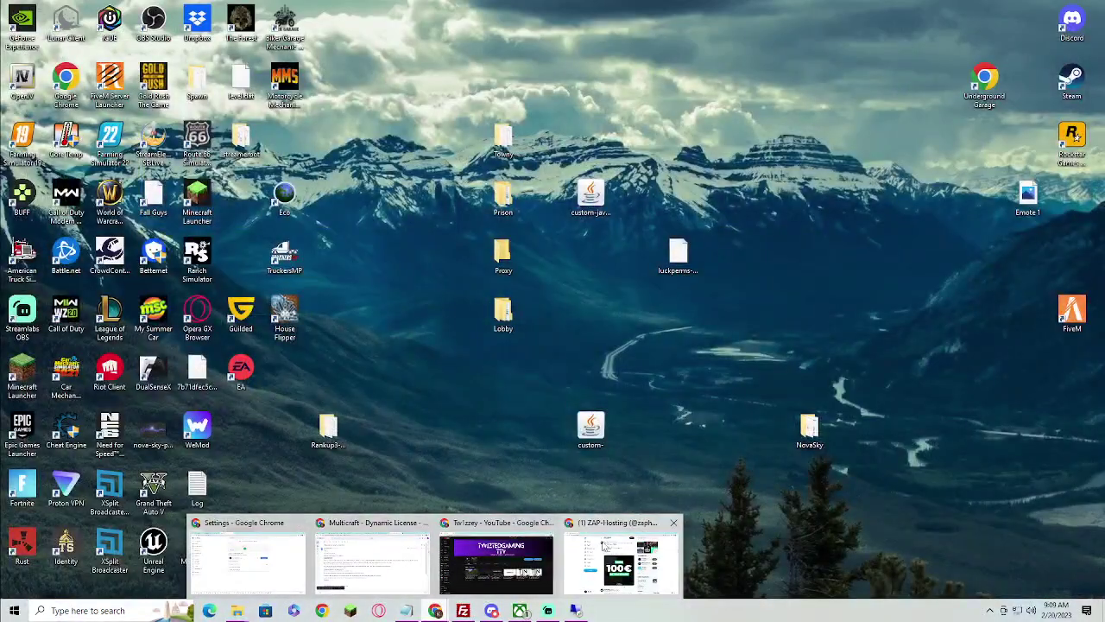
pyautogui.moveTo(481, 564)
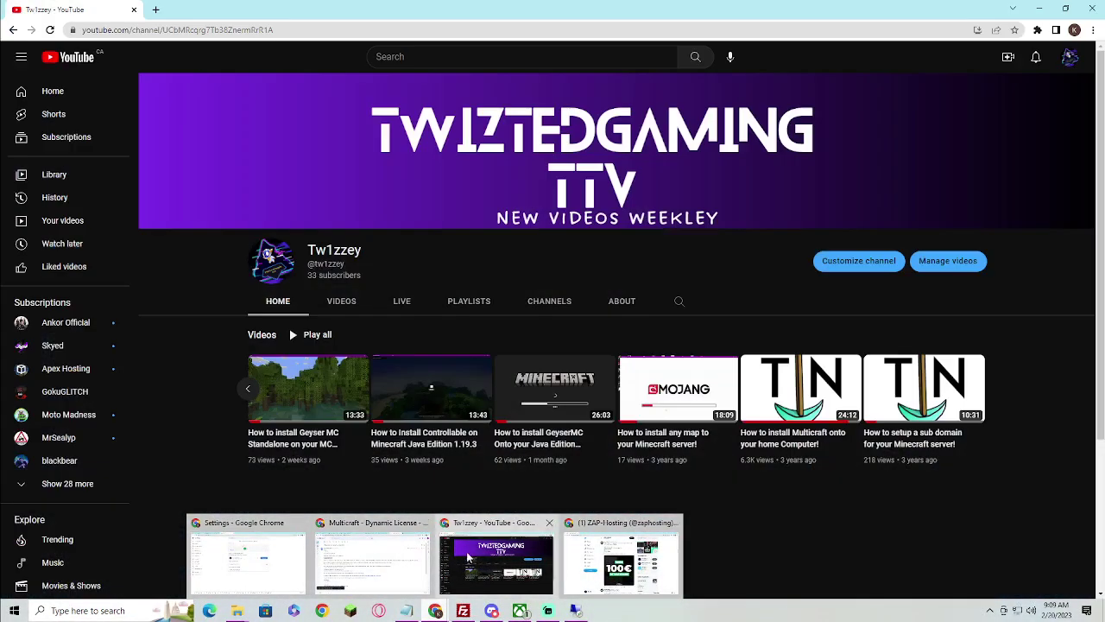
pyautogui.click(442, 566)
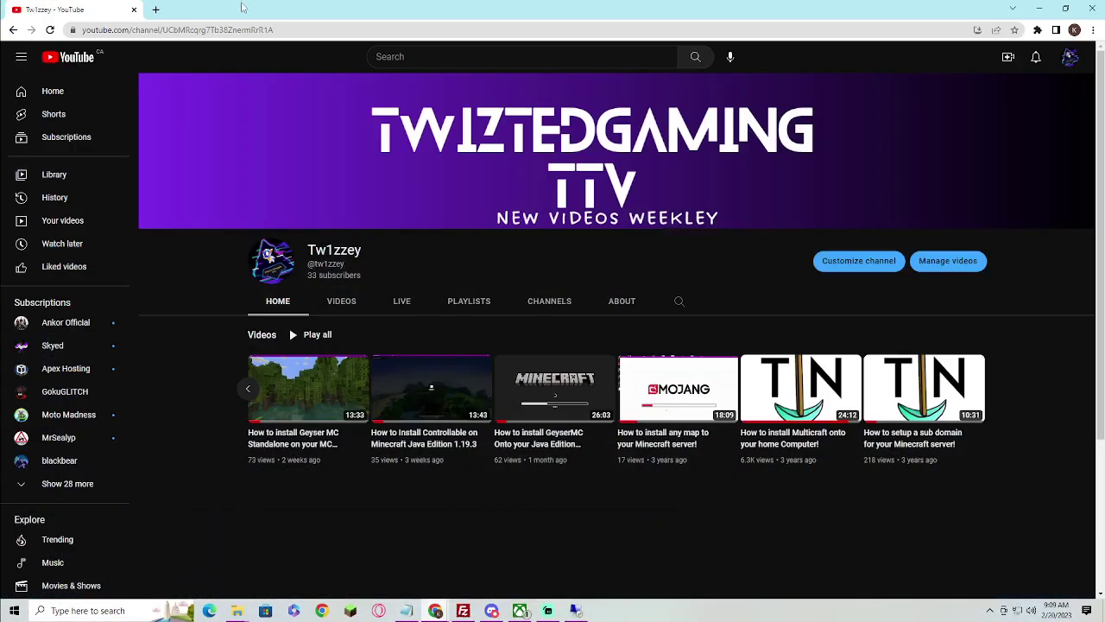
pyautogui.click(209, 35)
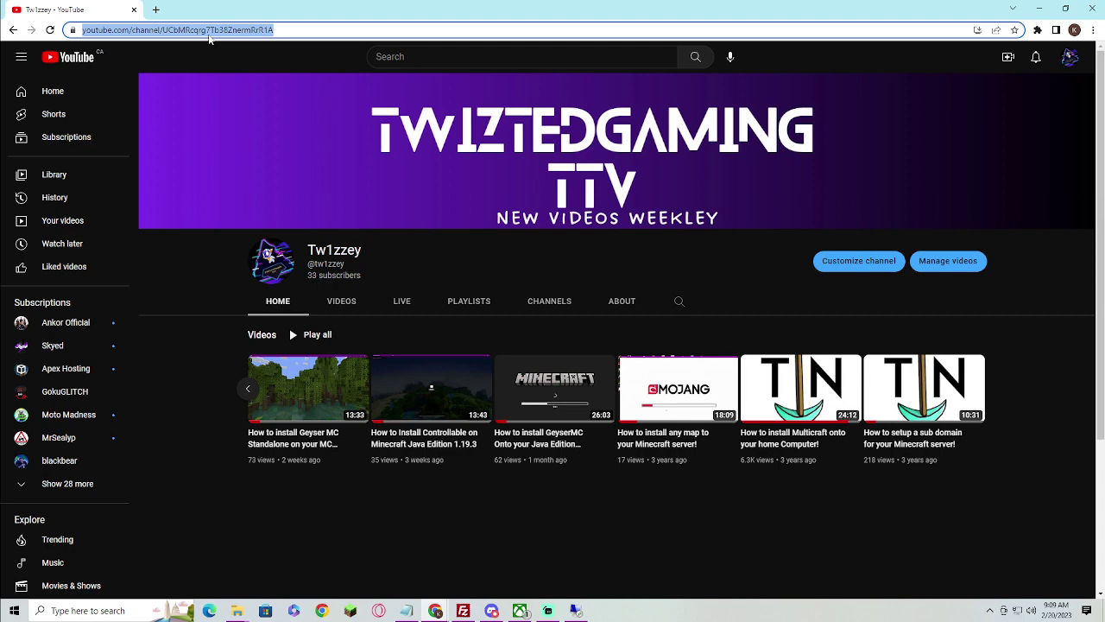
pyautogui.write('147.')
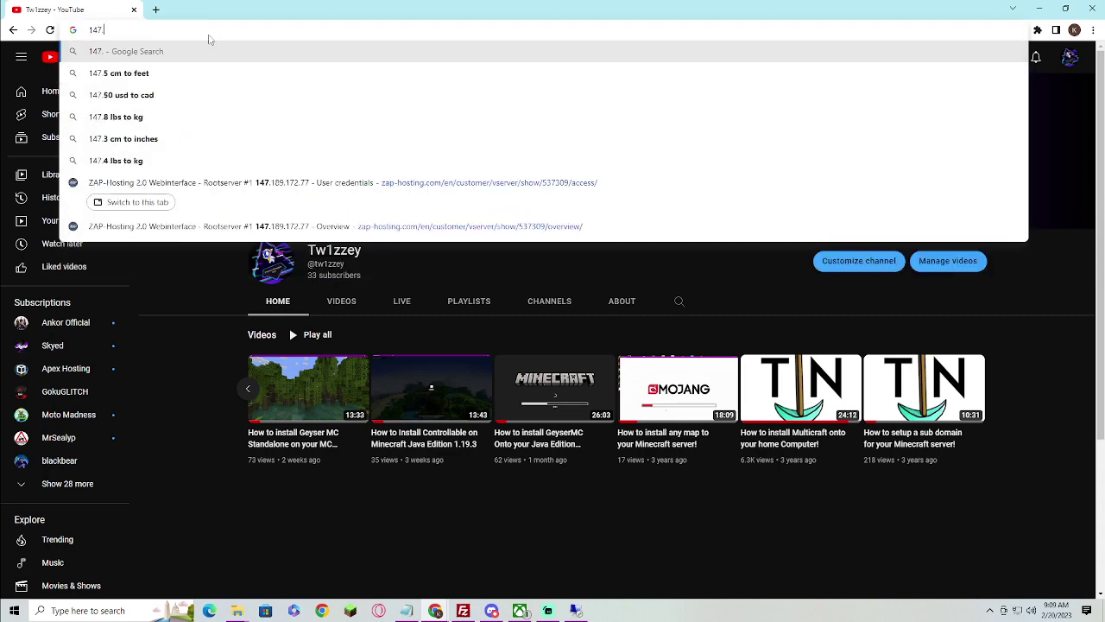
pyautogui.write('189.')
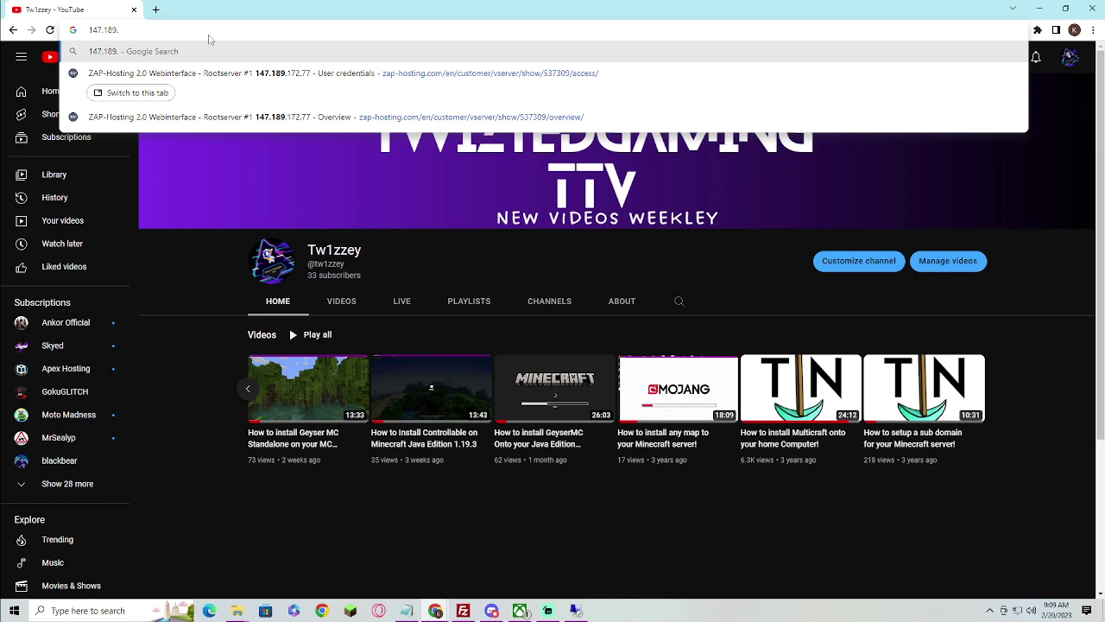
pyautogui.write('1723')
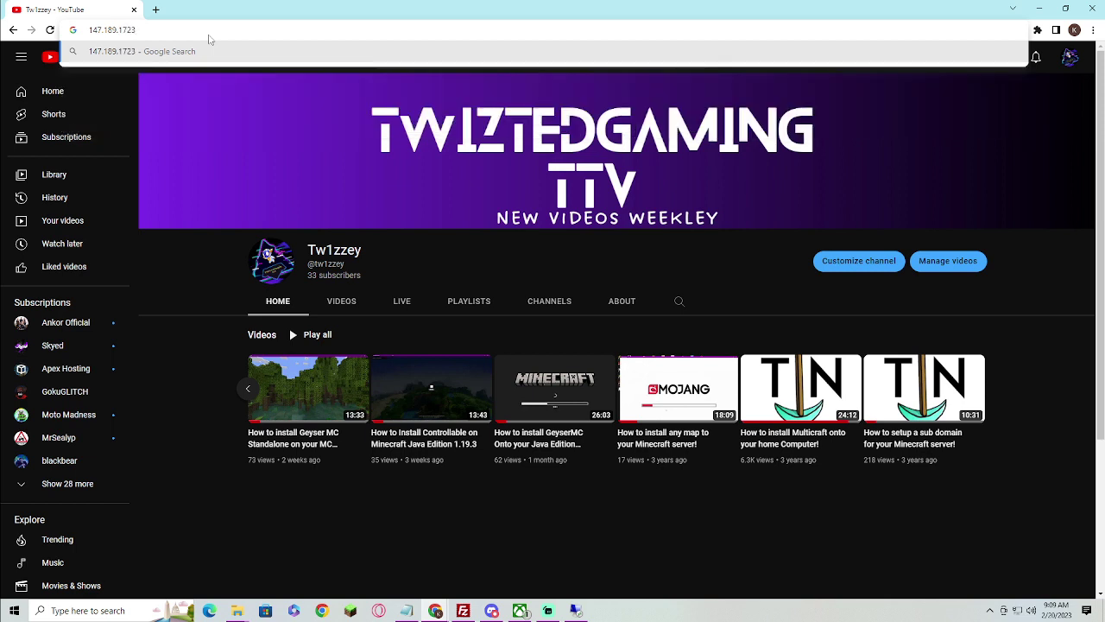
pyautogui.press('BackSpace')
pyautogui.write('.77')
pyautogui.press('Return')
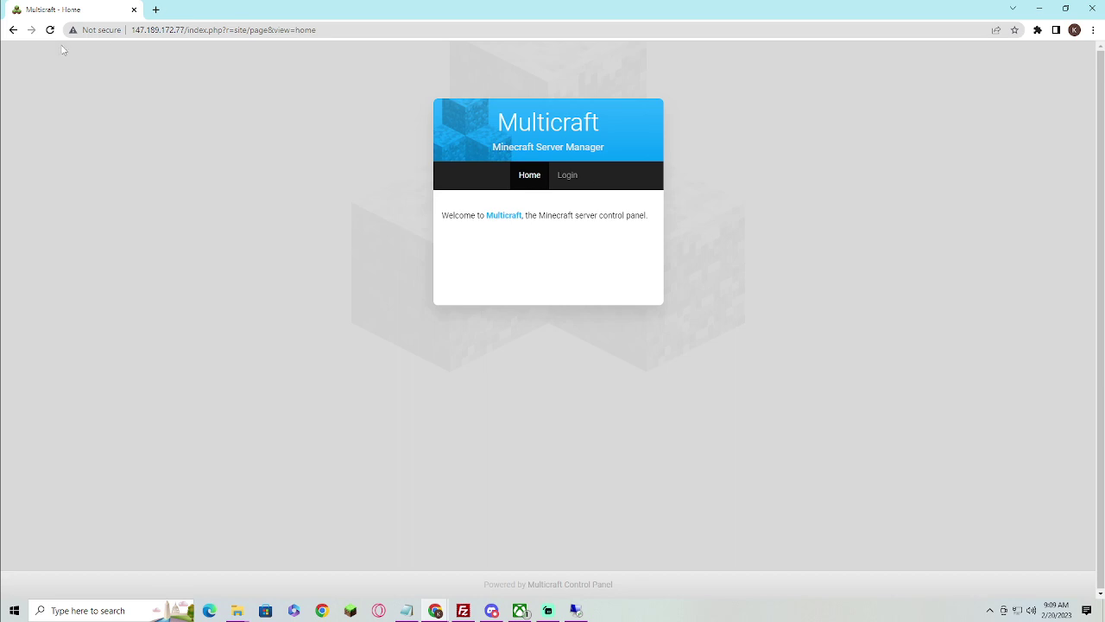
# Log in as admin with Stay logged in and Allow IP changes ticked
pyautogui.click(558, 176)
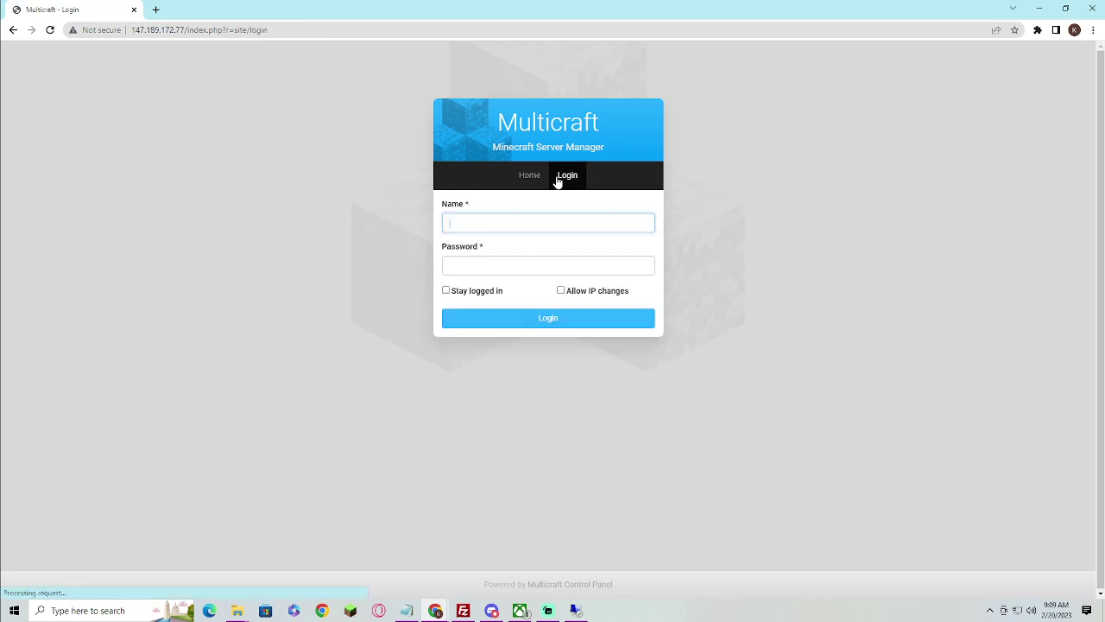
pyautogui.click(523, 221)
pyautogui.click(500, 270)
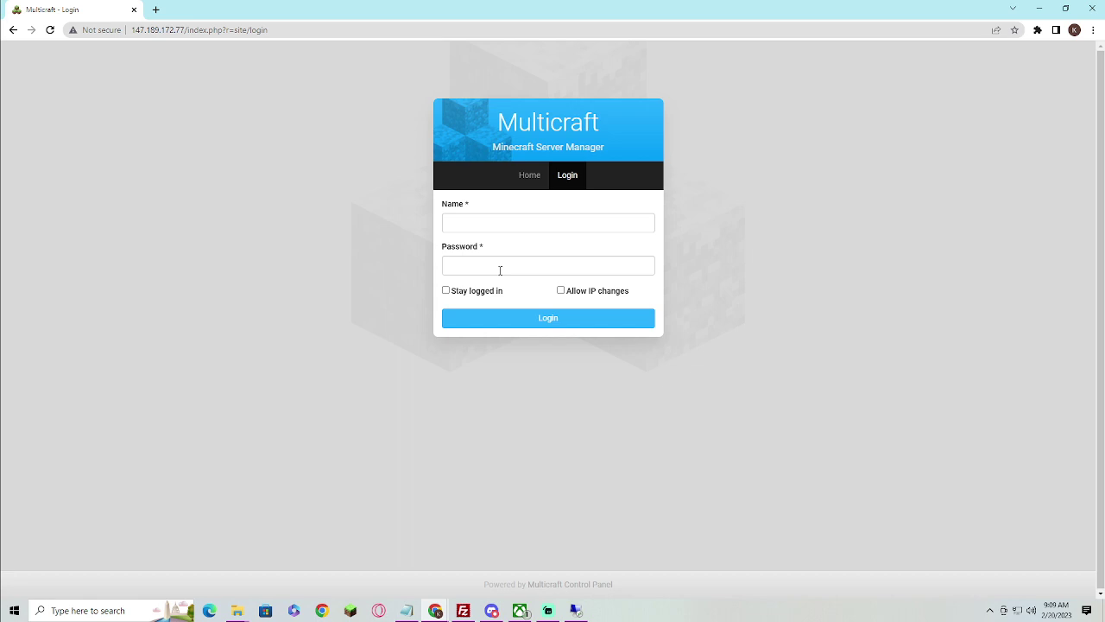
pyautogui.click(505, 222)
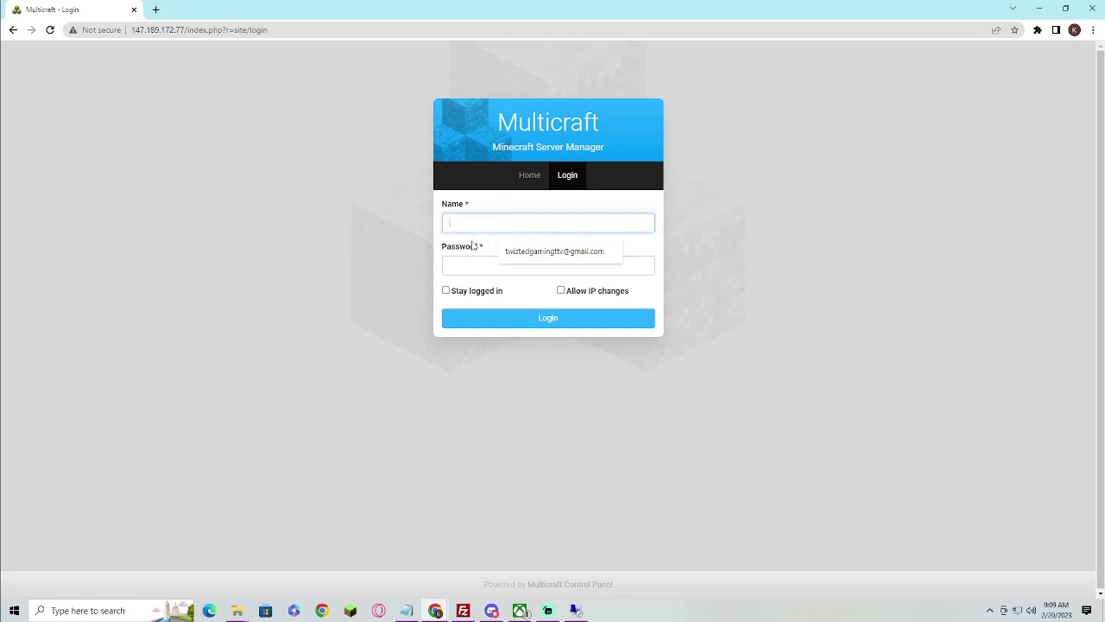
pyautogui.write('admin')
pyautogui.press('Tab')
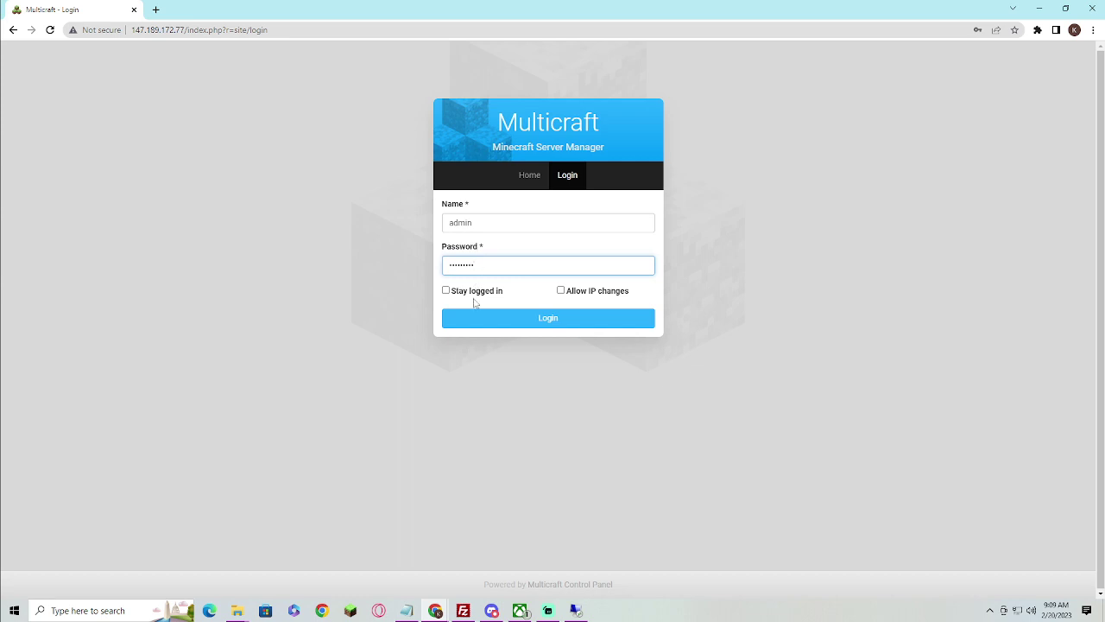
pyautogui.click(475, 291)
pyautogui.click(562, 290)
pyautogui.click(567, 317)
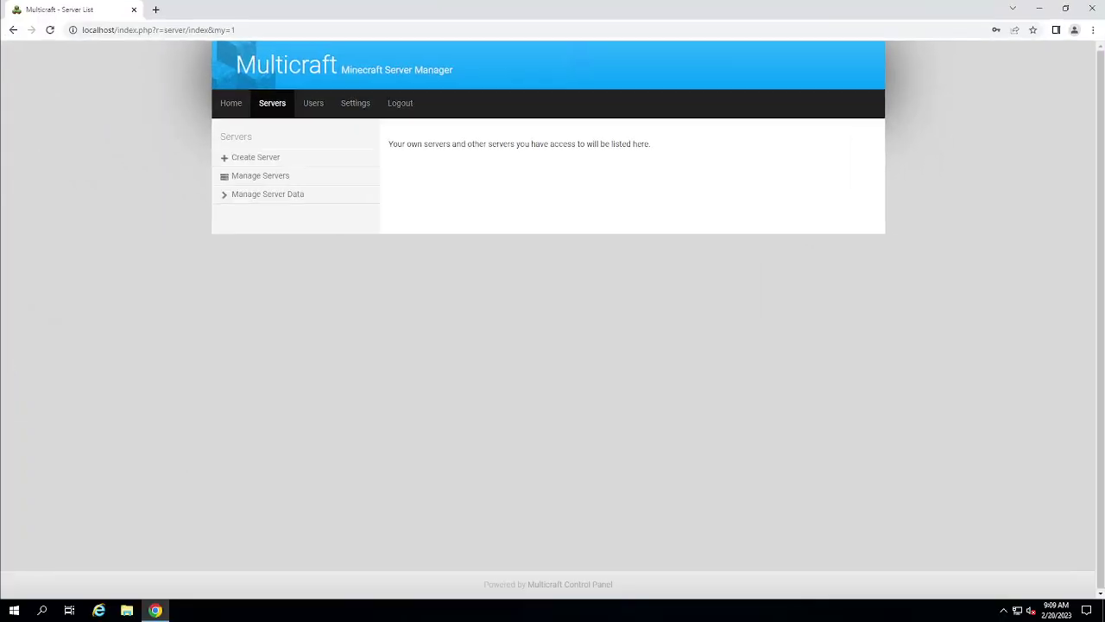
# Start a new server named Skyblock with 60 player slots, port 25568 and 5680 MB memory
pyautogui.click(286, 160)
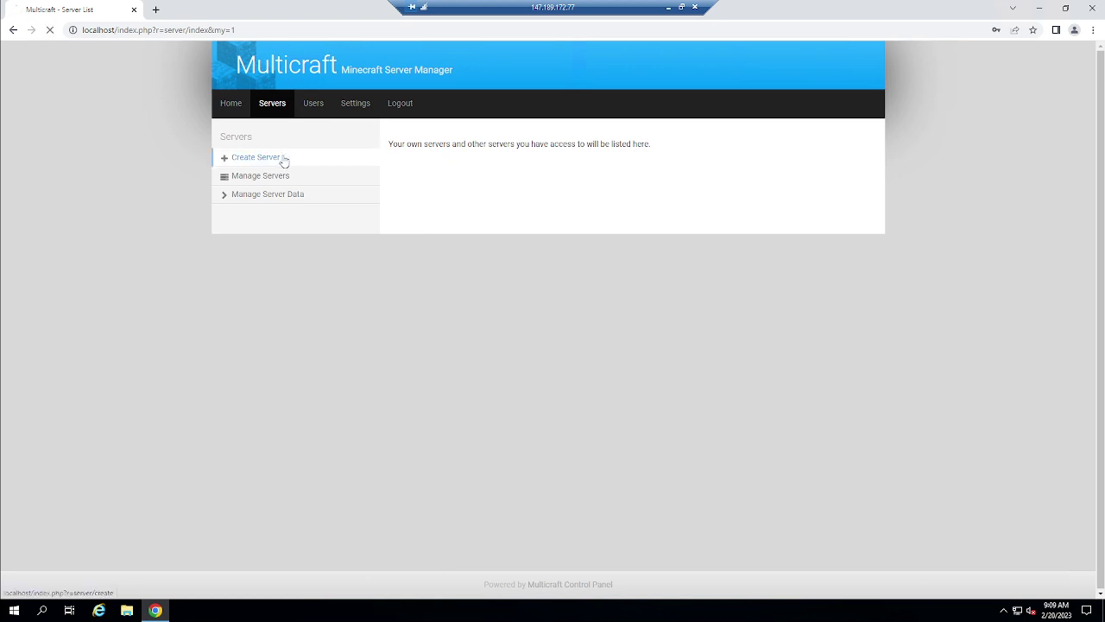
pyautogui.click(610, 215)
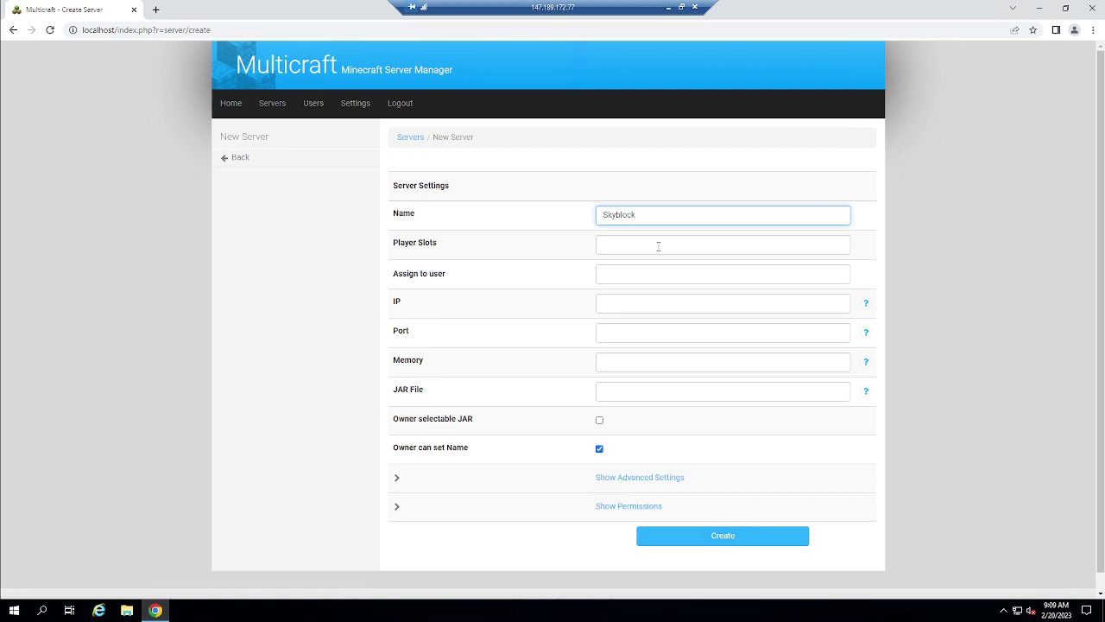
pyautogui.click(658, 246)
pyautogui.press('Tab')
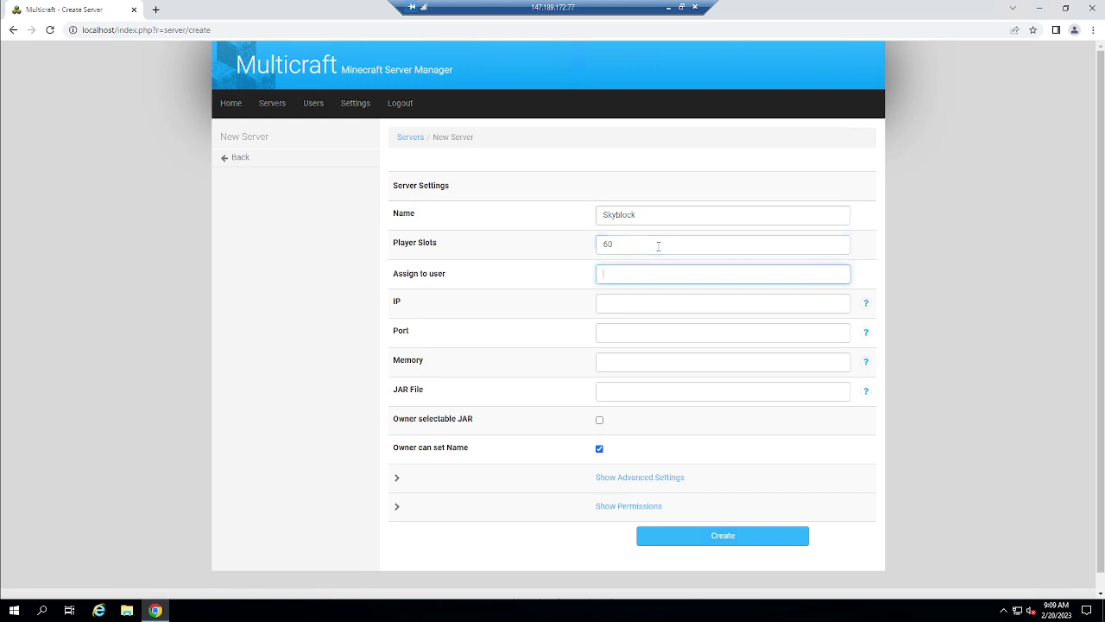
pyautogui.click(618, 318)
pyautogui.moveTo(866, 304)
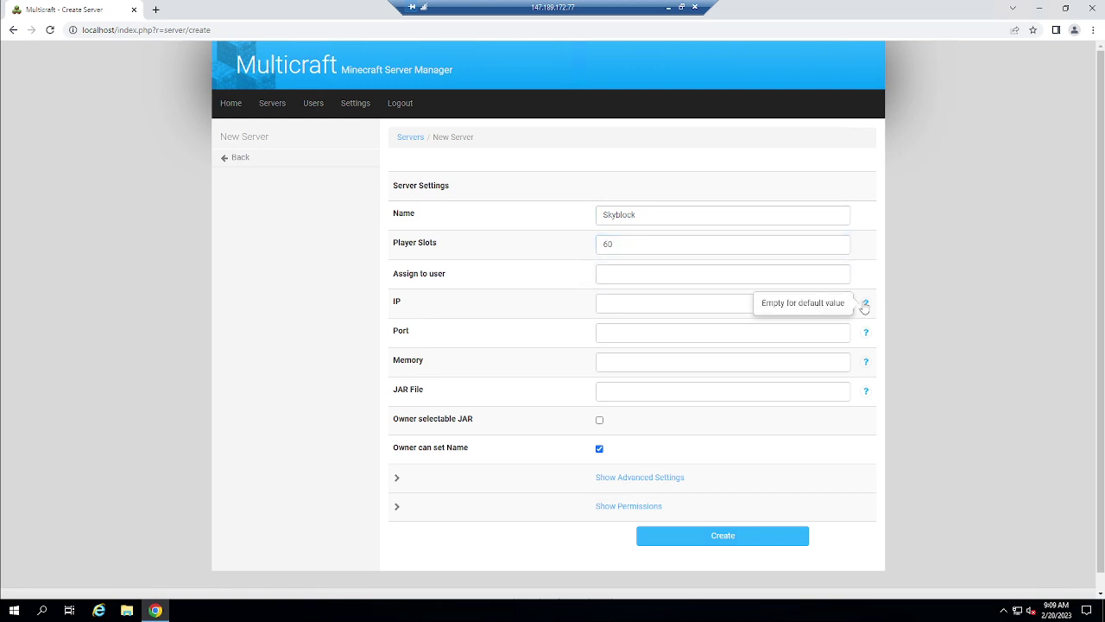
pyautogui.click(739, 334)
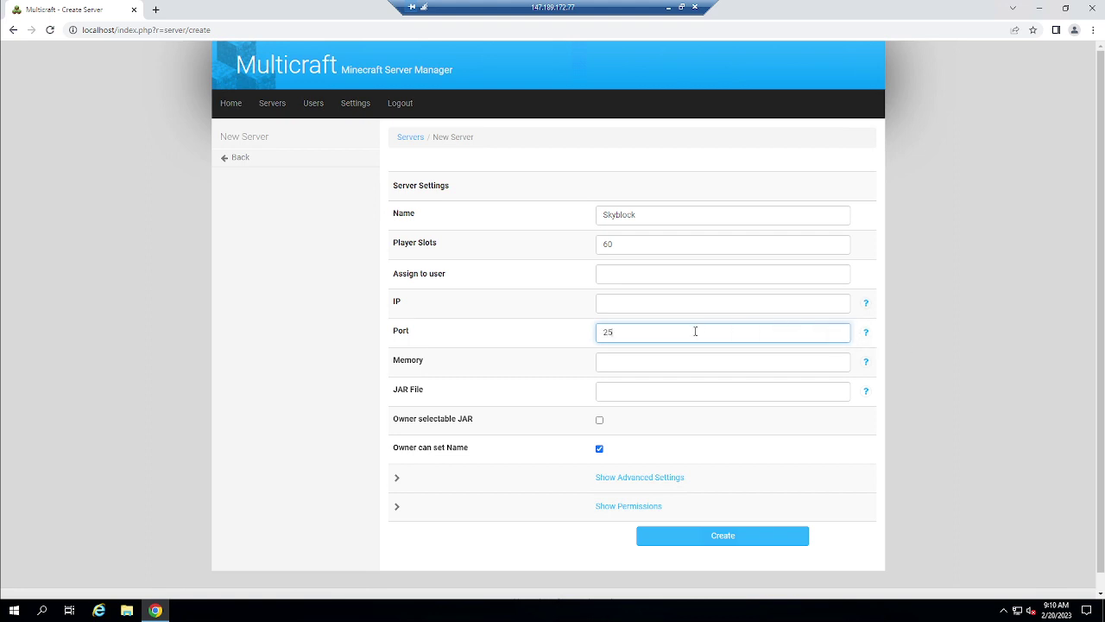
pyautogui.click(639, 366)
pyautogui.moveTo(866, 367)
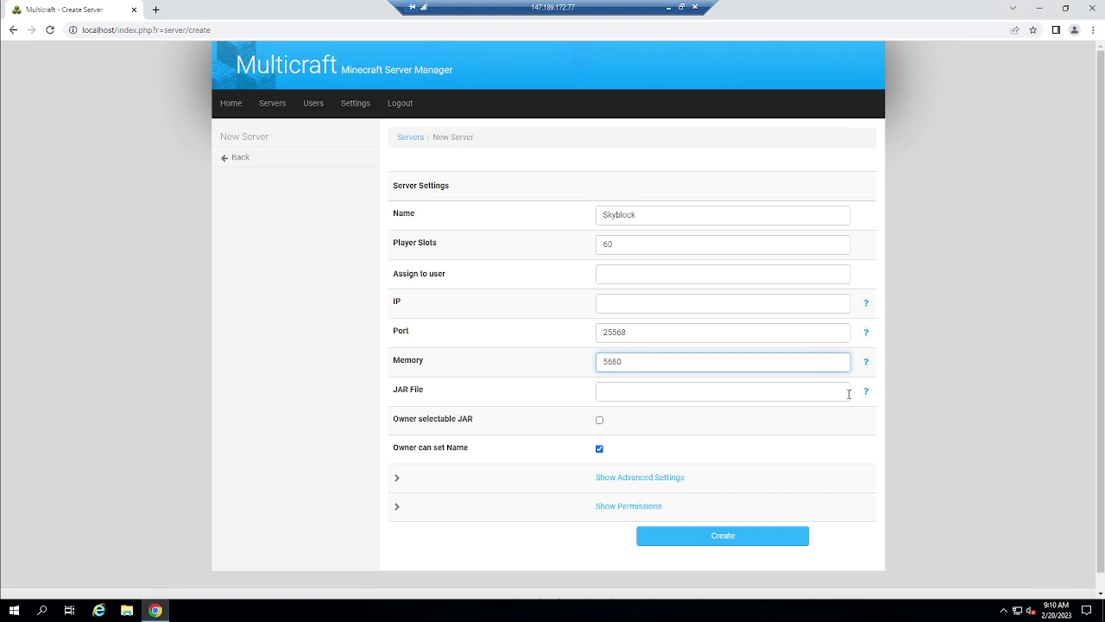
# Let the owner manage FTP access and the JAR directory, then create the server
pyautogui.click(614, 477)
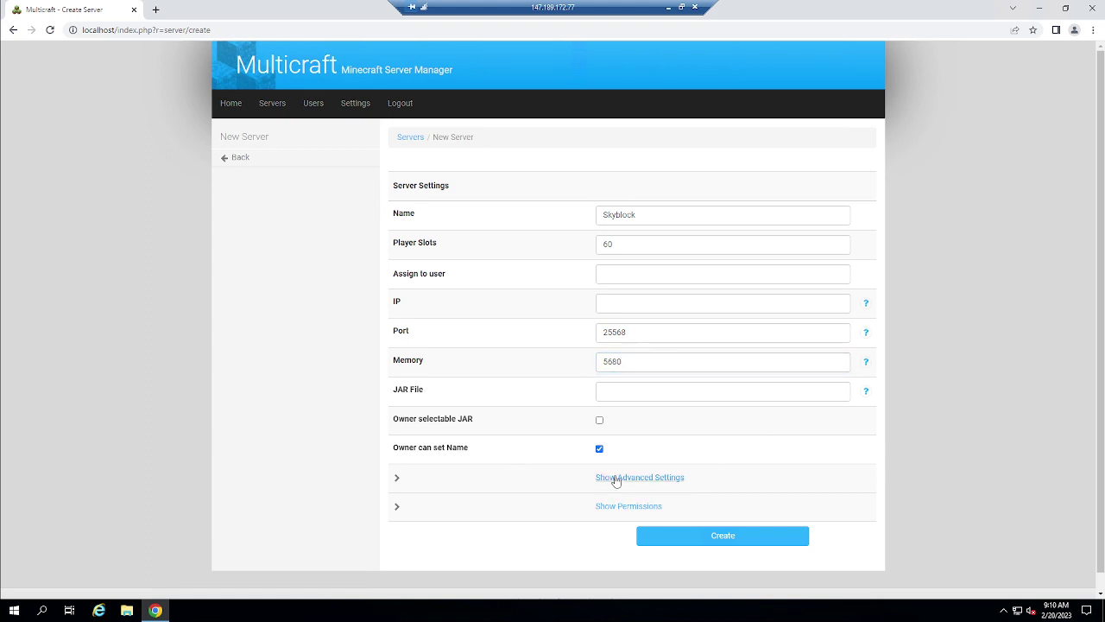
pyautogui.scroll(-3, 631, 471)
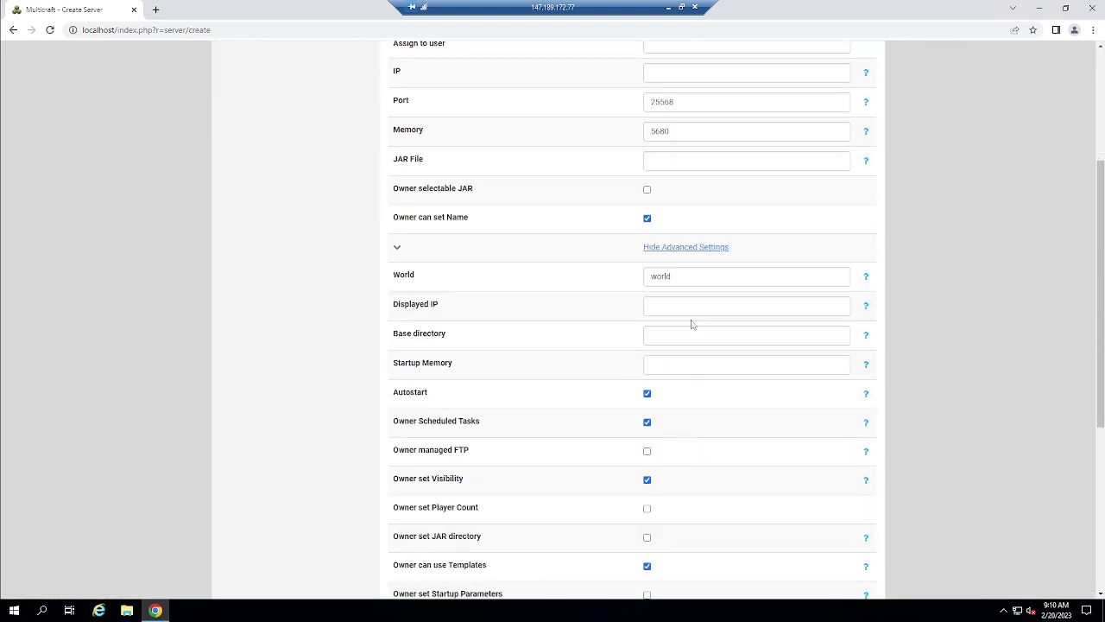
pyautogui.scroll(-2, 570, 371)
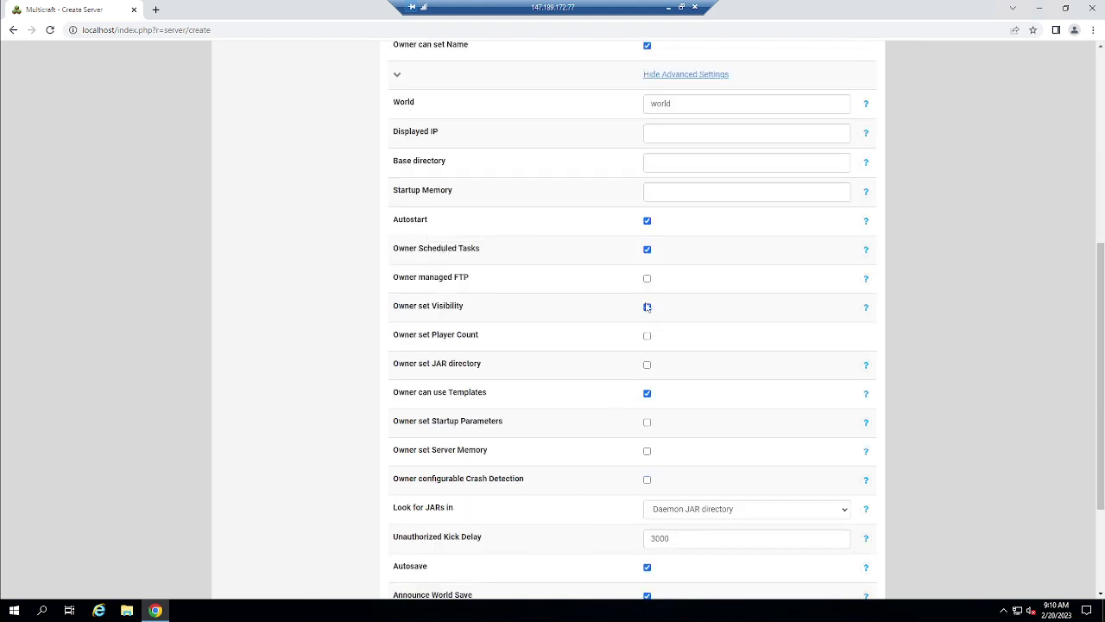
pyautogui.click(646, 279)
pyautogui.click(648, 366)
pyautogui.scroll(-1, 667, 513)
pyautogui.scroll(-2, 666, 512)
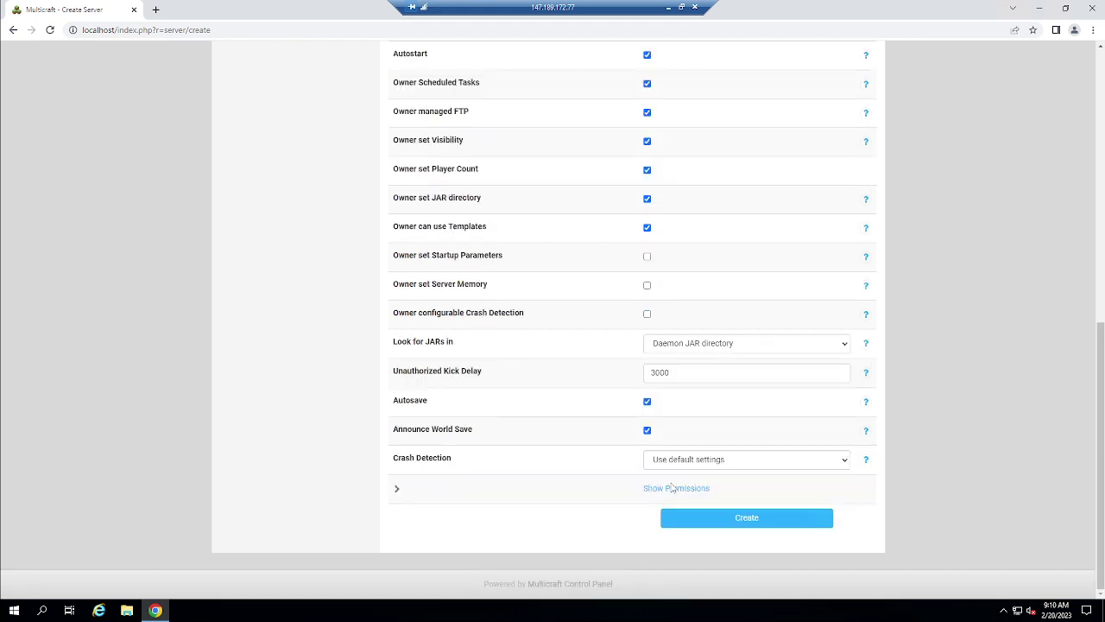
pyautogui.click(672, 488)
pyautogui.scroll(-2, 671, 477)
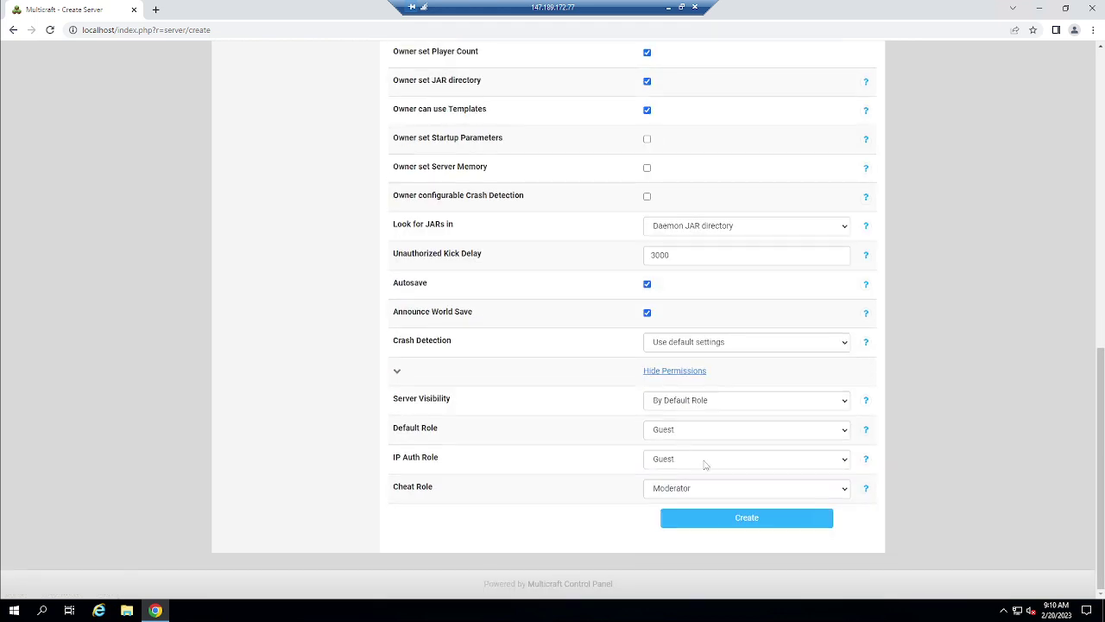
pyautogui.click(715, 523)
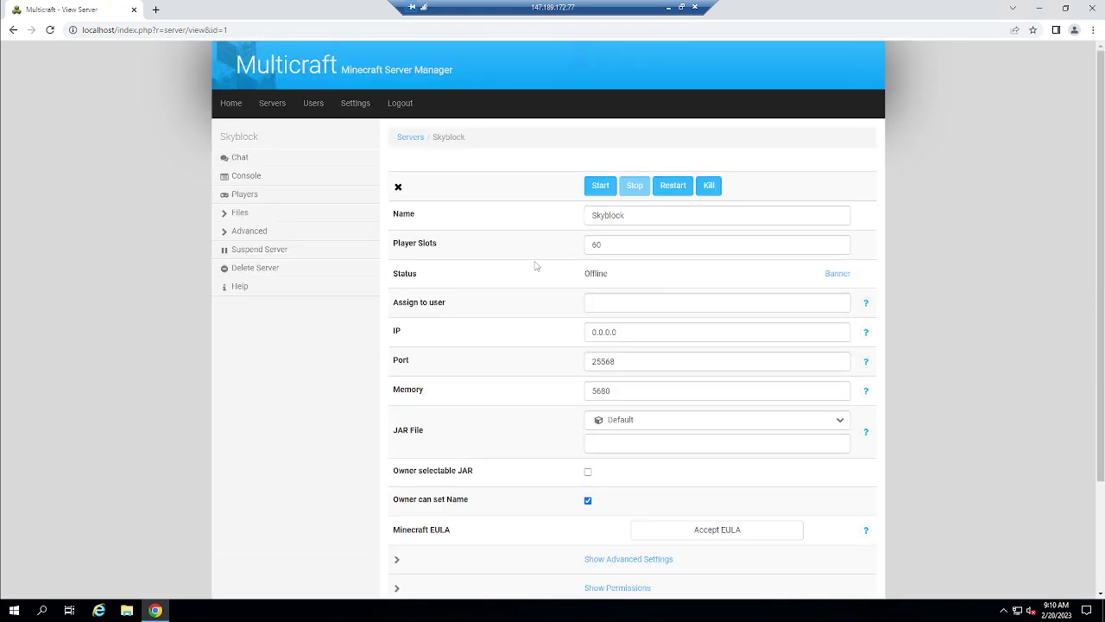
# Keep the Default JAR file and accept the Minecraft EULA
pyautogui.scroll(-2, 642, 385)
pyautogui.click(691, 309)
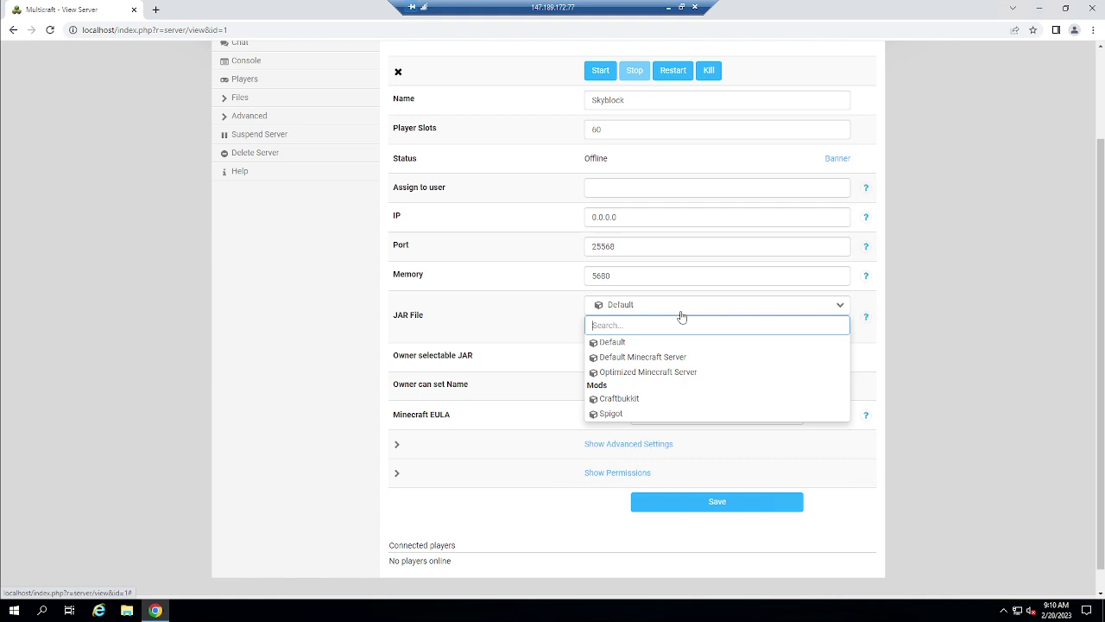
pyautogui.click(681, 314)
pyautogui.click(694, 417)
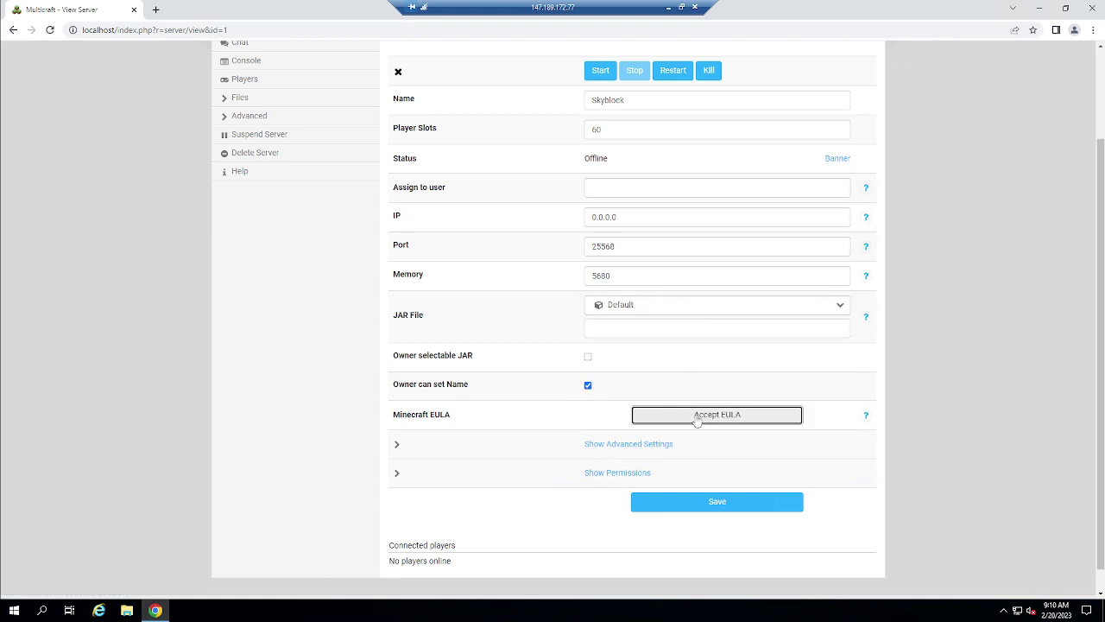
# Check memory 5680, port 25568 and IP 0.0.0.0, then start the Skyblock server
pyautogui.scroll(-3, 631, 393)
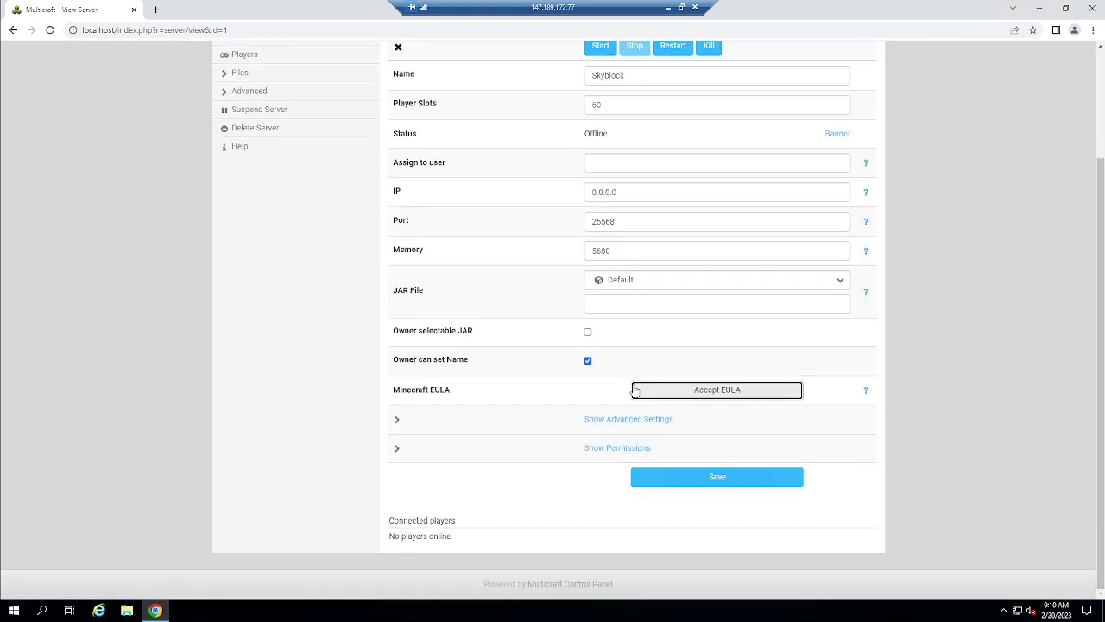
pyautogui.scroll(2, 595, 397)
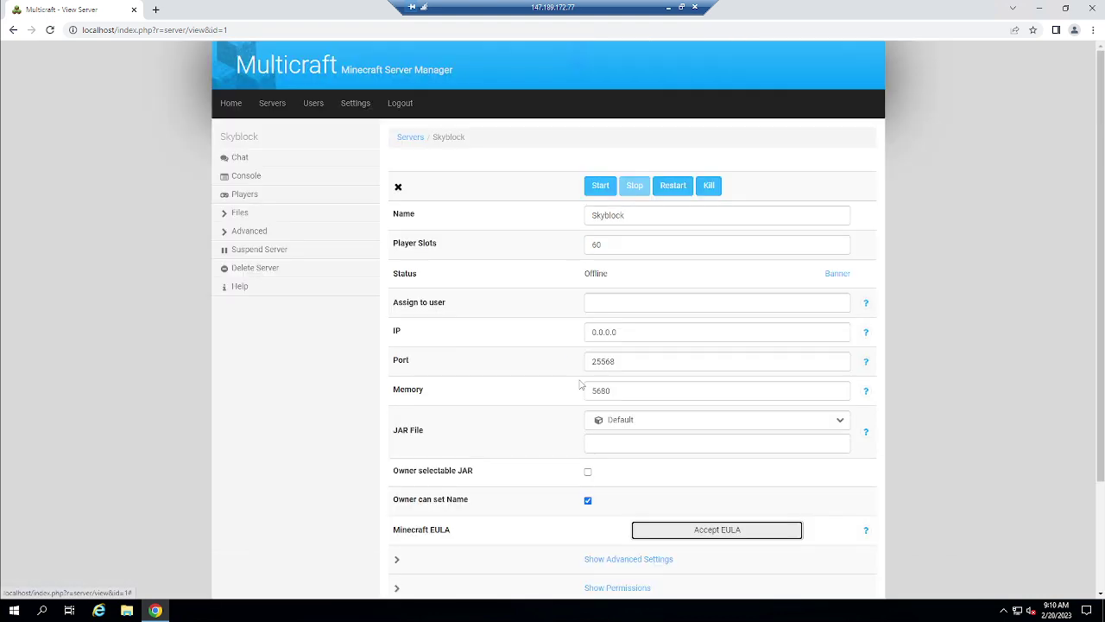
pyautogui.click(639, 397)
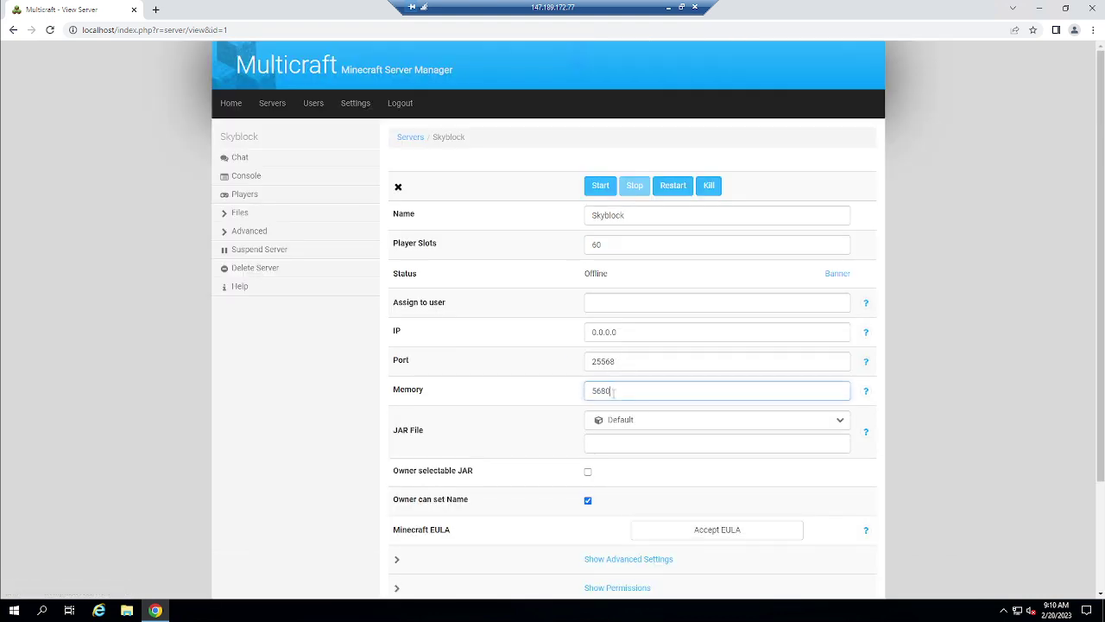
pyautogui.doubleClick(662, 361)
pyautogui.click(639, 338)
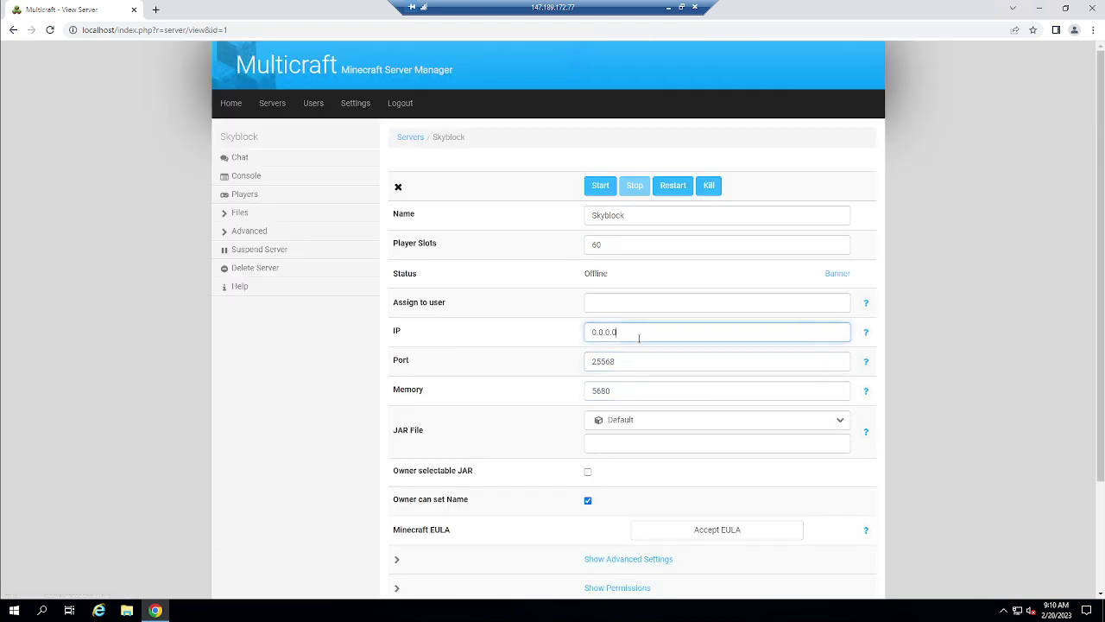
pyautogui.click(607, 189)
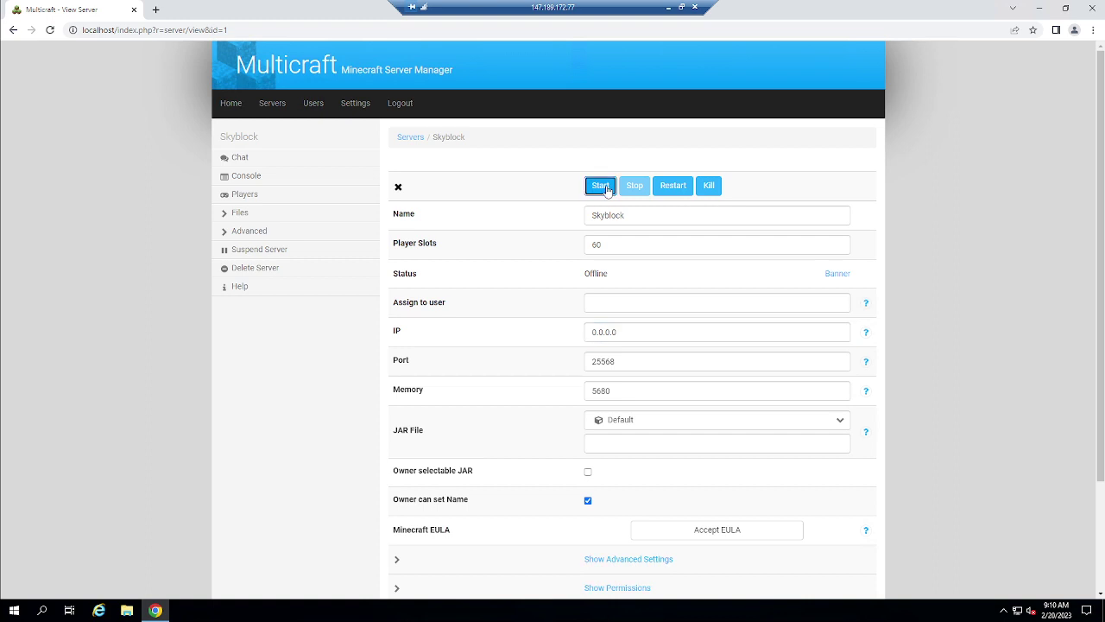
# Show the Skyblock console log of Minecraft 1.19.3 starting on 0.0.0.0:25568
pyautogui.click(251, 177)
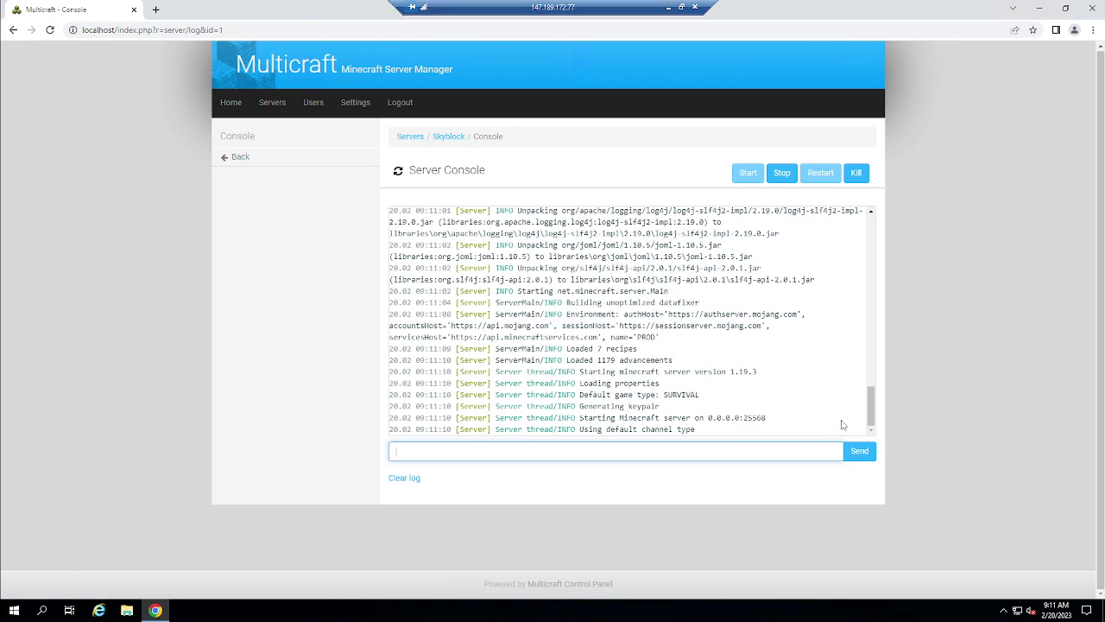
# Start a new panel user, replacing the autofilled username with the new username
pyautogui.click(315, 108)
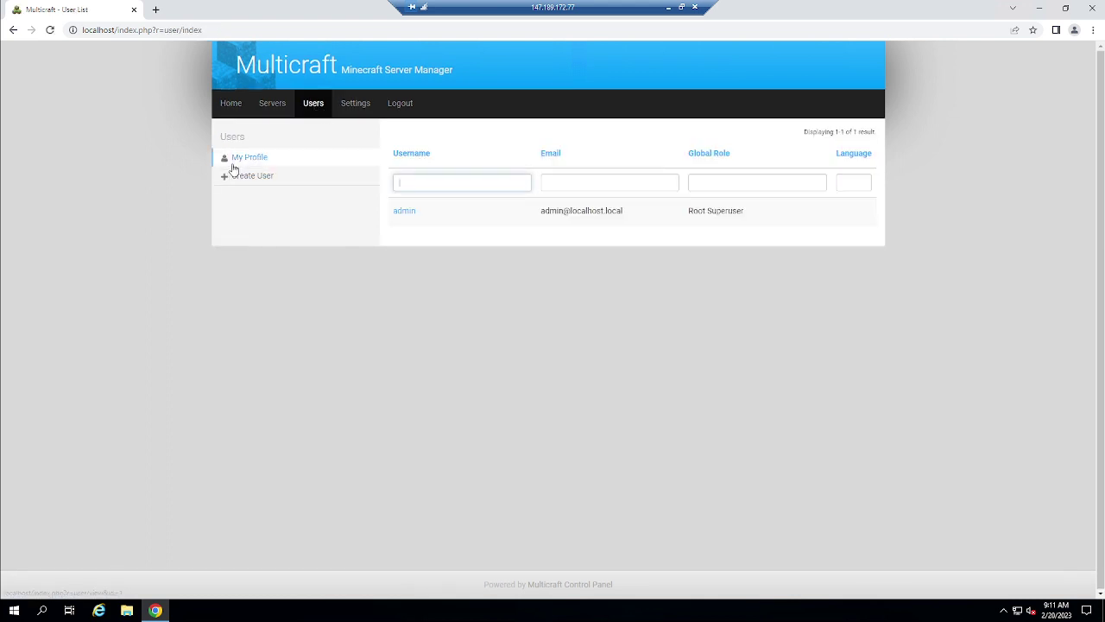
pyautogui.click(239, 177)
pyautogui.click(639, 177)
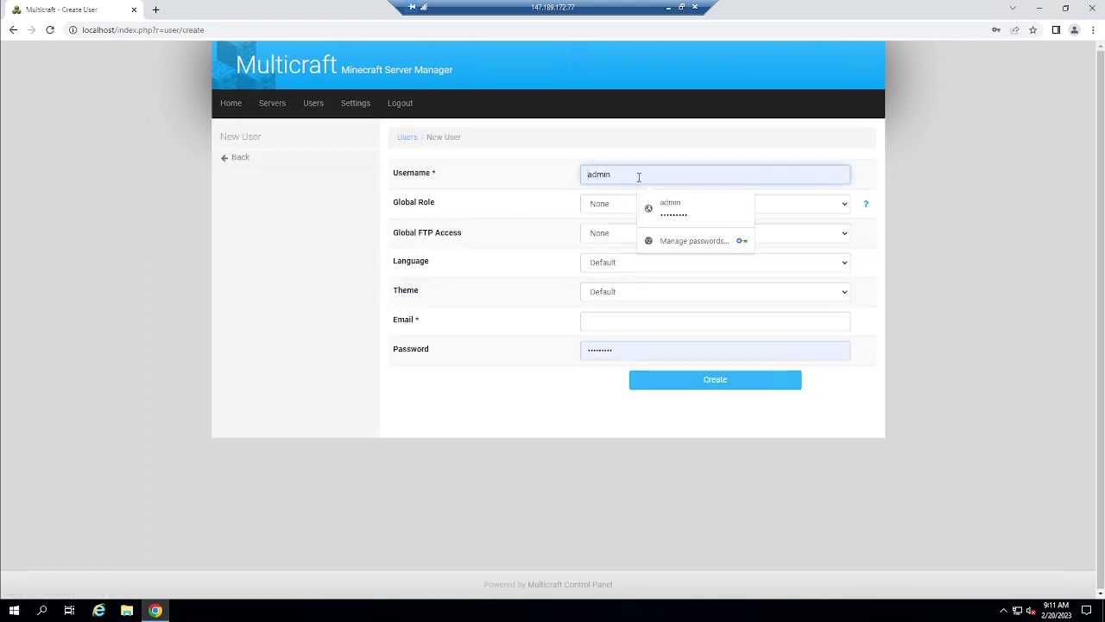
pyautogui.hotkey('ctrl', 'a')
pyautogui.write('Tw1')
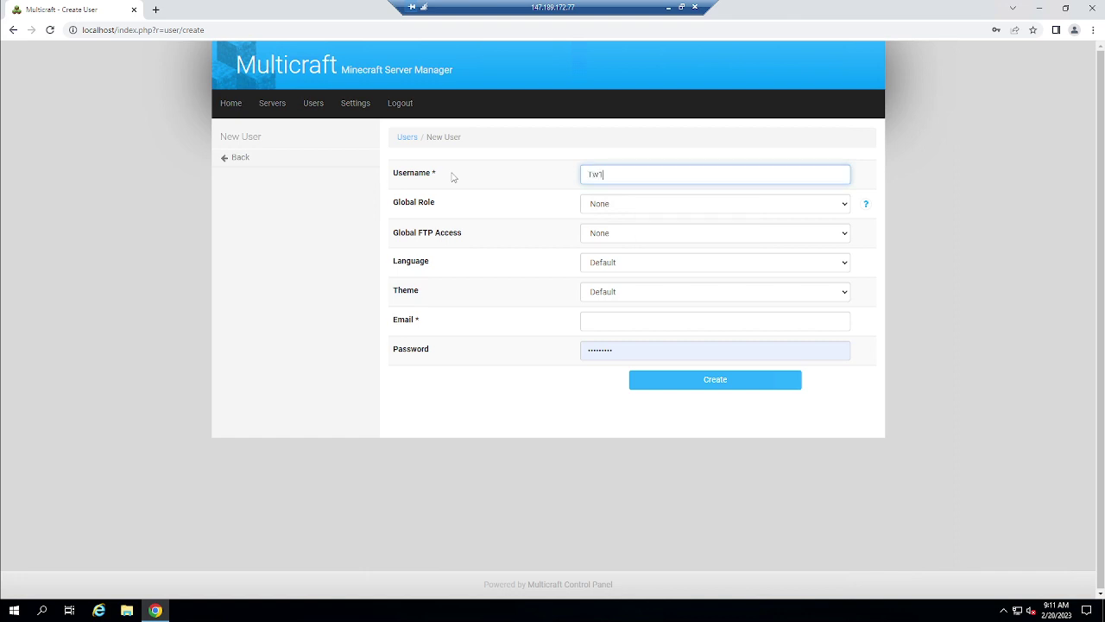
pyautogui.write('zzey')
pyautogui.press('Tab')
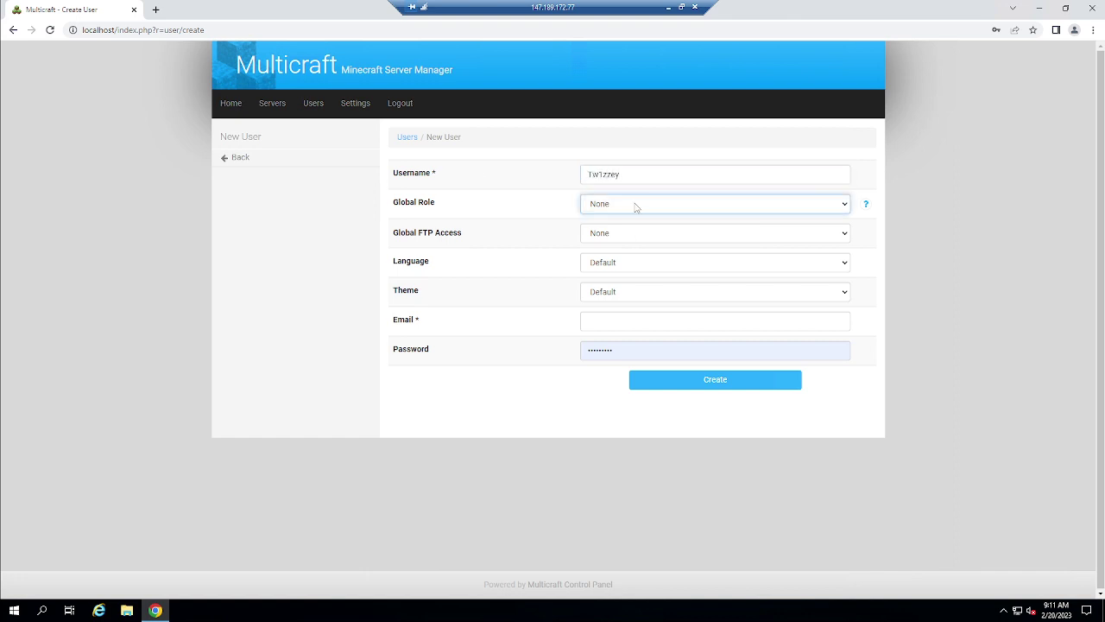
# Set the user's role to Superuser, FTP to Full access, language English, theme Flat Theme (dark)
pyautogui.click(636, 207)
pyautogui.click(625, 312)
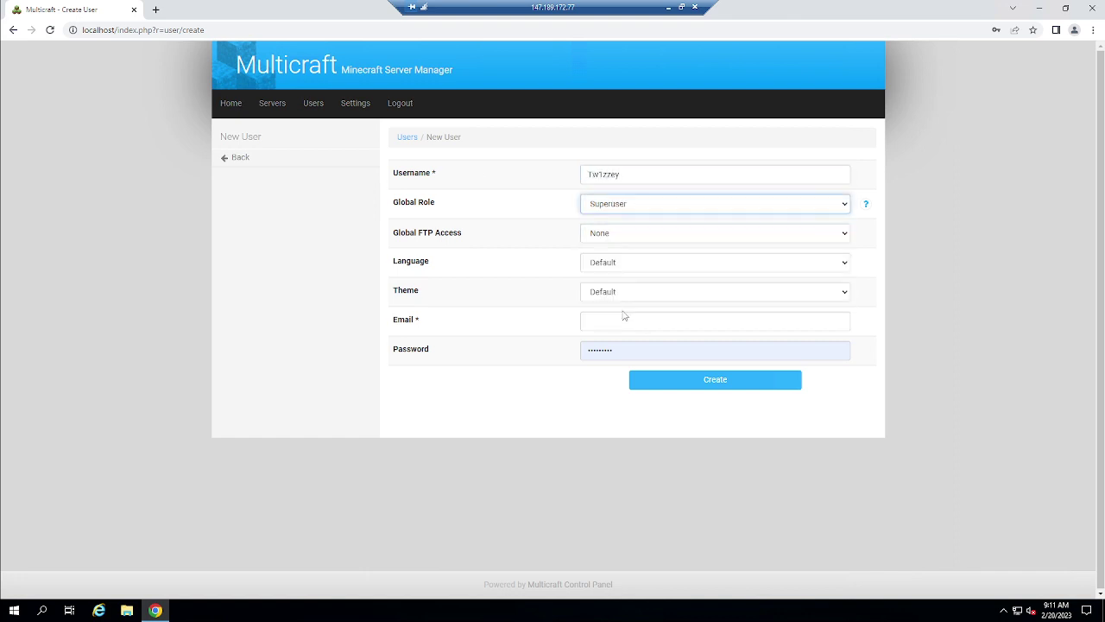
pyautogui.click(627, 237)
pyautogui.click(629, 269)
pyautogui.click(629, 269)
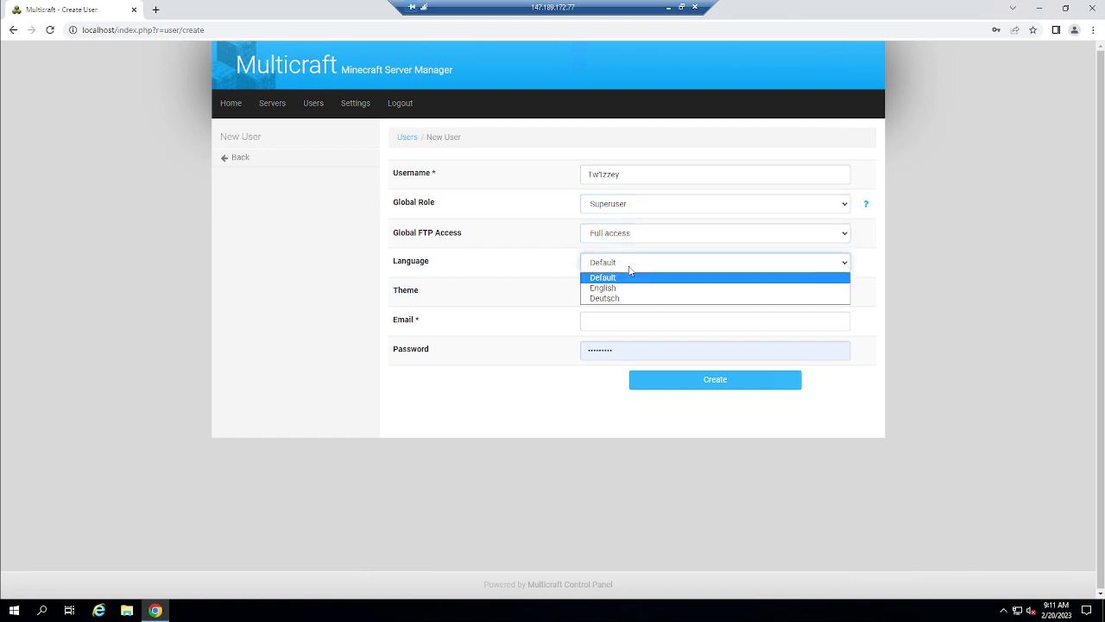
pyautogui.click(609, 288)
pyautogui.click(615, 294)
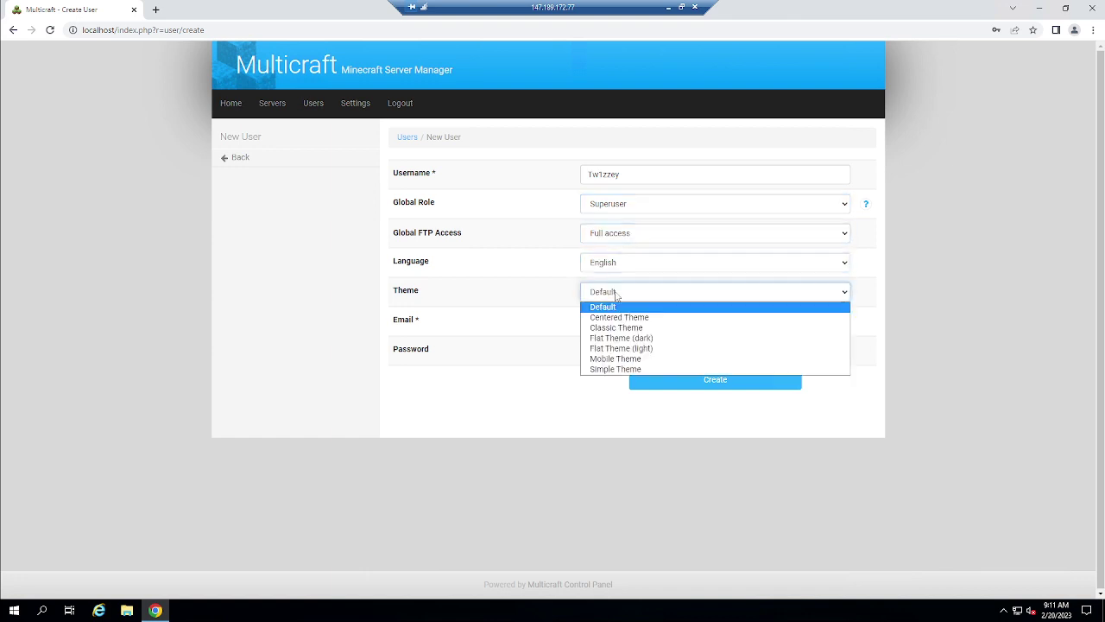
pyautogui.click(673, 338)
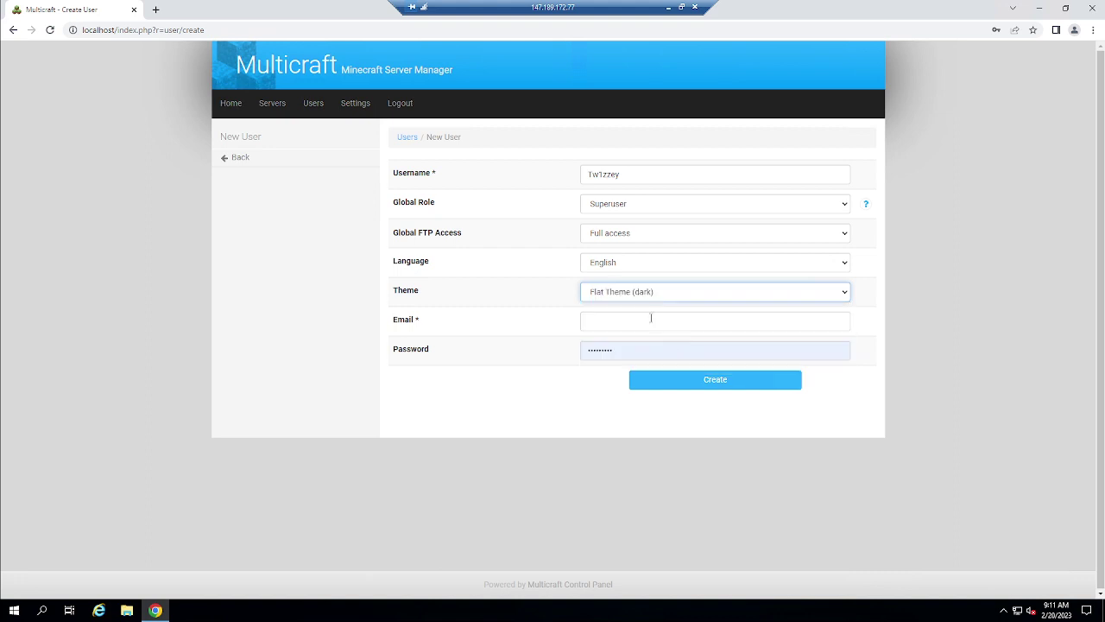
# Enter the user's e-mail address and a password, save, and confirm the account in the user list
pyautogui.click(650, 322)
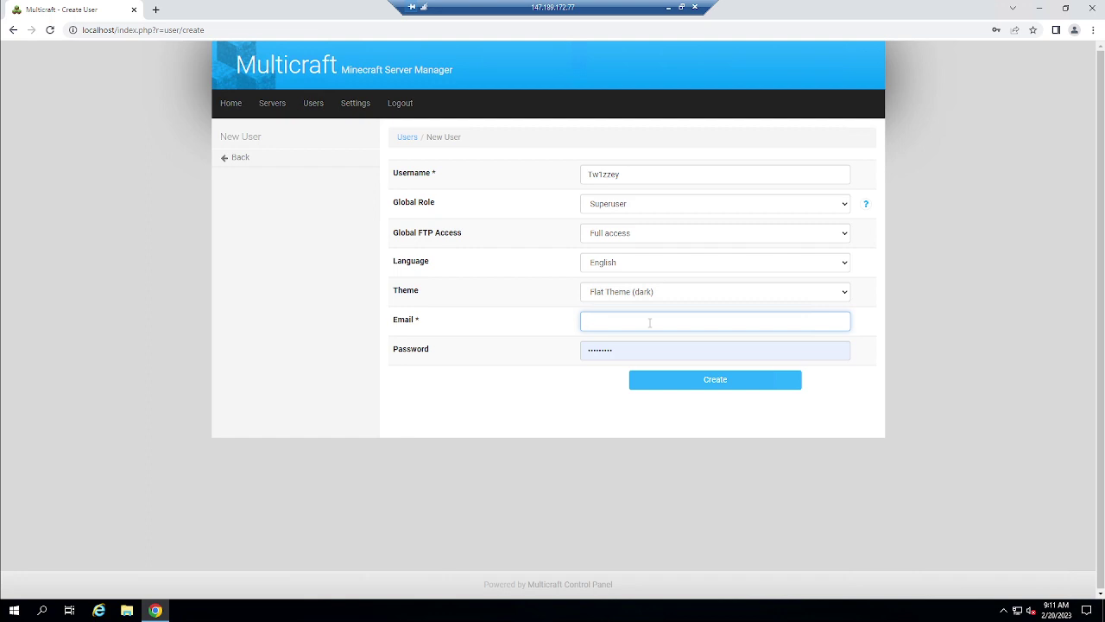
pyautogui.write('twizted')
pyautogui.press('BackSpace')
pyautogui.press('BackSpace')
pyautogui.press('BackSpace')
pyautogui.write('teroyalflush')
pyautogui.press('BackSpace')
pyautogui.press('BackSpace')
pyautogui.press('BackSpace')
pyautogui.press('BackSpace')
pyautogui.press('BackSpace')
pyautogui.press('BackSpace')
pyautogui.press('BackSpace')
pyautogui.press('BackSpace')
pyautogui.press('BackSpace')
pyautogui.press('BackSpace')
pyautogui.press('Tab')
pyautogui.write('12')
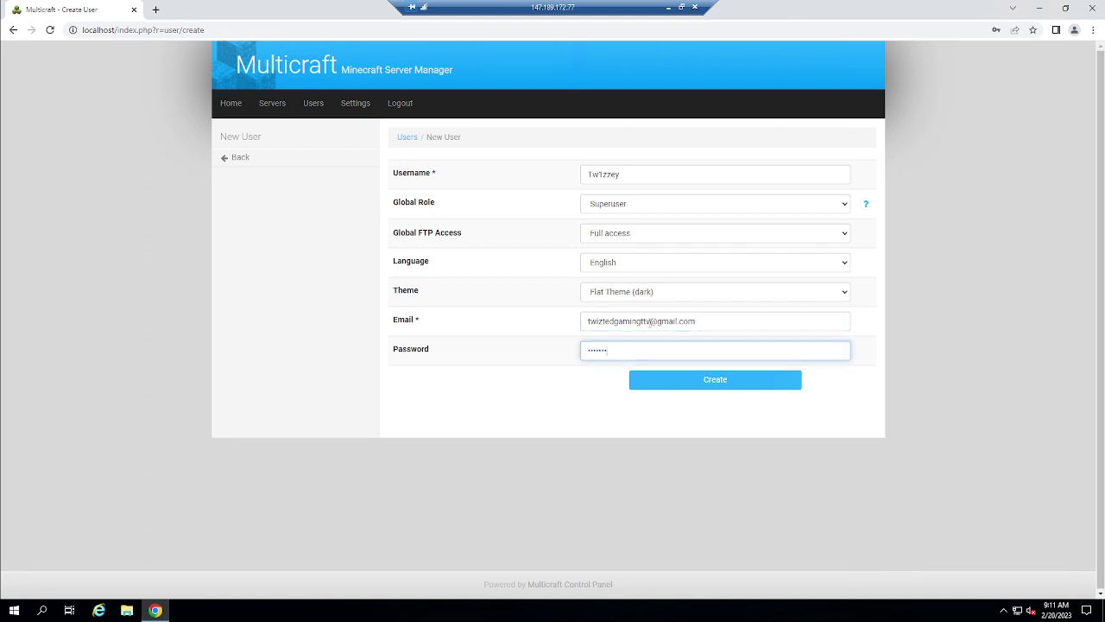
pyautogui.press('Return')
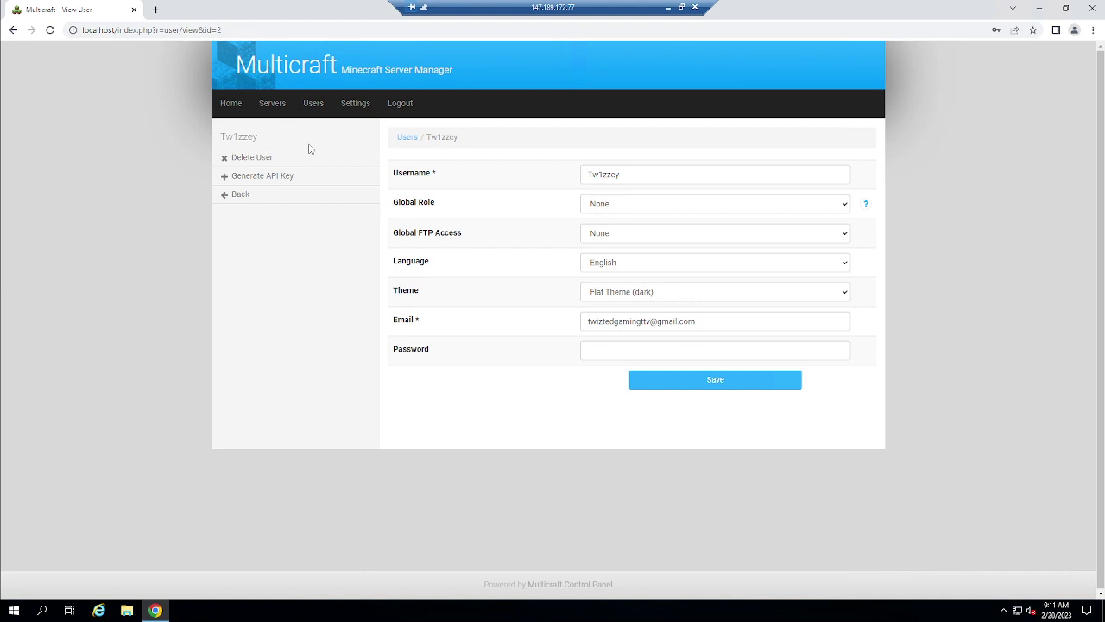
pyautogui.click(283, 106)
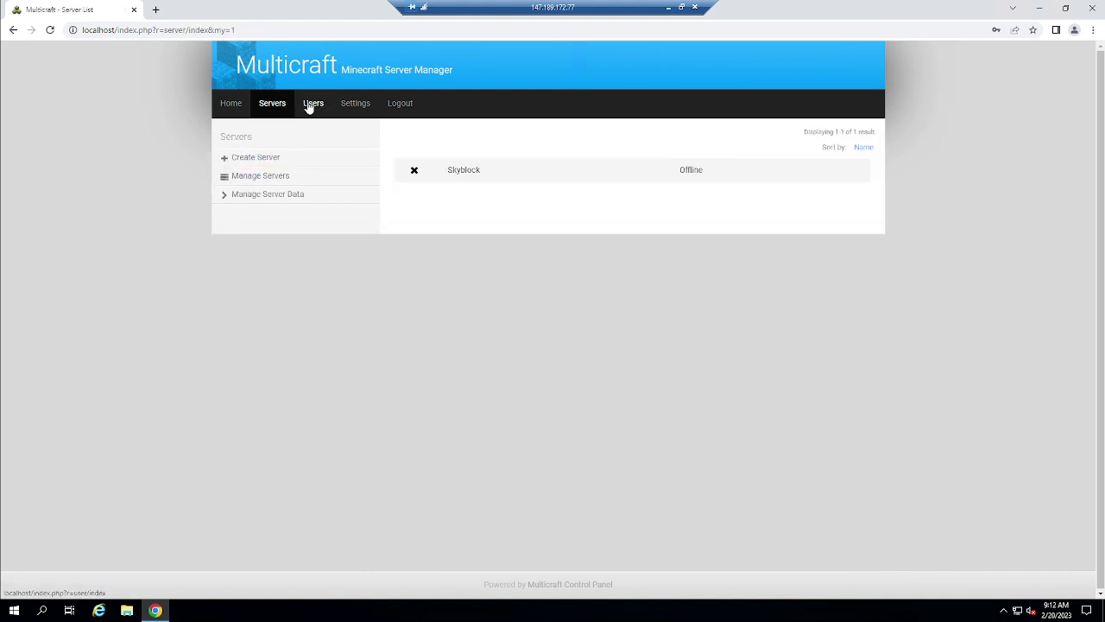
pyautogui.click(311, 107)
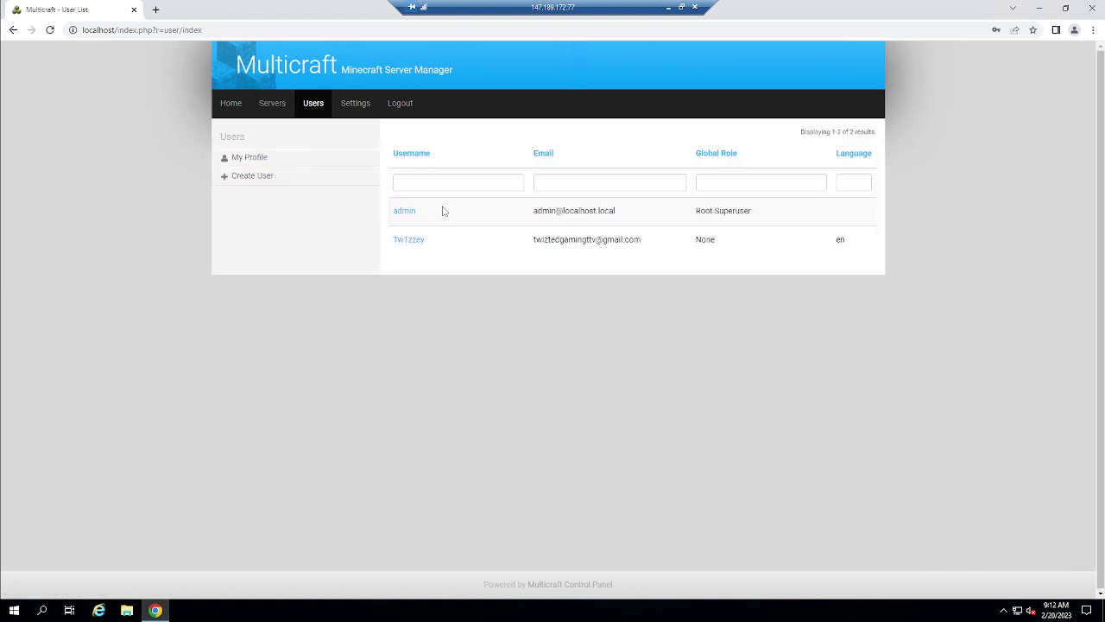
# Log out of admin, sign in with the new username and password, and retype the rejected password
pyautogui.click(682, 7)
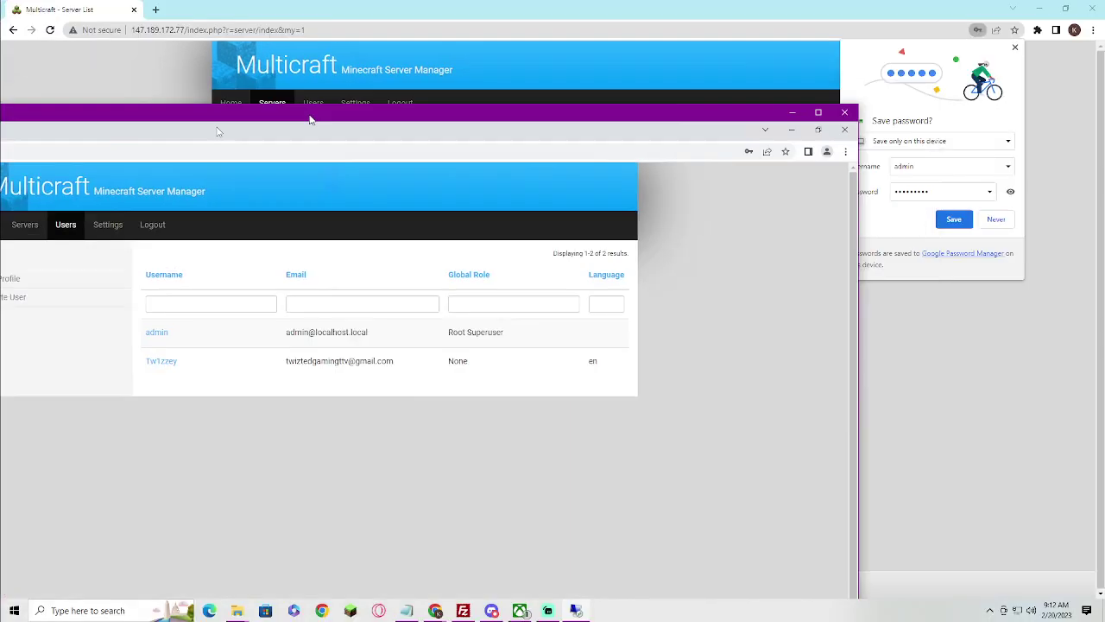
pyautogui.click(413, 115)
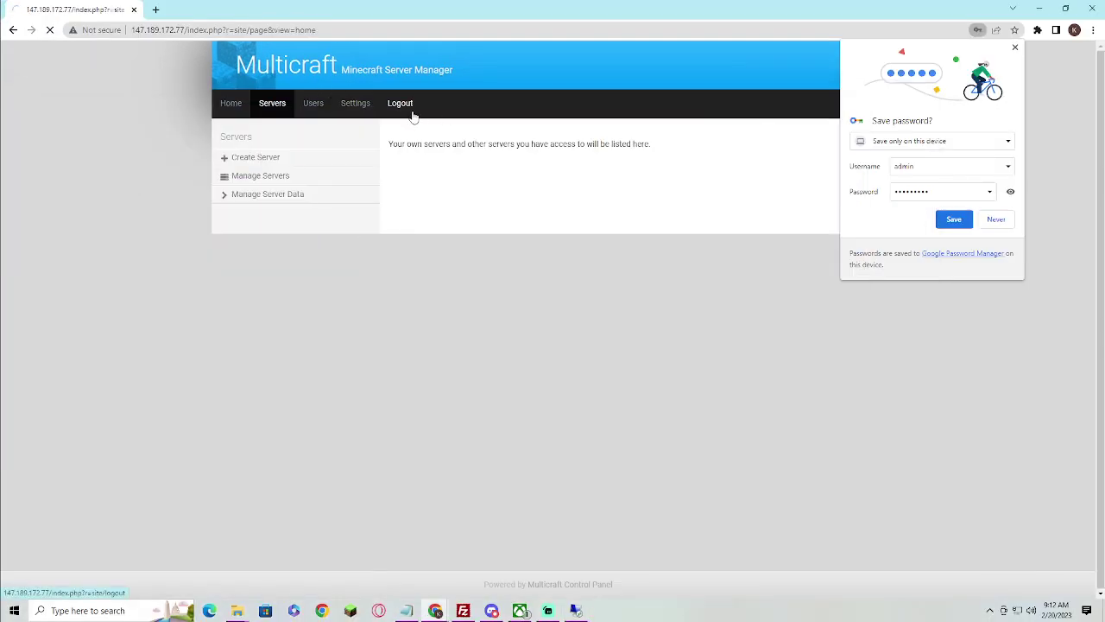
pyautogui.click(565, 176)
pyautogui.click(541, 222)
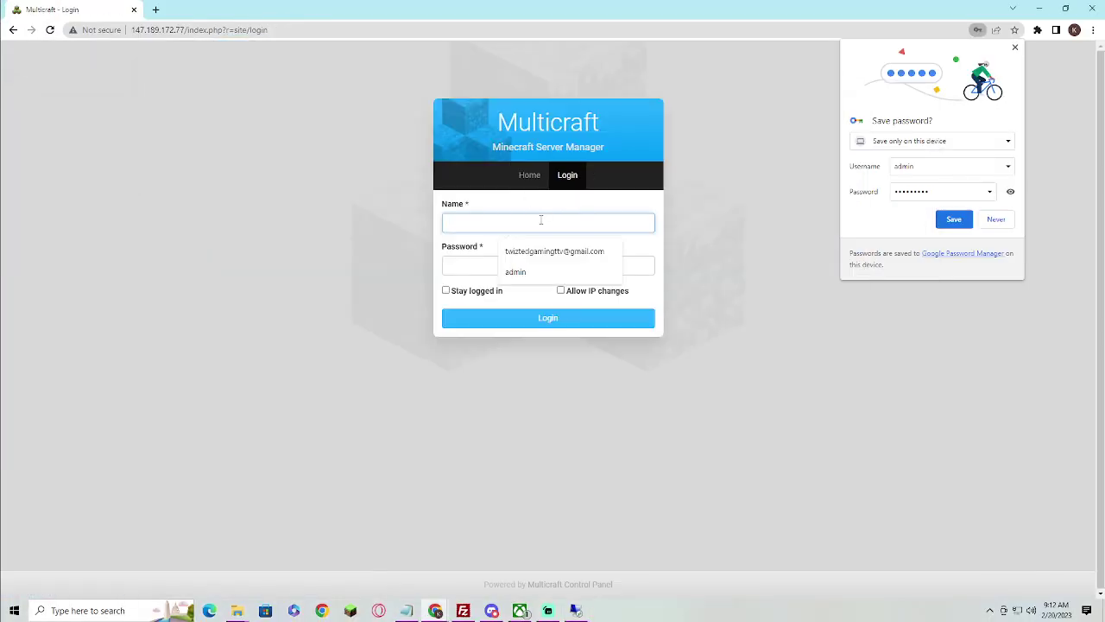
pyautogui.write('Twizzey')
pyautogui.press('Tab')
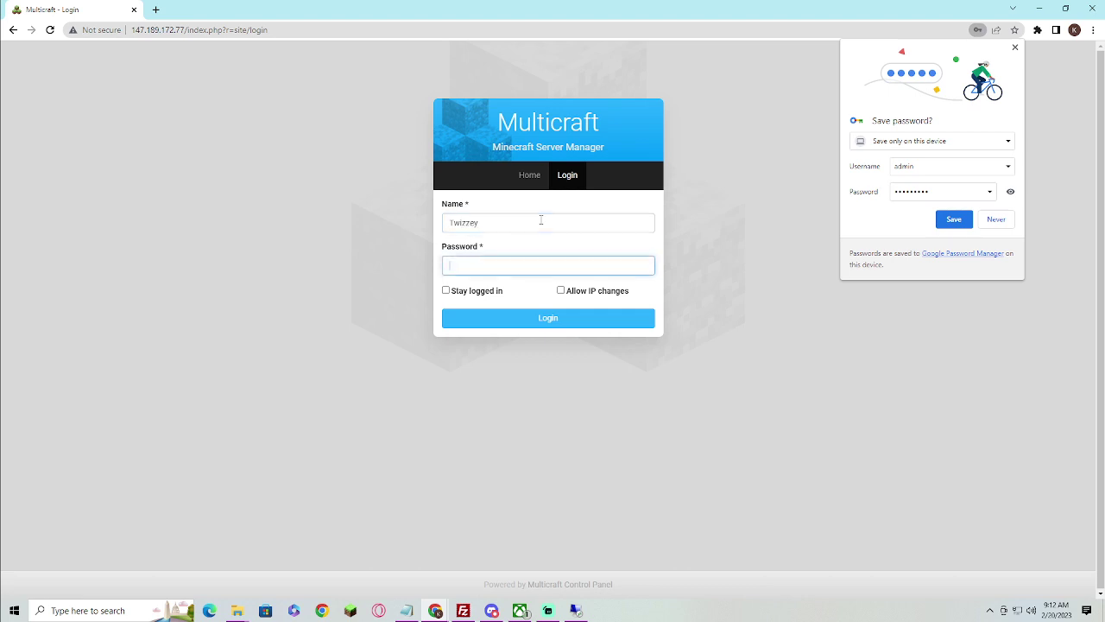
pyautogui.write('•••••••')
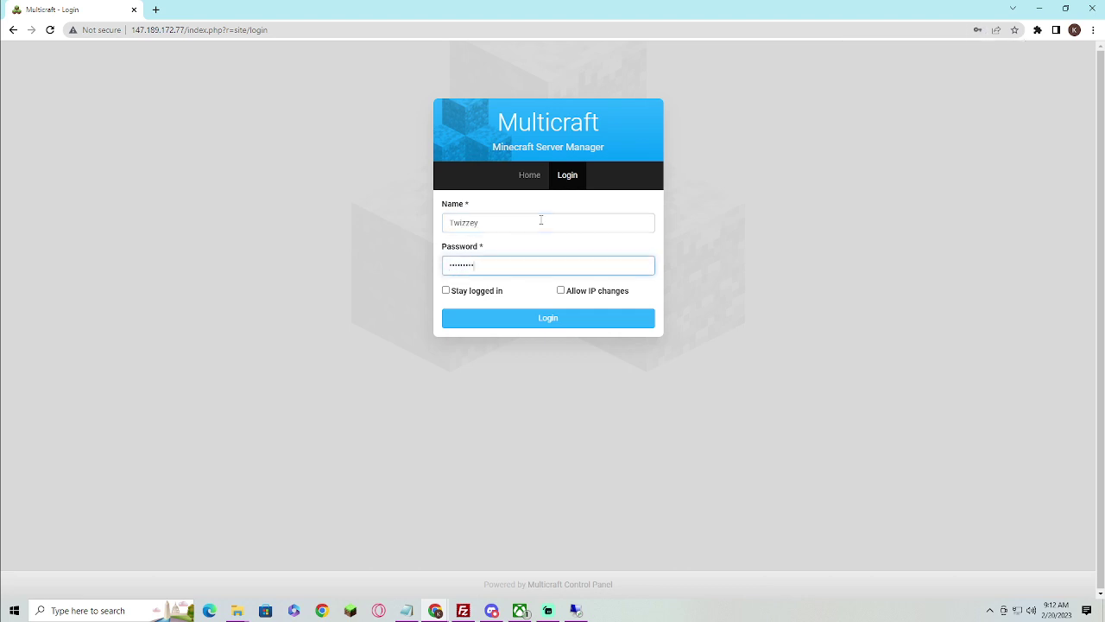
pyautogui.press('Return')
pyautogui.moveTo(476, 265); pyautogui.dragTo(393, 263)
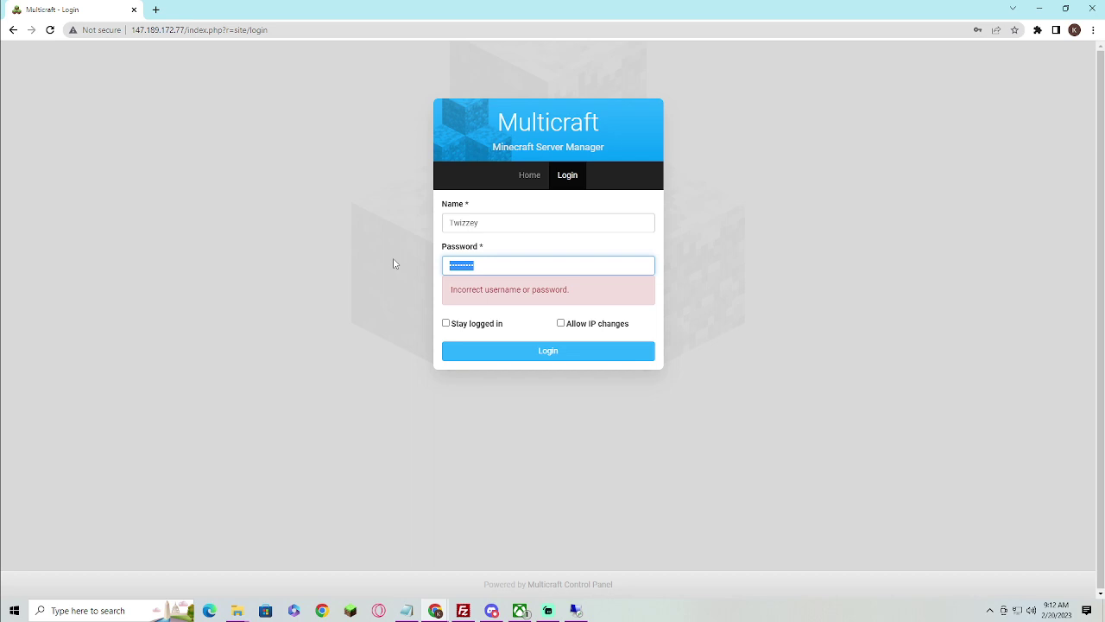
pyautogui.write('•••••••••')
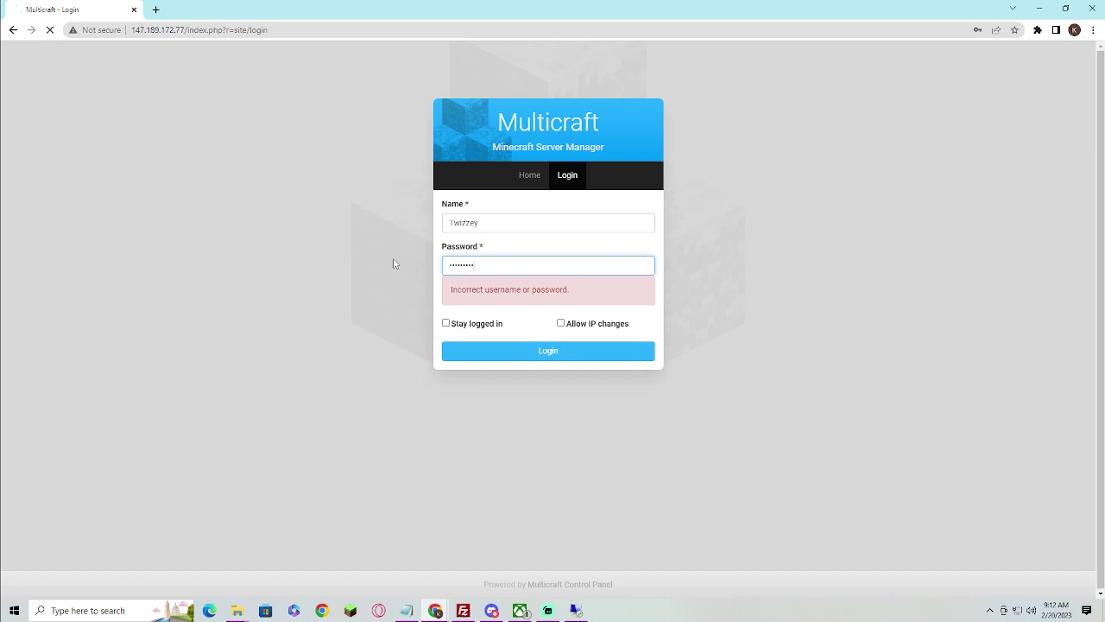
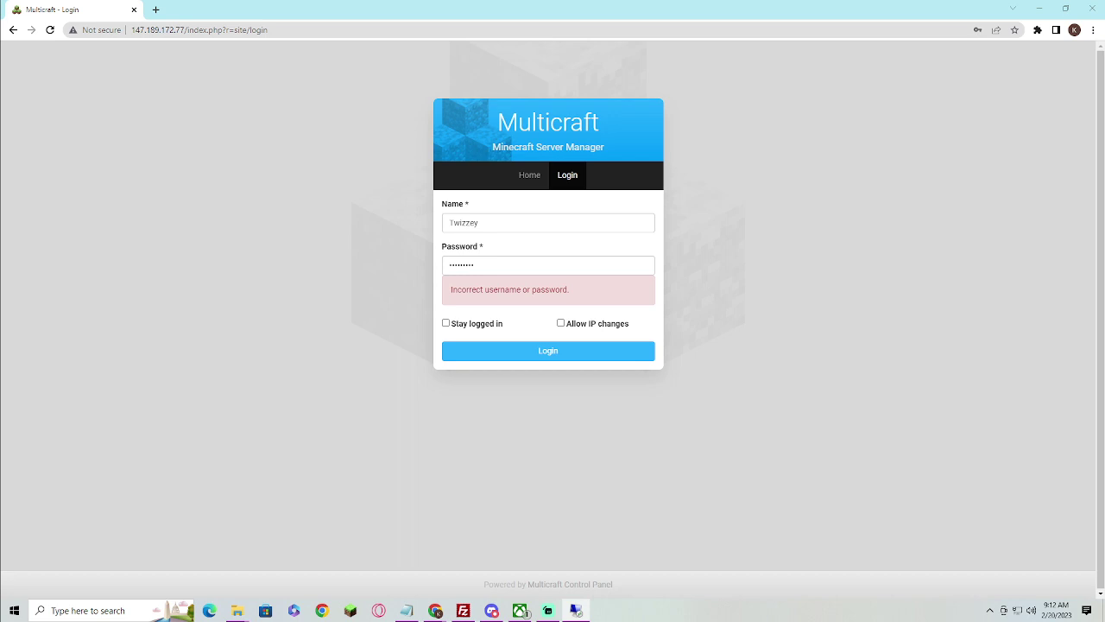
# Enable Stay logged in and Allow IP changes, then replace the old entry in the Password field with the account password
pyautogui.click(481, 324)
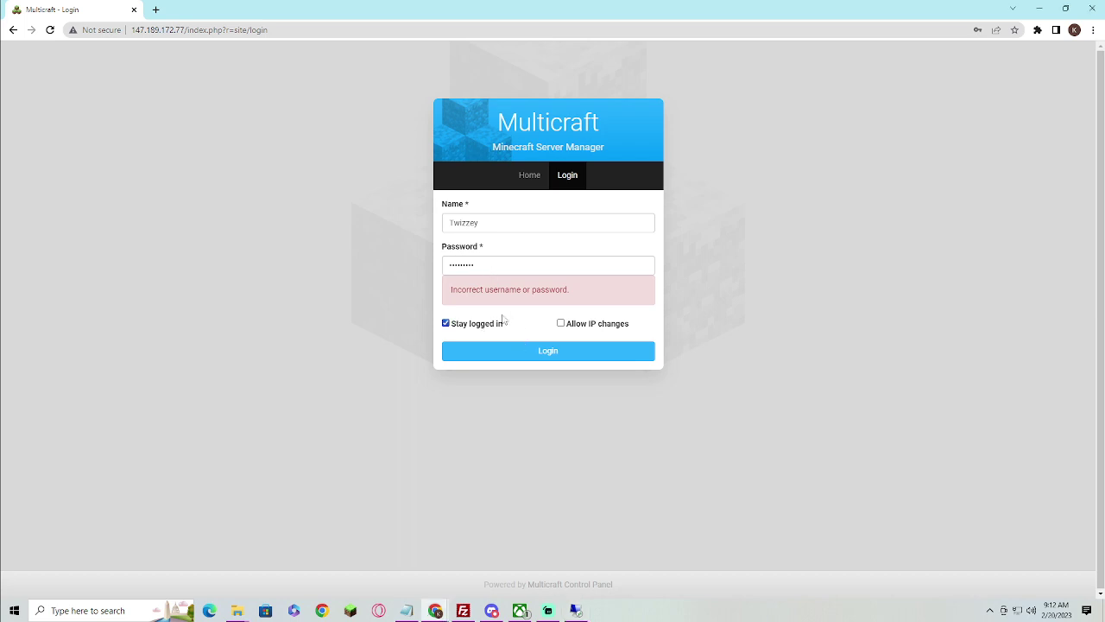
pyautogui.click(571, 323)
pyautogui.click(566, 350)
pyautogui.moveTo(510, 264); pyautogui.dragTo(235, 275)
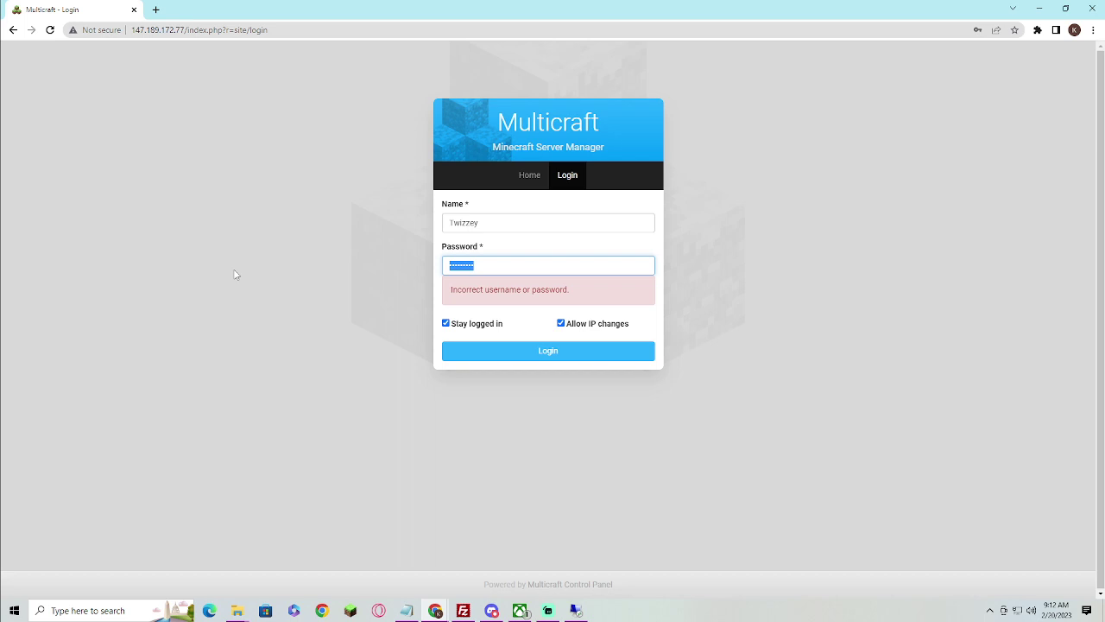
pyautogui.write('***')
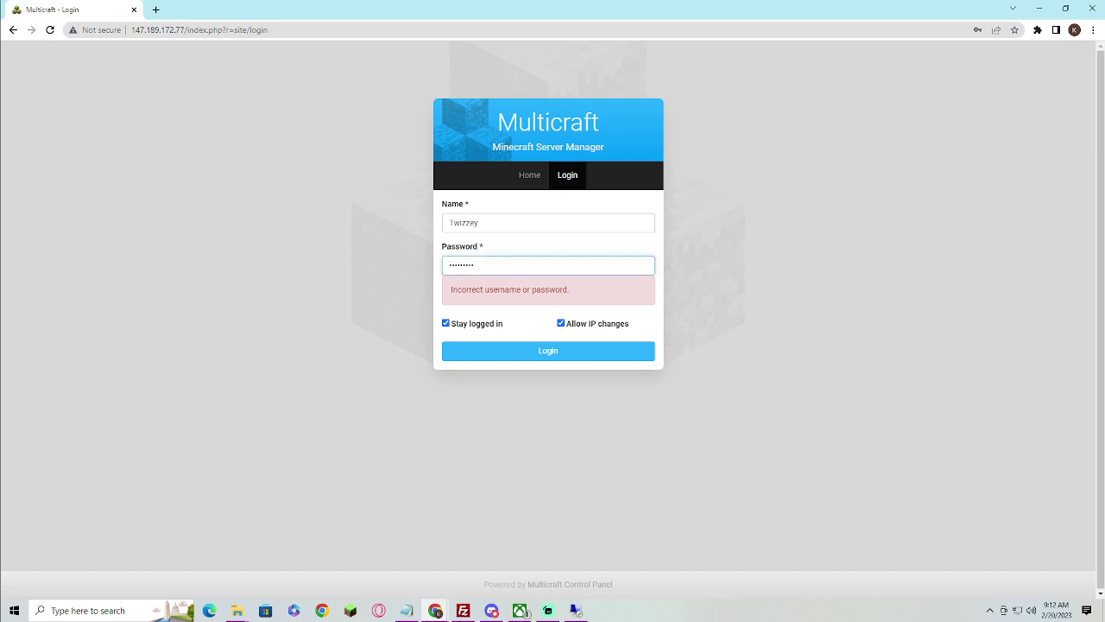
# Select the rejected entry in the Password field and re-enter the account password
pyautogui.click(576, 610)
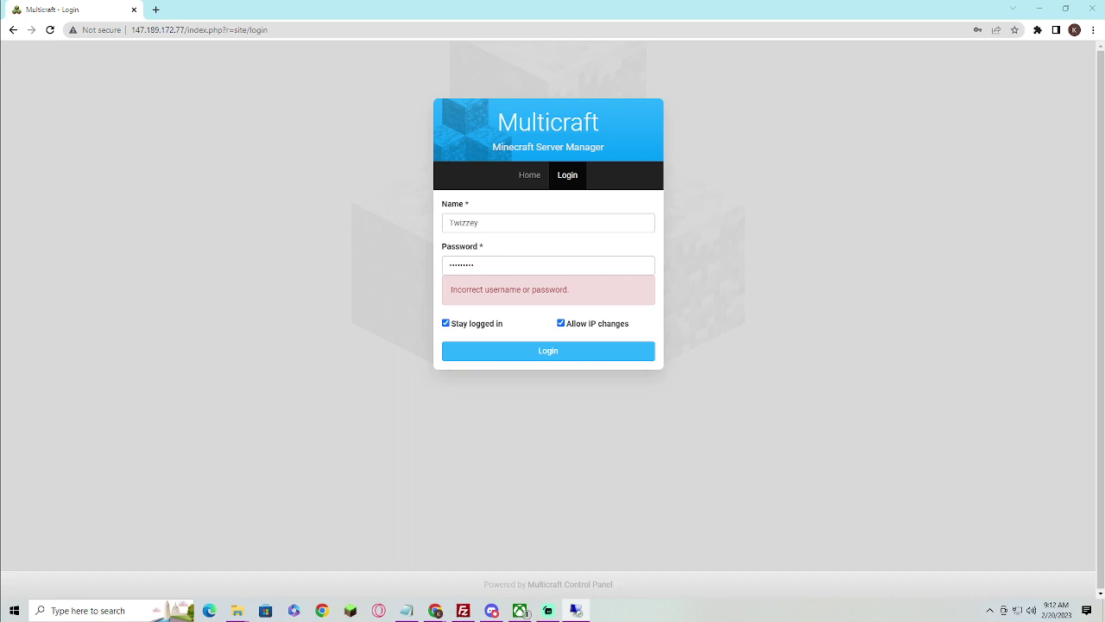
pyautogui.moveTo(490, 272); pyautogui.dragTo(254, 274)
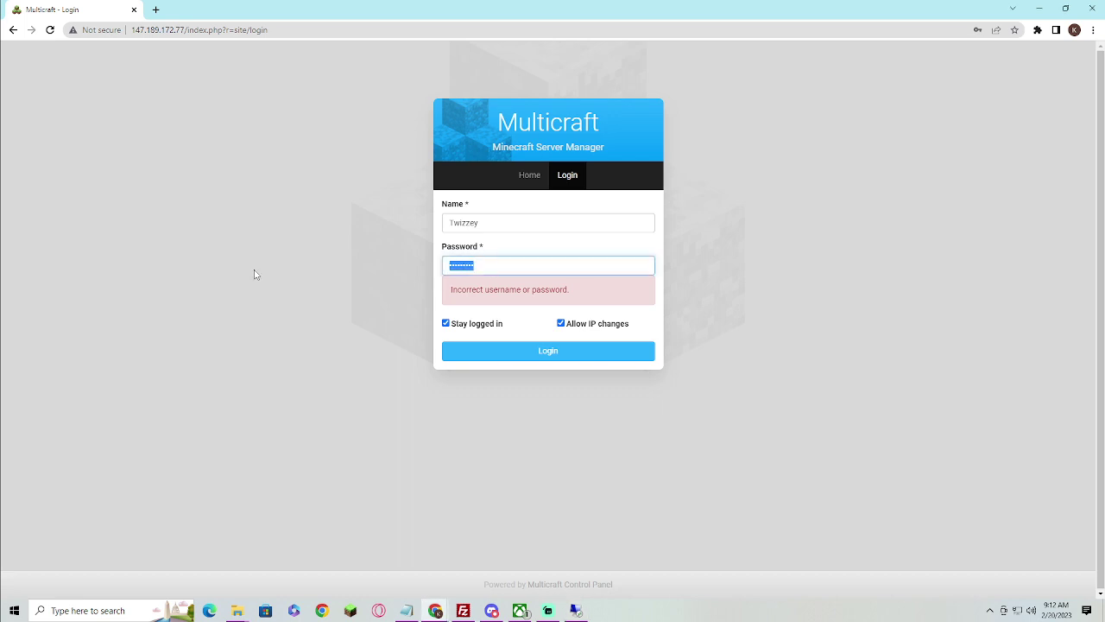
pyautogui.write('•')
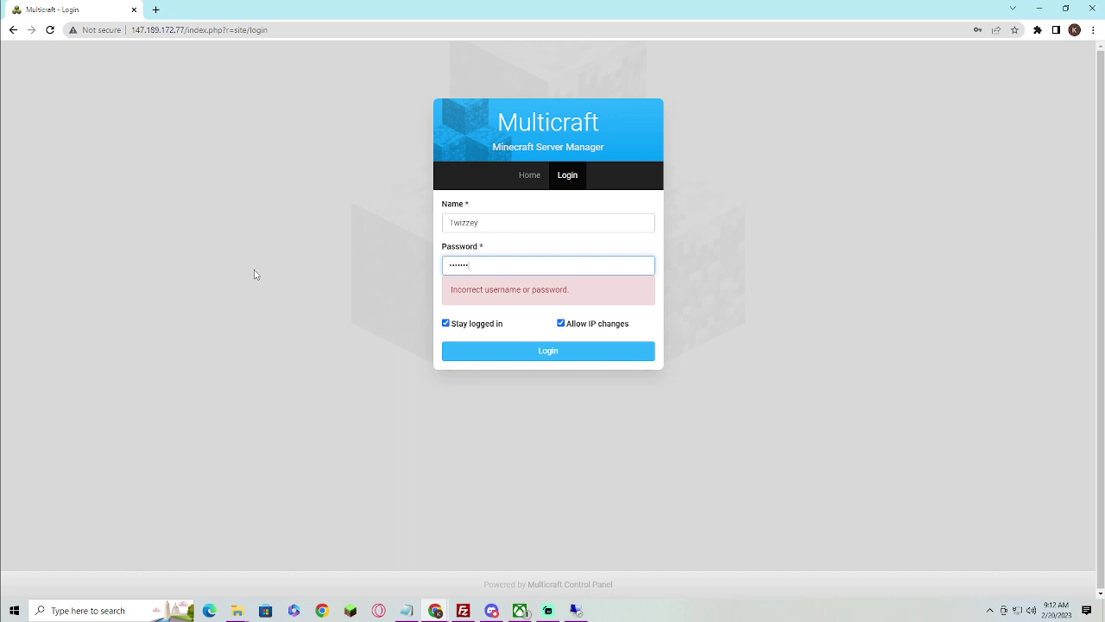
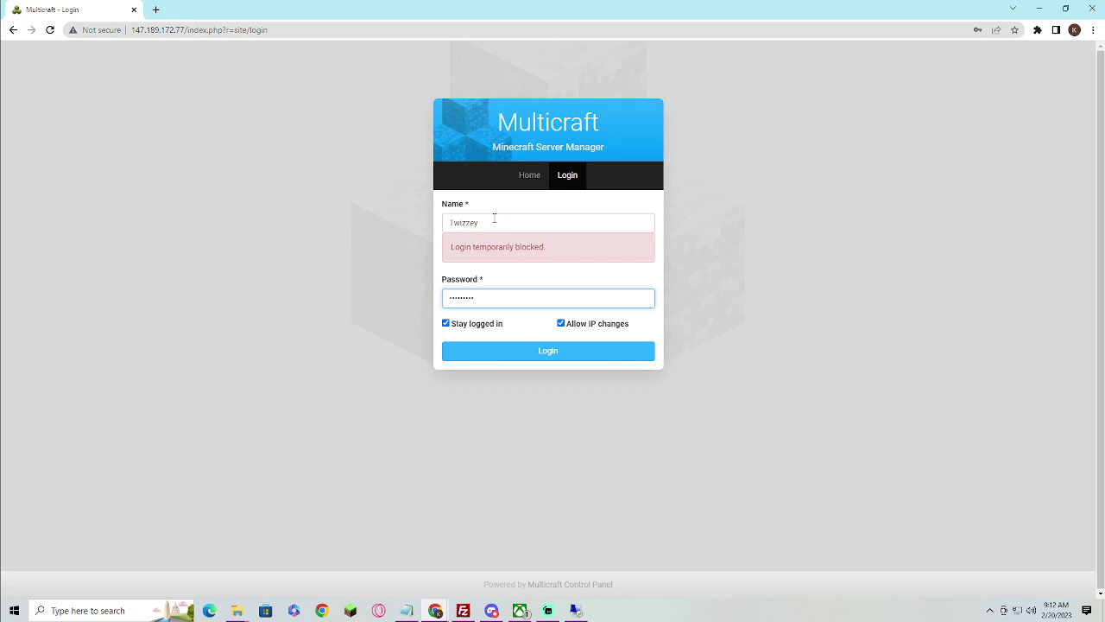
# In the Name field, delete the username's misspelled ending and retype it with the digit 1 instead of i
pyautogui.click(494, 222)
pyautogui.press('BackSpace')
pyautogui.press('BackSpace')
pyautogui.press('BackSpace')
pyautogui.press('BackSpace')
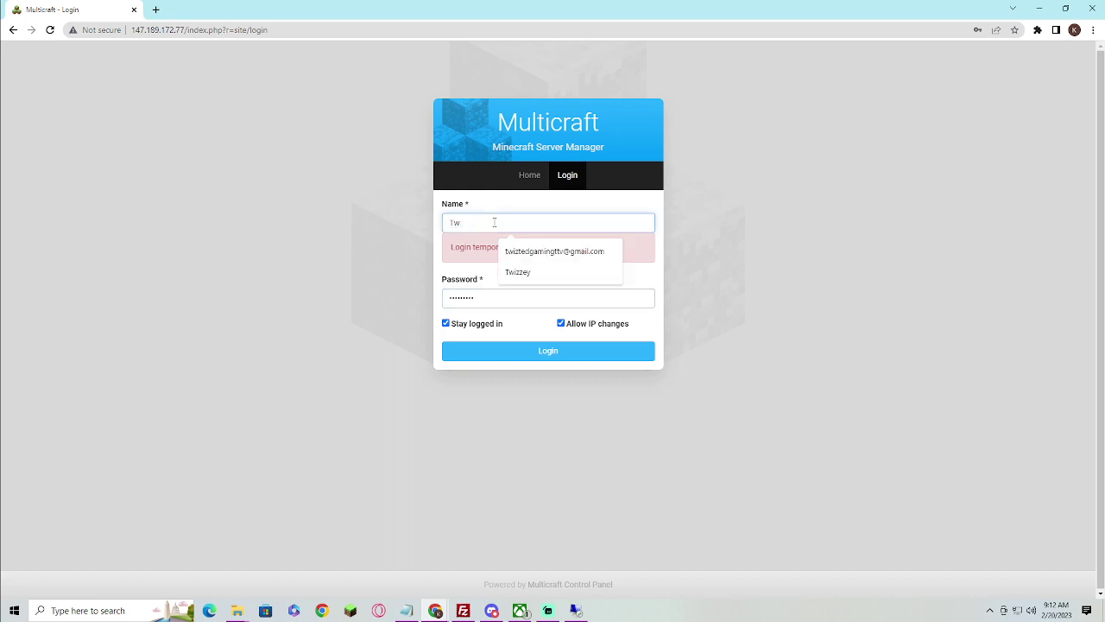
pyautogui.write('1zzey')
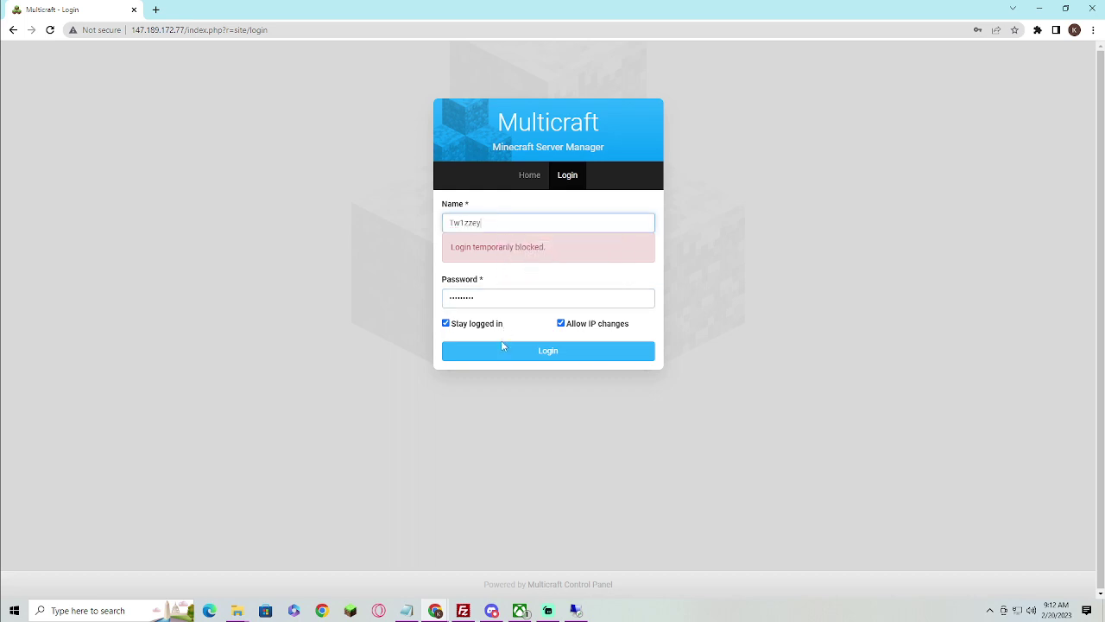
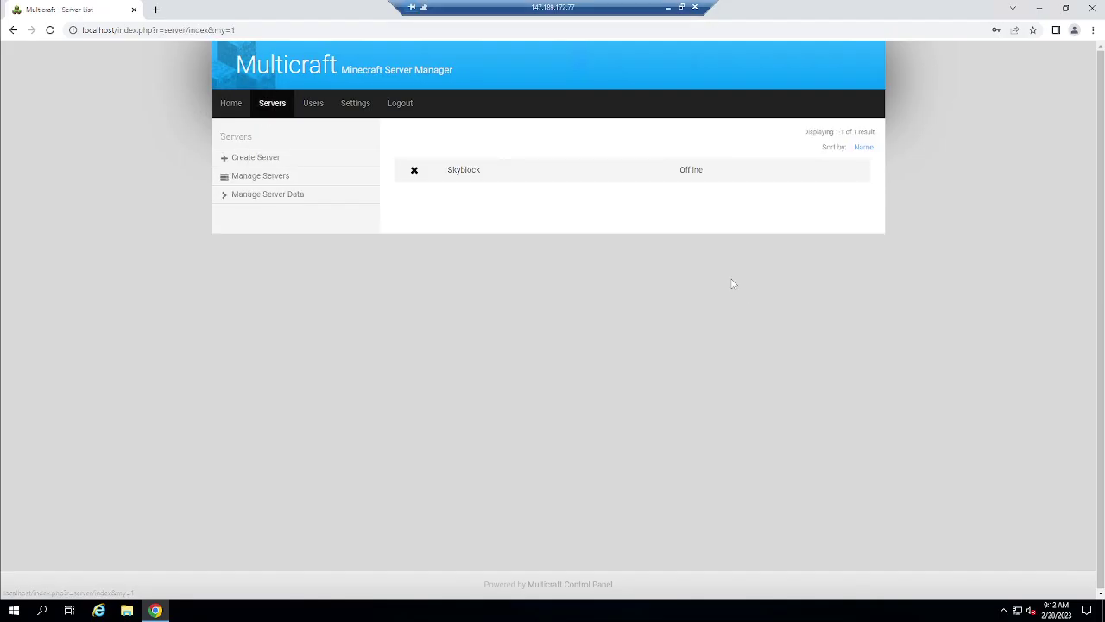
# Open the Skyblock server's console and drag the Minecraft Launcher window aside
pyautogui.click(497, 177)
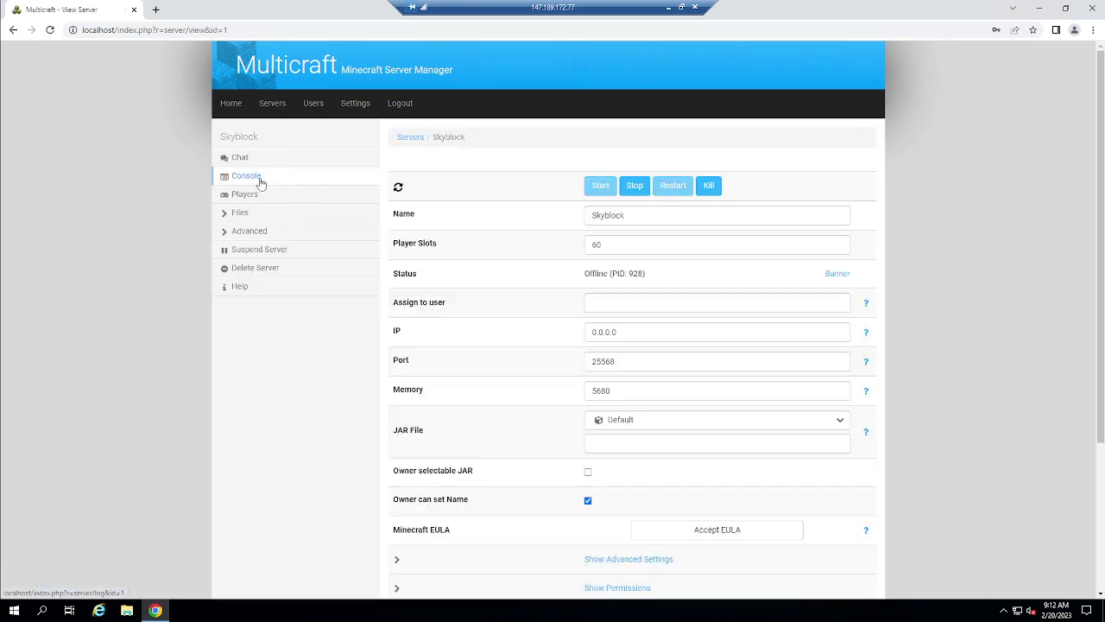
pyautogui.click(257, 177)
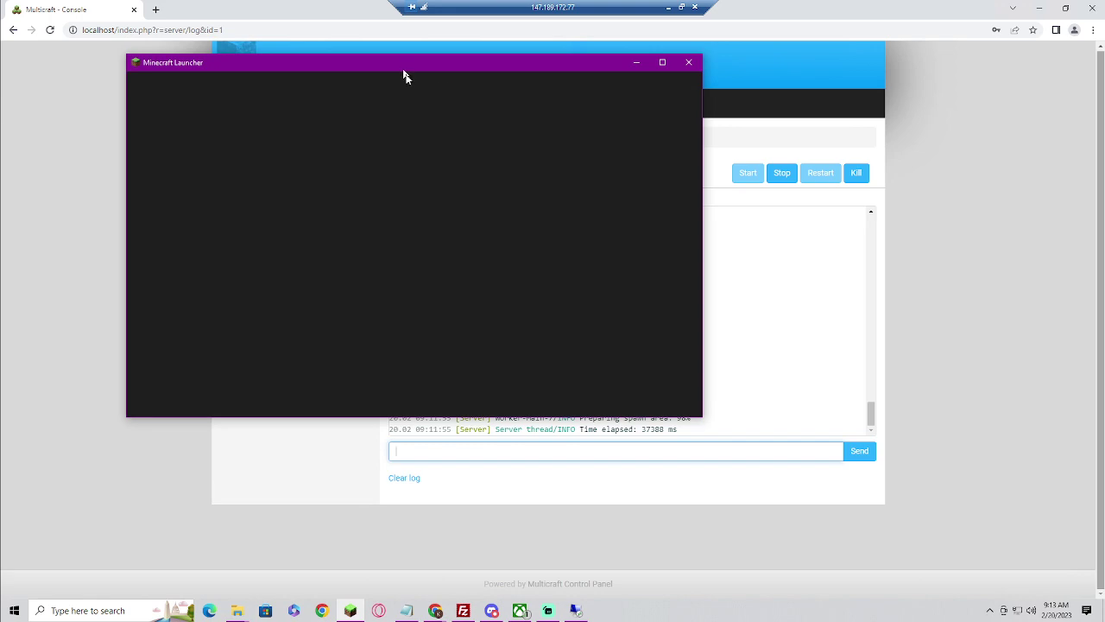
pyautogui.moveTo(404, 76); pyautogui.dragTo(9, 142)
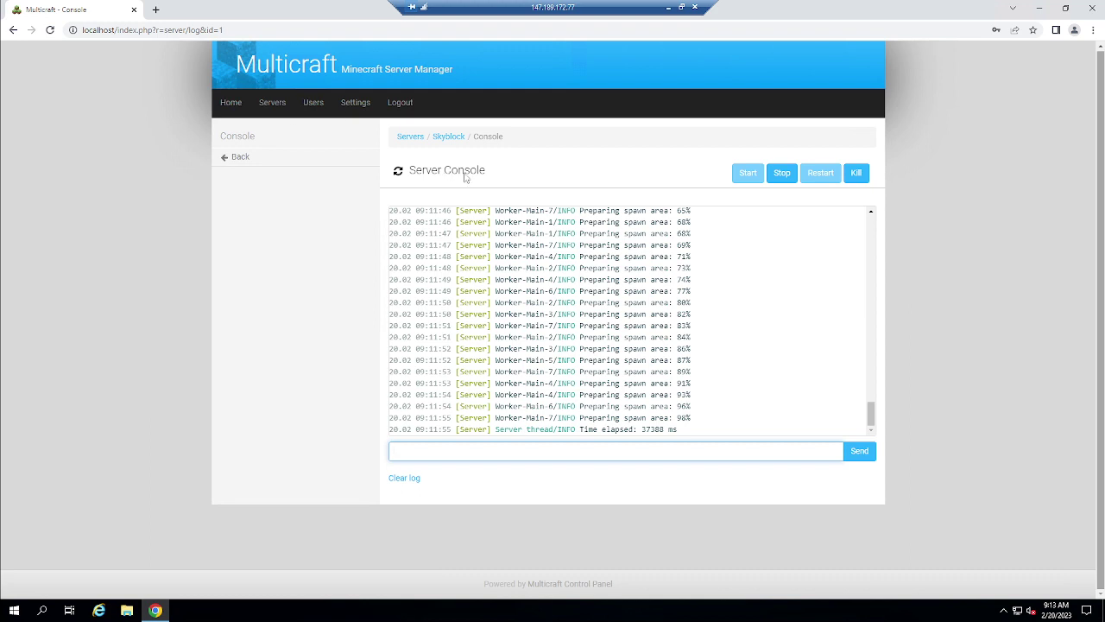
# Look over the Skyblock console log, then go back to the overview showing port 25568
pyautogui.click(399, 177)
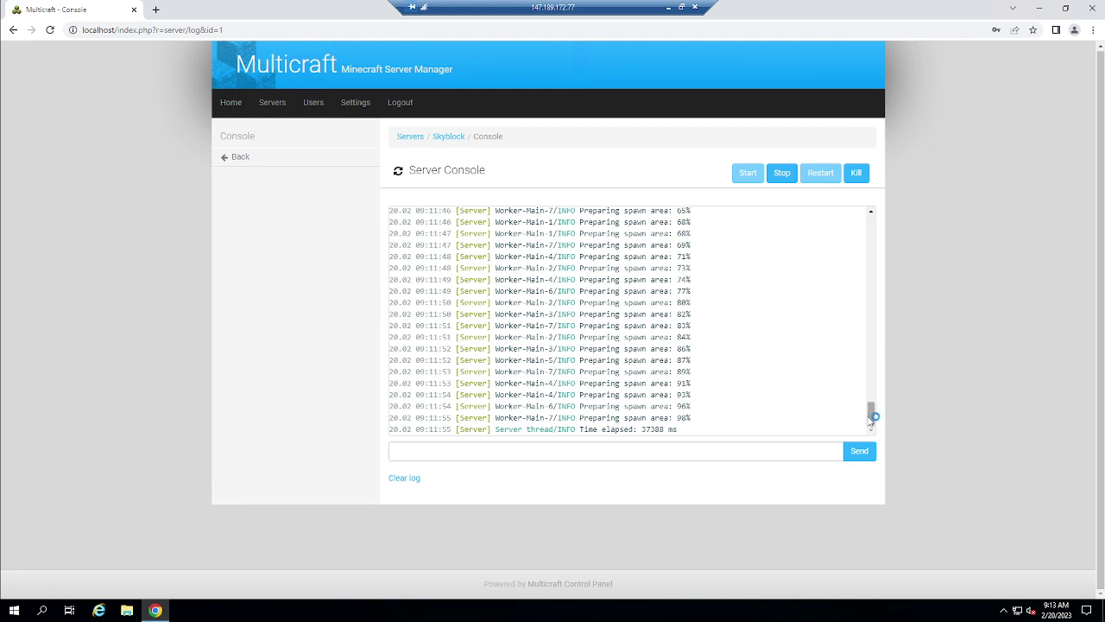
pyautogui.moveTo(873, 417)
pyautogui.mouseDown()
pyautogui.moveTo(872, 374)
pyautogui.moveTo(871, 419)
pyautogui.mouseUp()
pyautogui.click(272, 161)
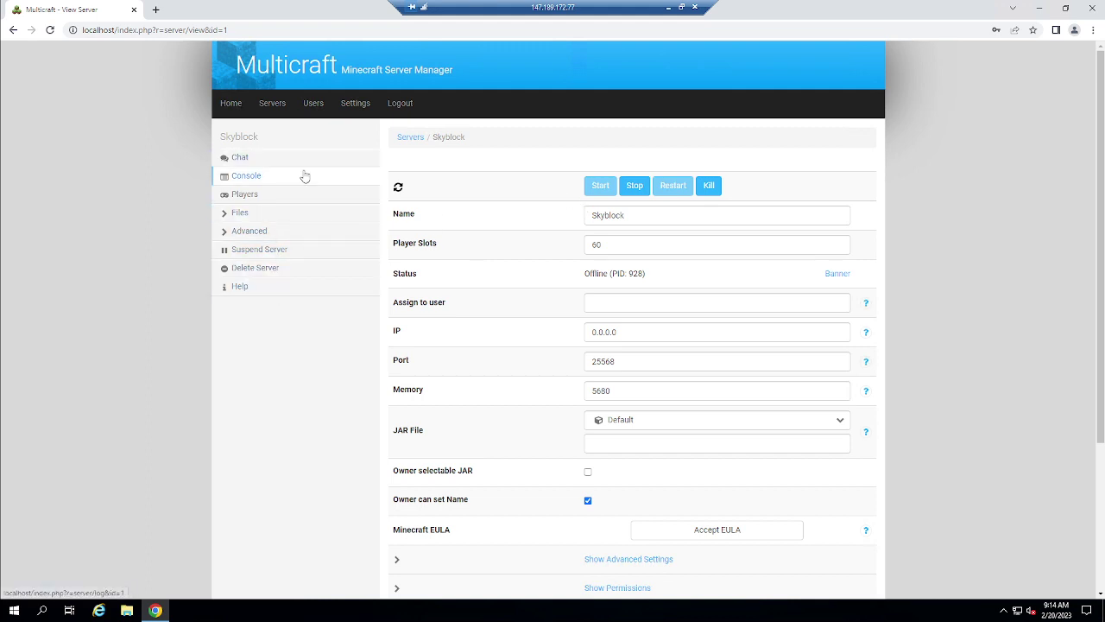
# Log into FTP File Access with the saved password, then minimize the remote desktop
pyautogui.click(271, 230)
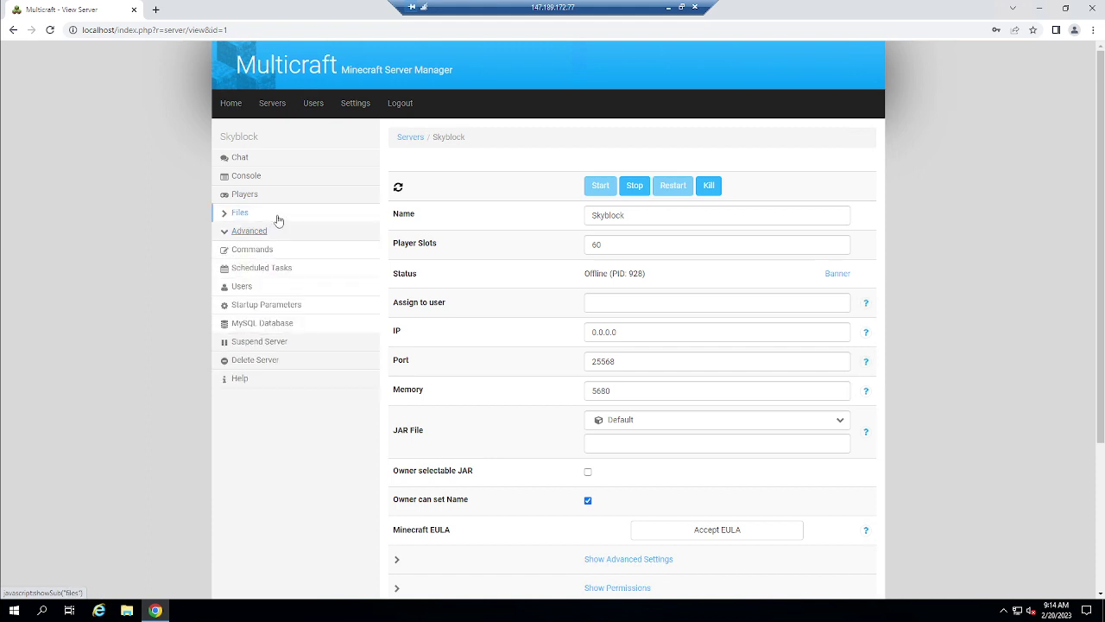
pyautogui.click(279, 219)
pyautogui.click(276, 252)
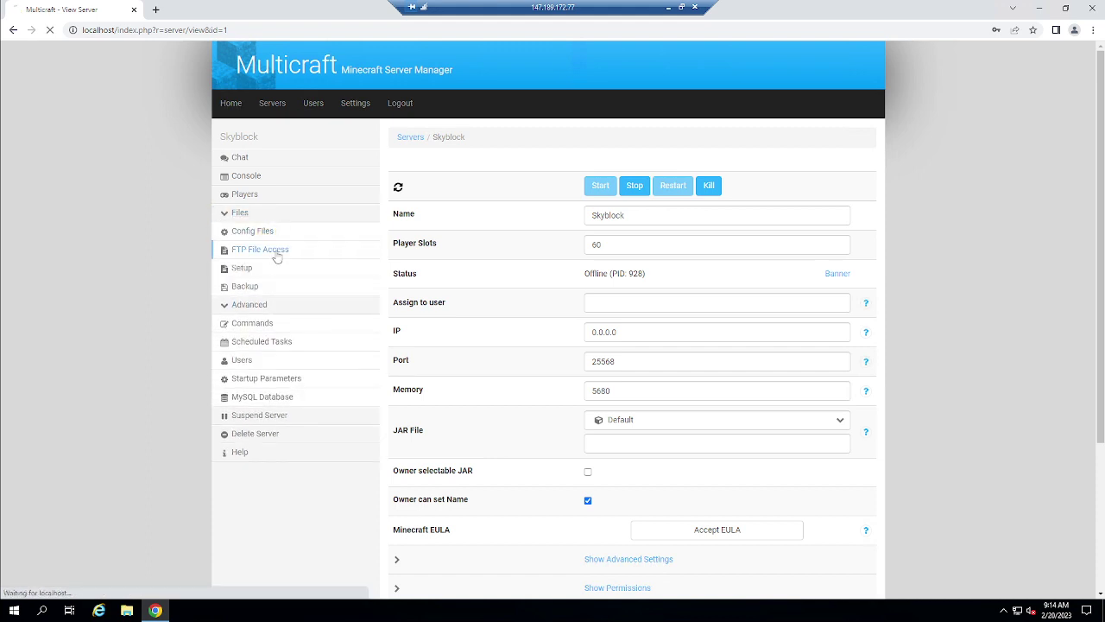
pyautogui.click(682, 260)
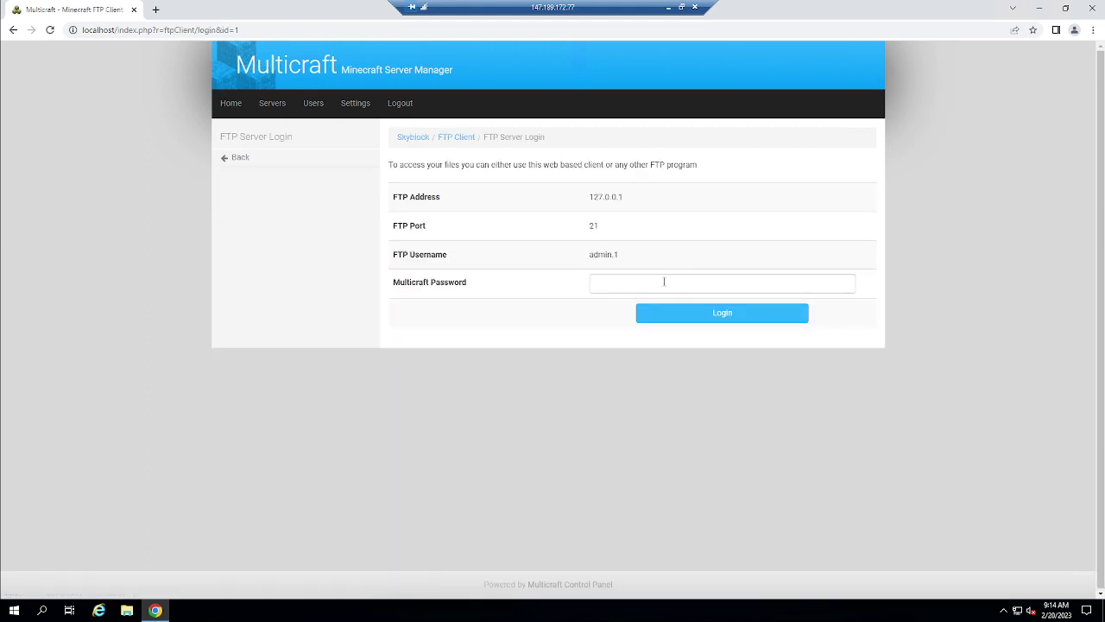
pyautogui.click(664, 282)
pyautogui.click(693, 318)
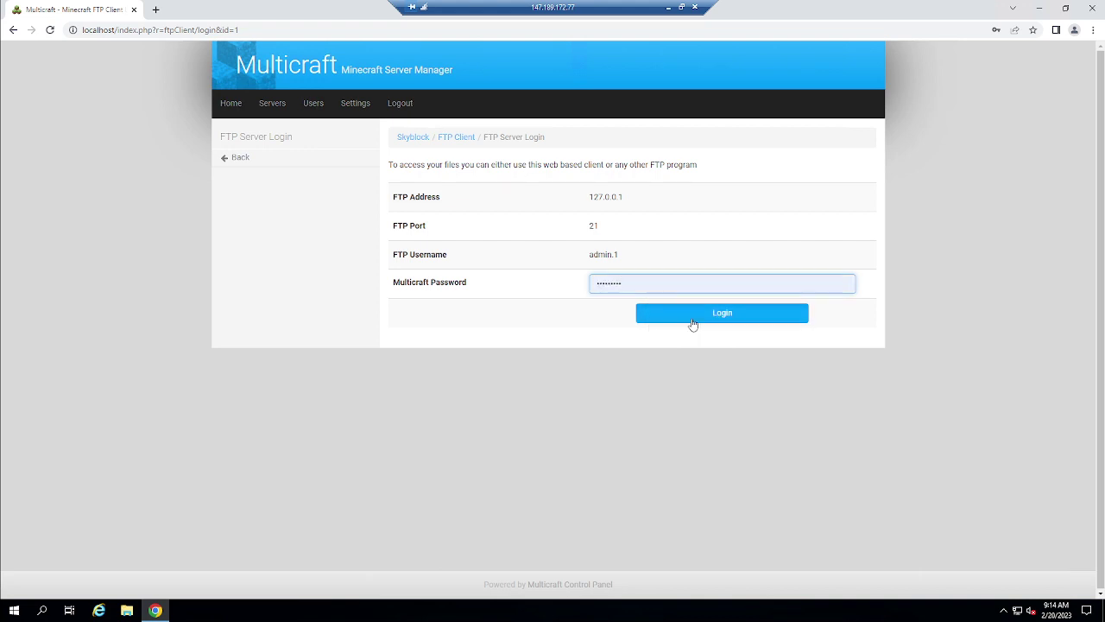
pyautogui.click(693, 321)
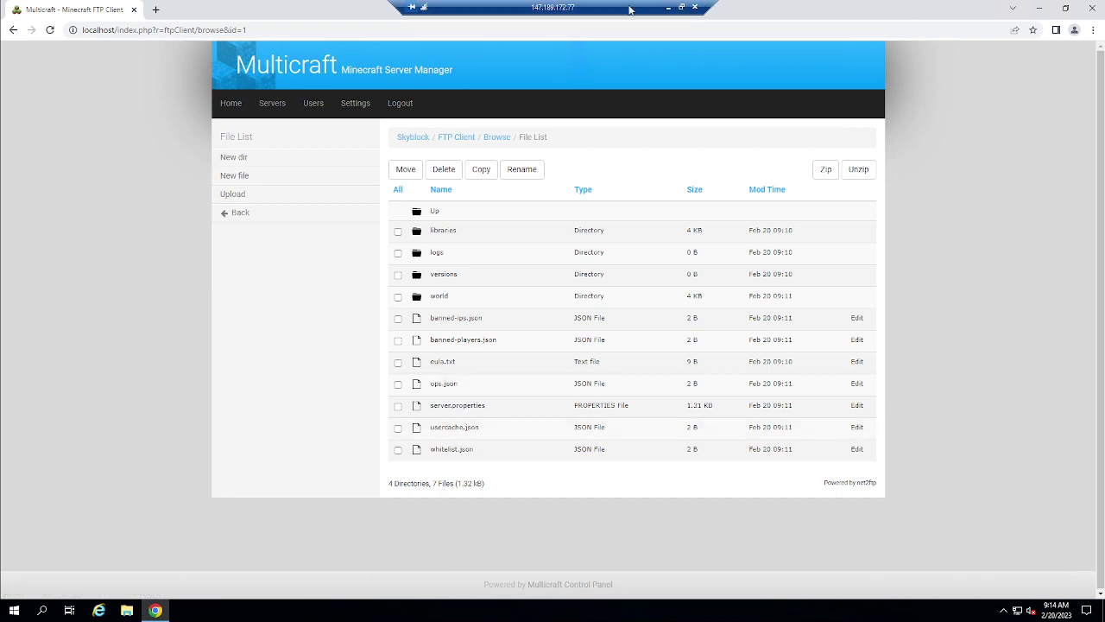
pyautogui.click(669, 7)
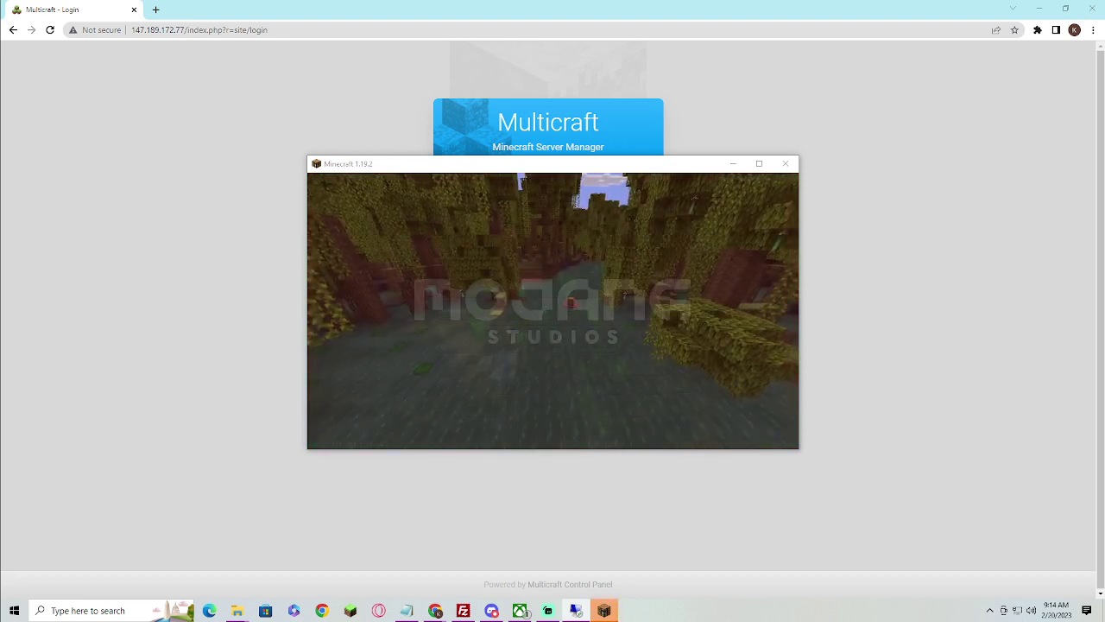
# In the maximized Multiplayer screen, add a server with address 147.189.172.77:25568
pyautogui.click(552, 333)
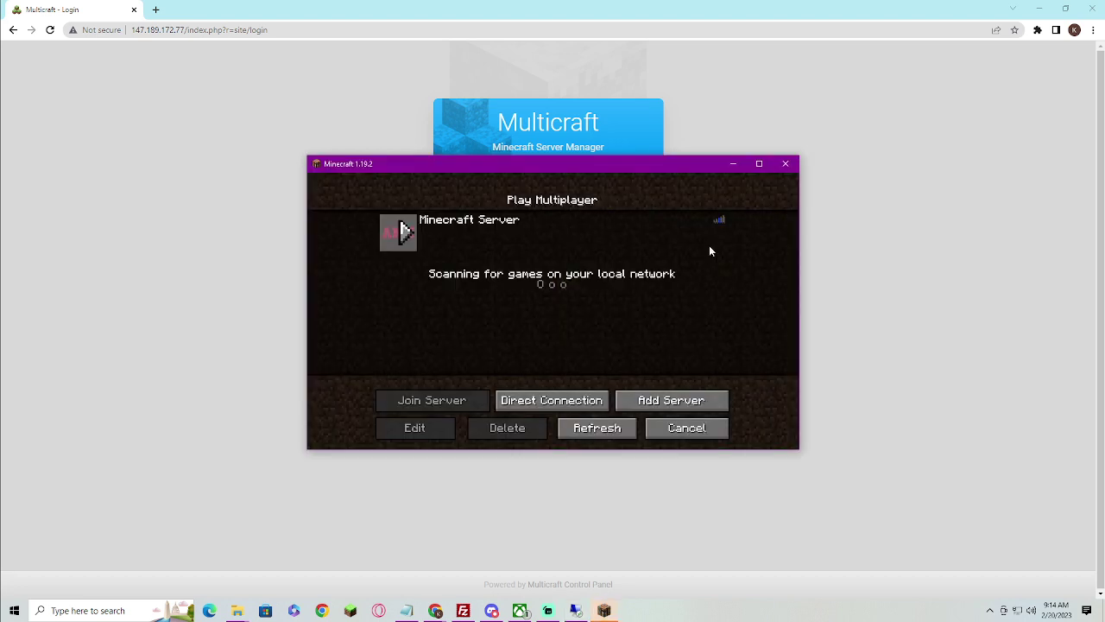
pyautogui.click(758, 164)
pyautogui.click(682, 523)
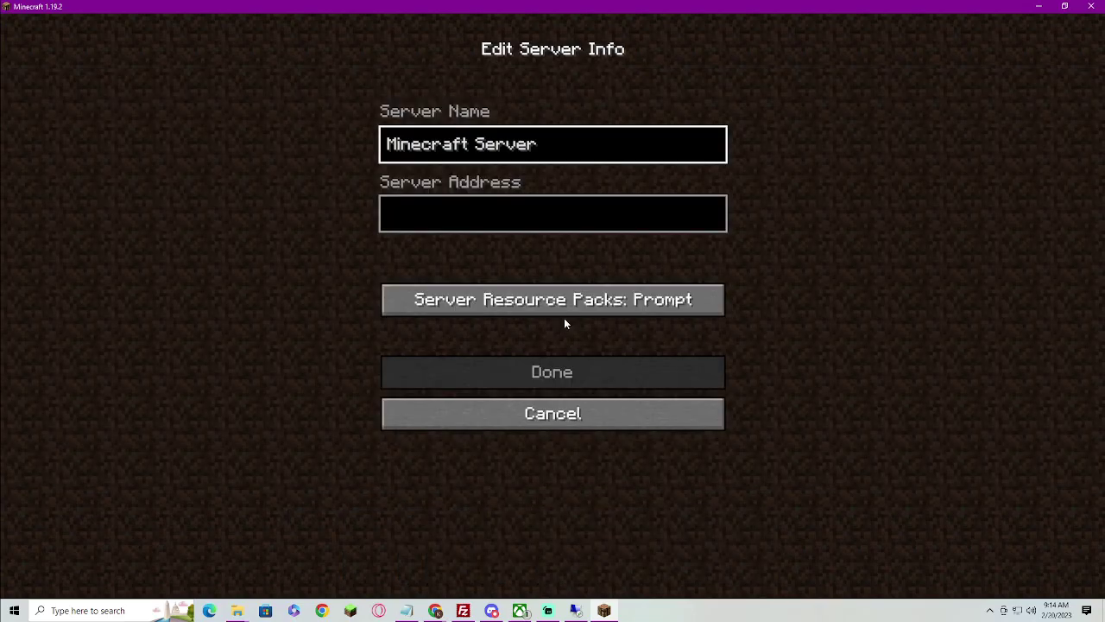
pyautogui.click(534, 224)
pyautogui.write('147')
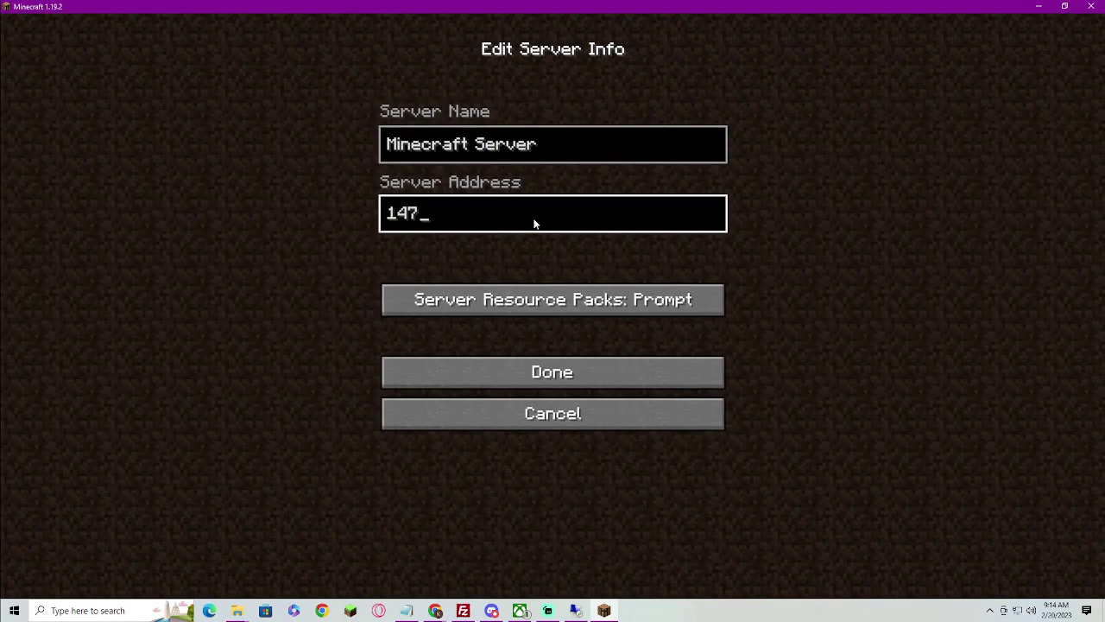
pyautogui.write('.189')
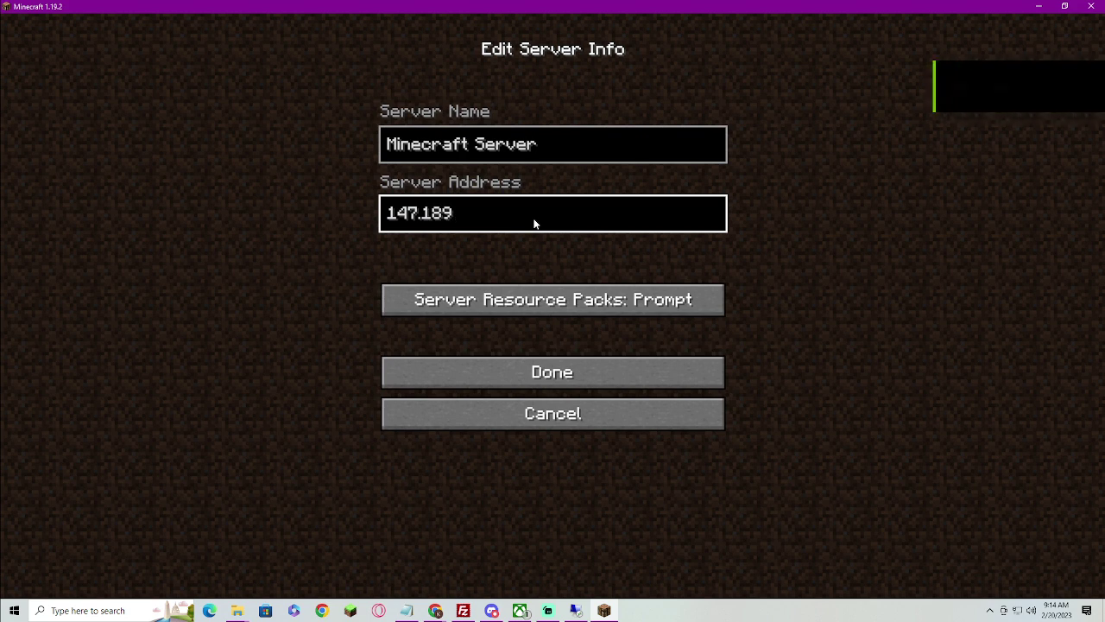
pyautogui.write('.17')
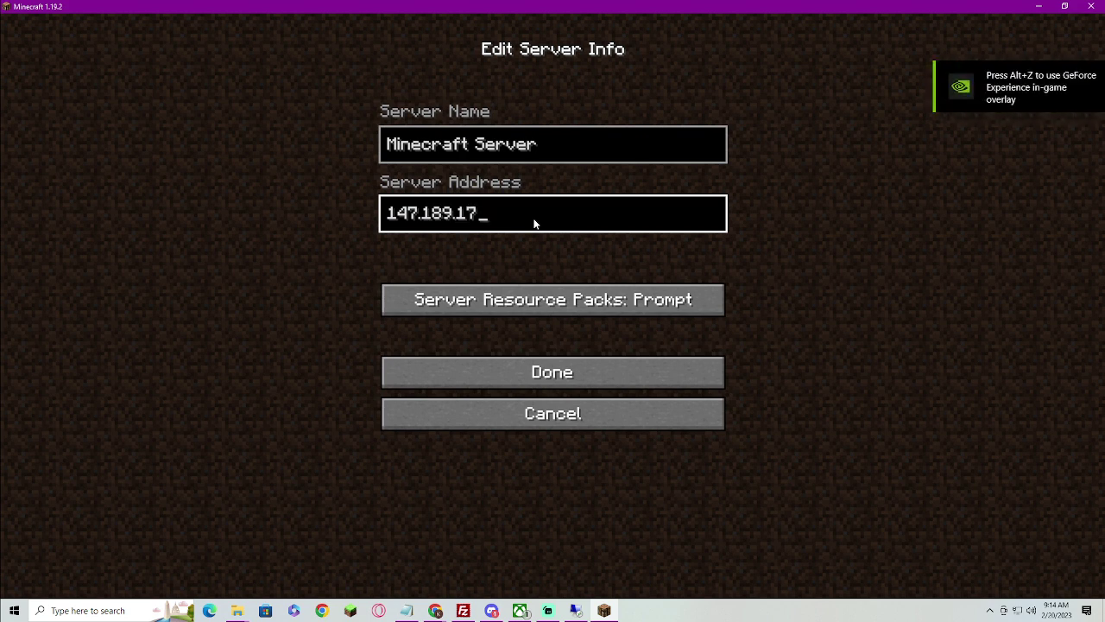
pyautogui.write('2.77:')
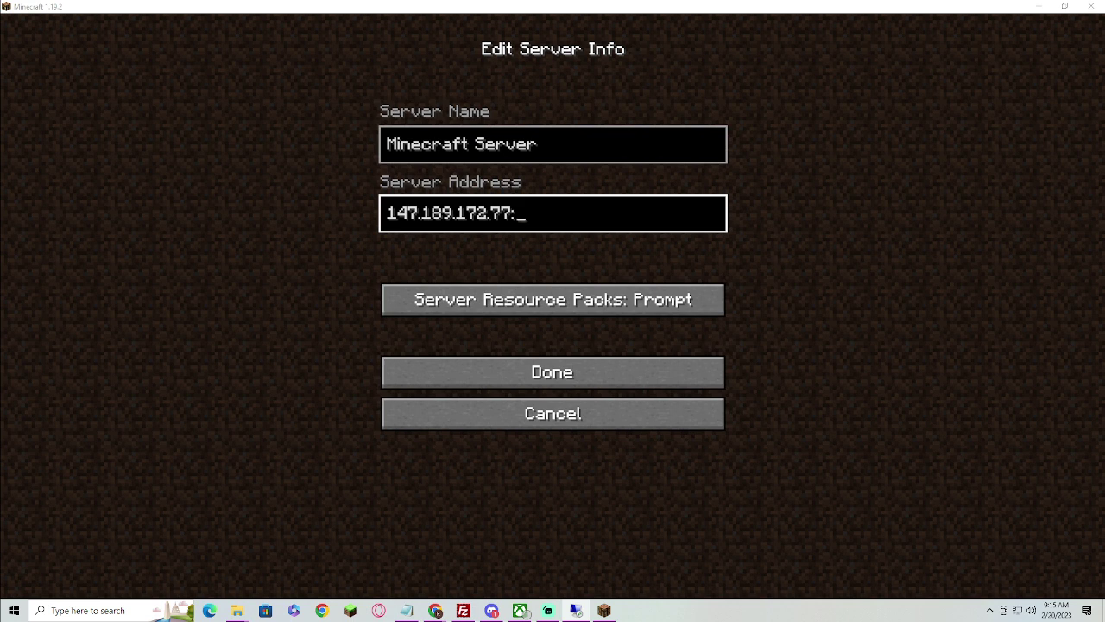
pyautogui.click(643, 225)
pyautogui.write('2')
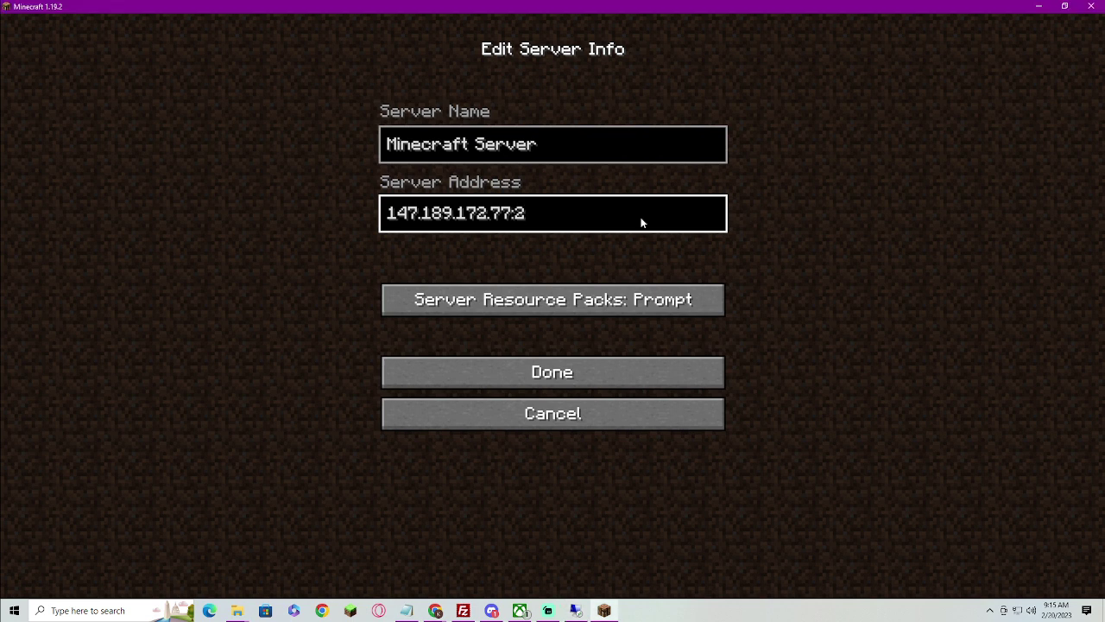
pyautogui.write('5586')
pyautogui.press('BackSpace')
pyautogui.press('BackSpace')
pyautogui.write('68')
# Save the entry, refresh the list and select the new Minecraft Server
pyautogui.click(577, 373)
pyautogui.click(636, 568)
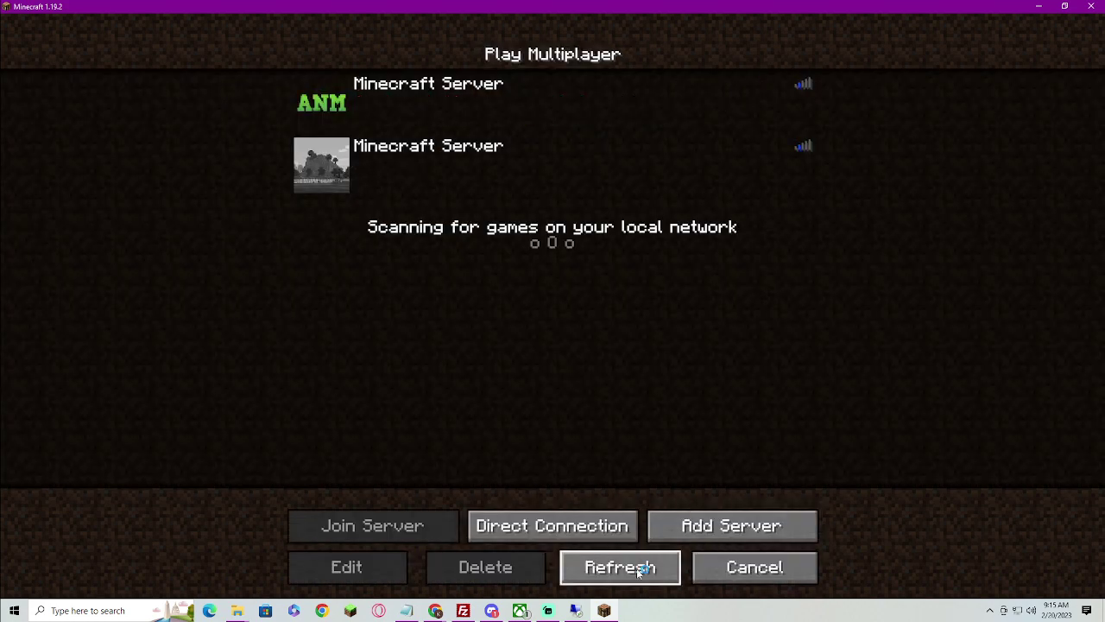
pyautogui.click(491, 173)
pyautogui.moveTo(805, 147)
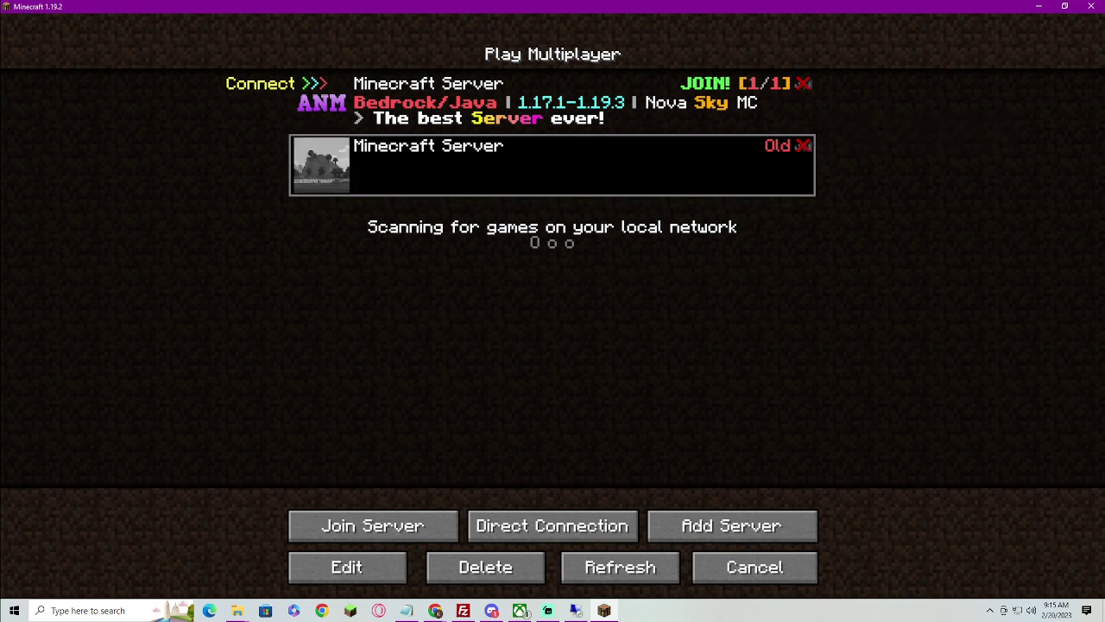
# Switch from Minecraft to the remote Skyblock console and launch Minecraft 1.19.3
pyautogui.click(575, 611)
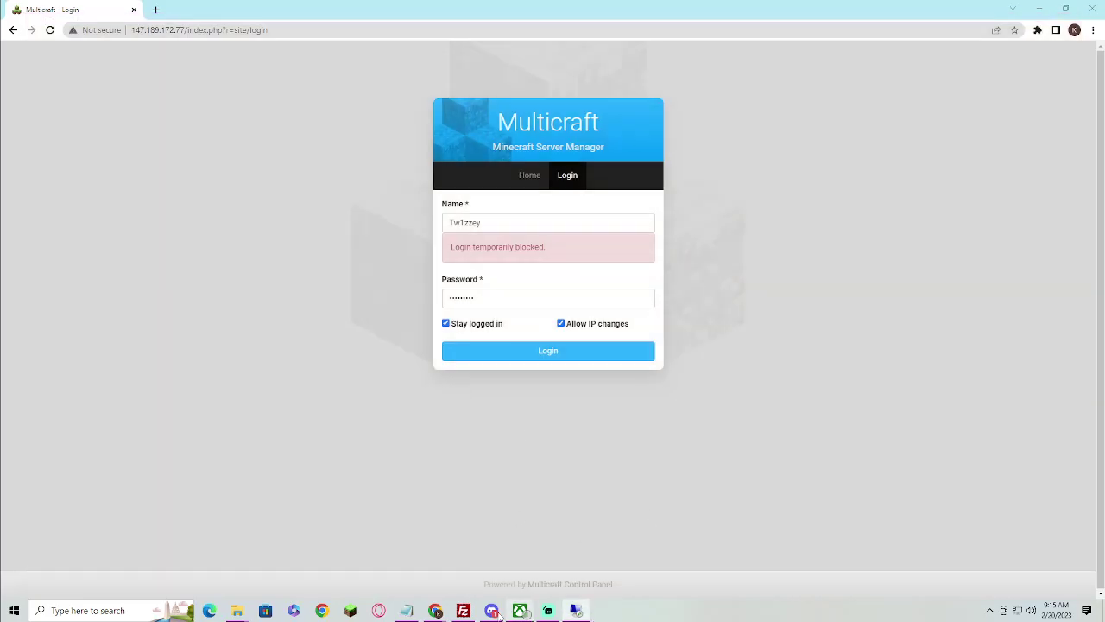
pyautogui.click(351, 610)
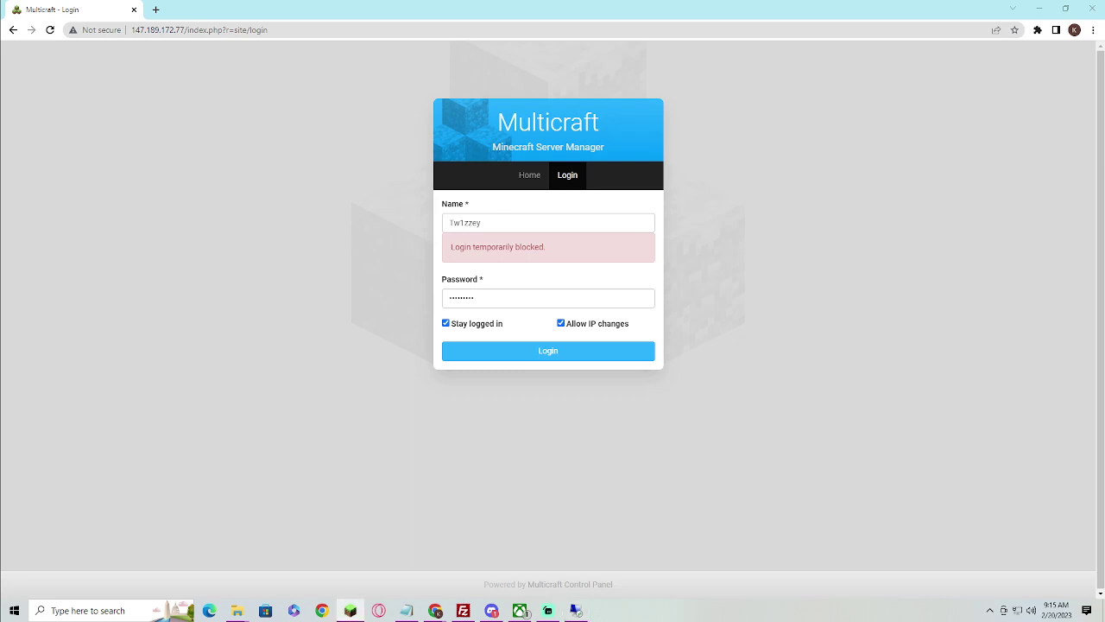
pyautogui.hotkey('alt', 'Tab')
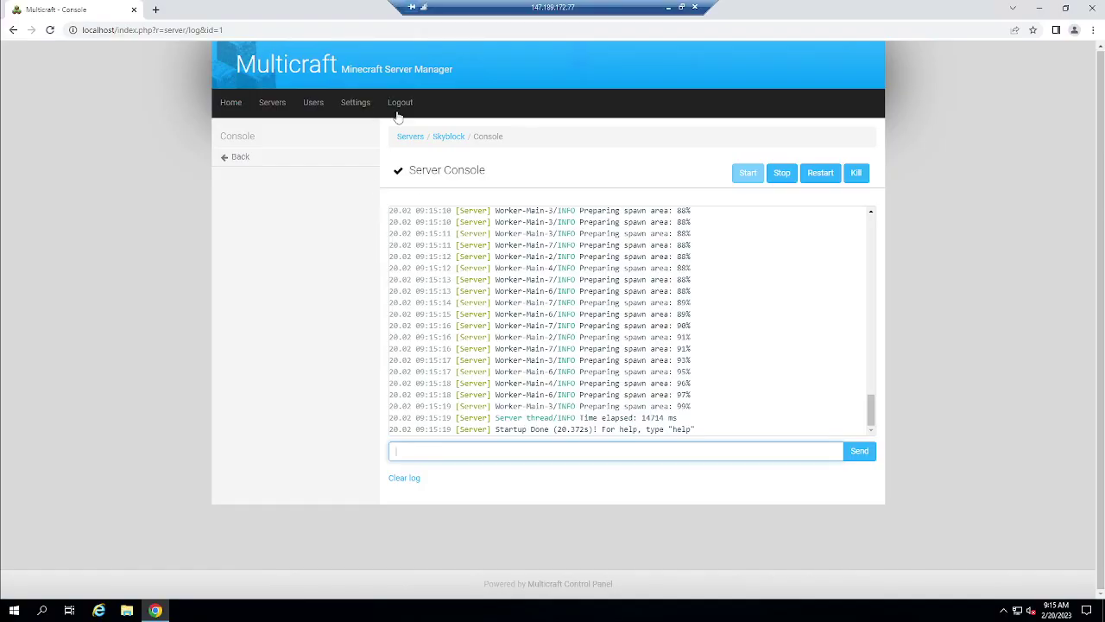
pyautogui.click(401, 180)
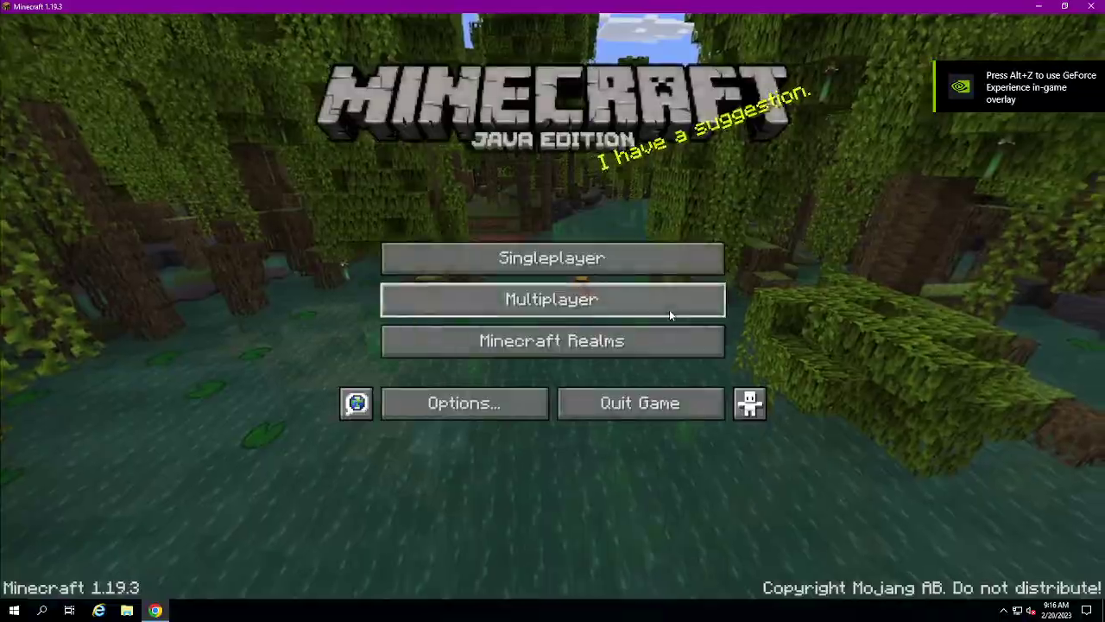
# Join the Minecraft Server entry and walk over the terracotta hills into the valley
pyautogui.click(669, 309)
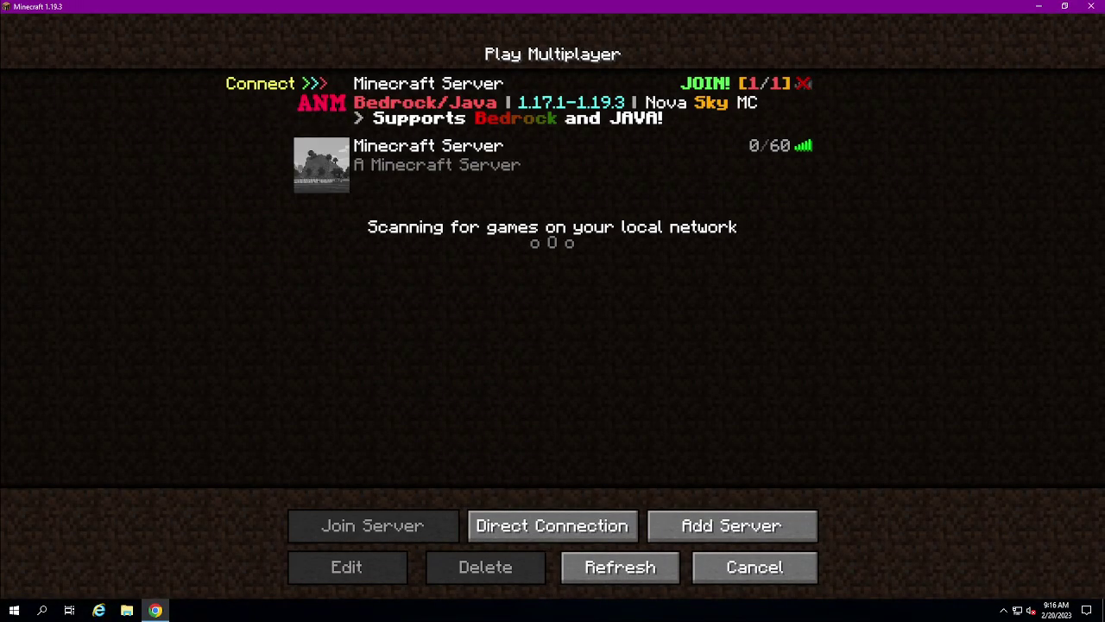
pyautogui.click(529, 176)
pyautogui.click(445, 534)
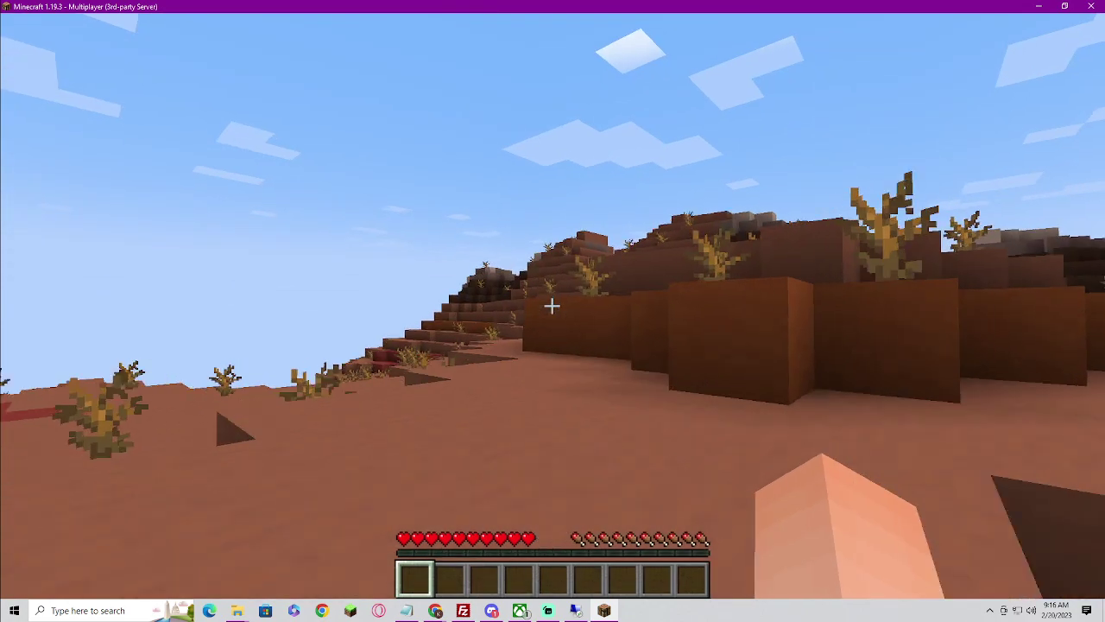
pyautogui.press('w')
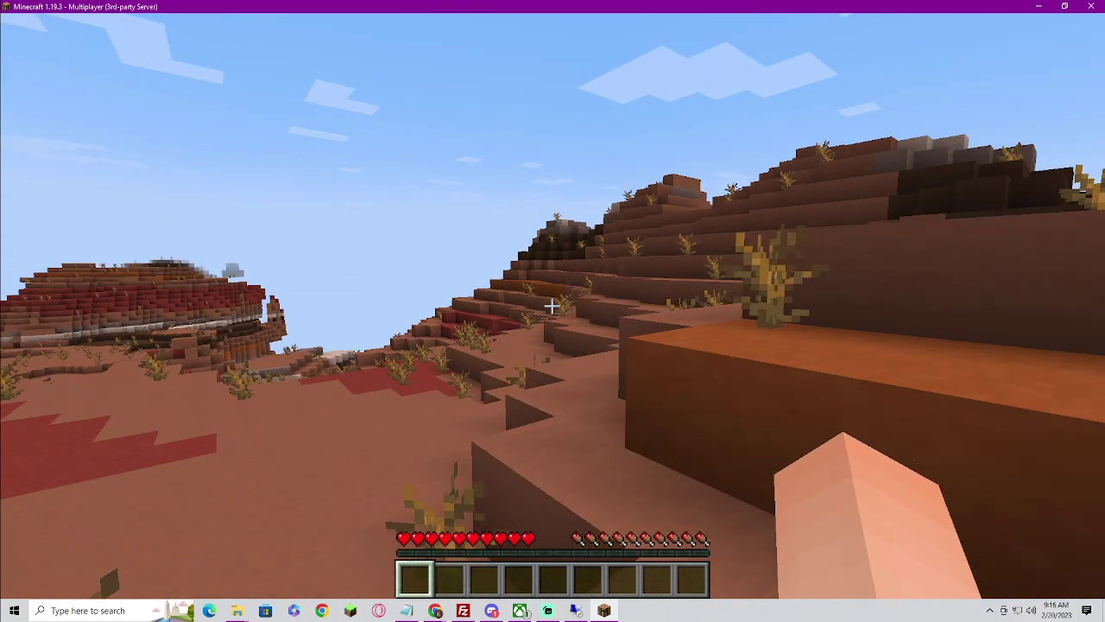
pyautogui.press('w')
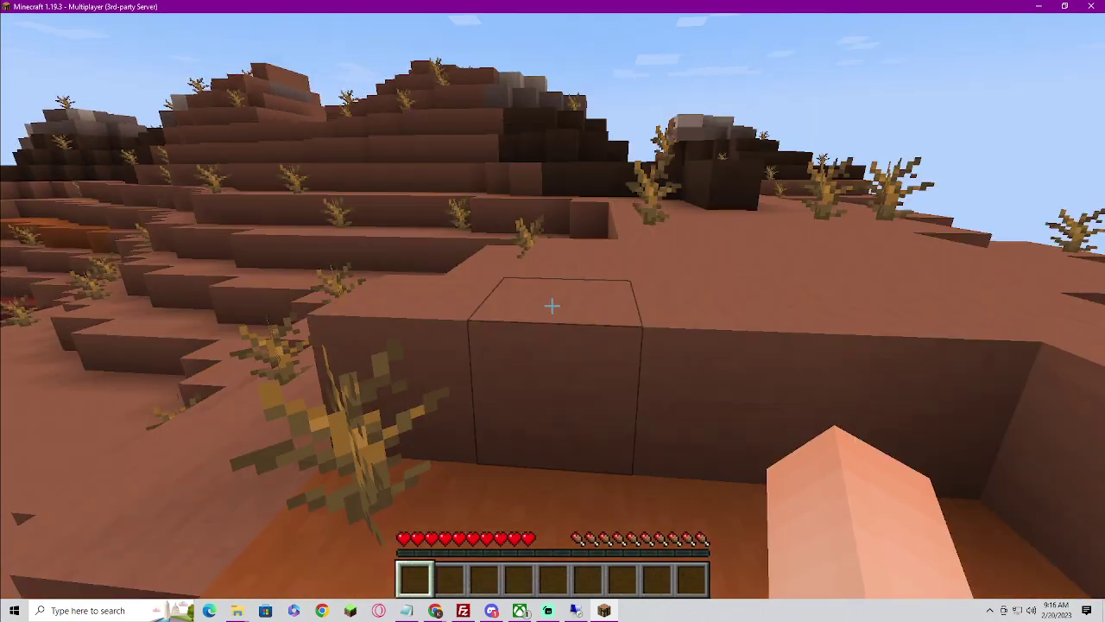
pyautogui.press('w')
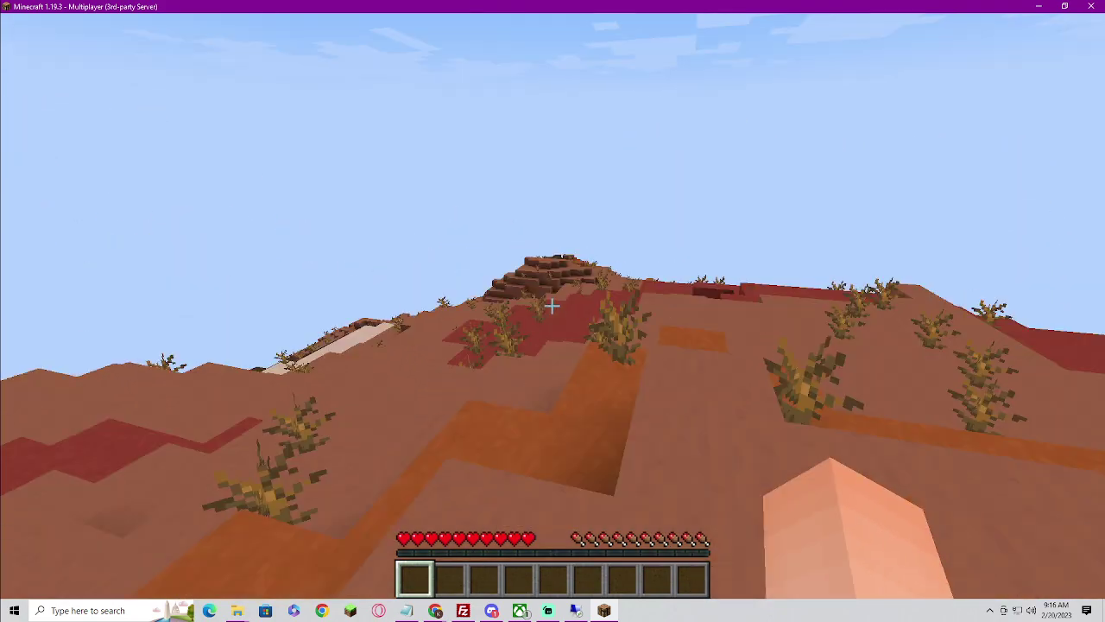
pyautogui.press('w')
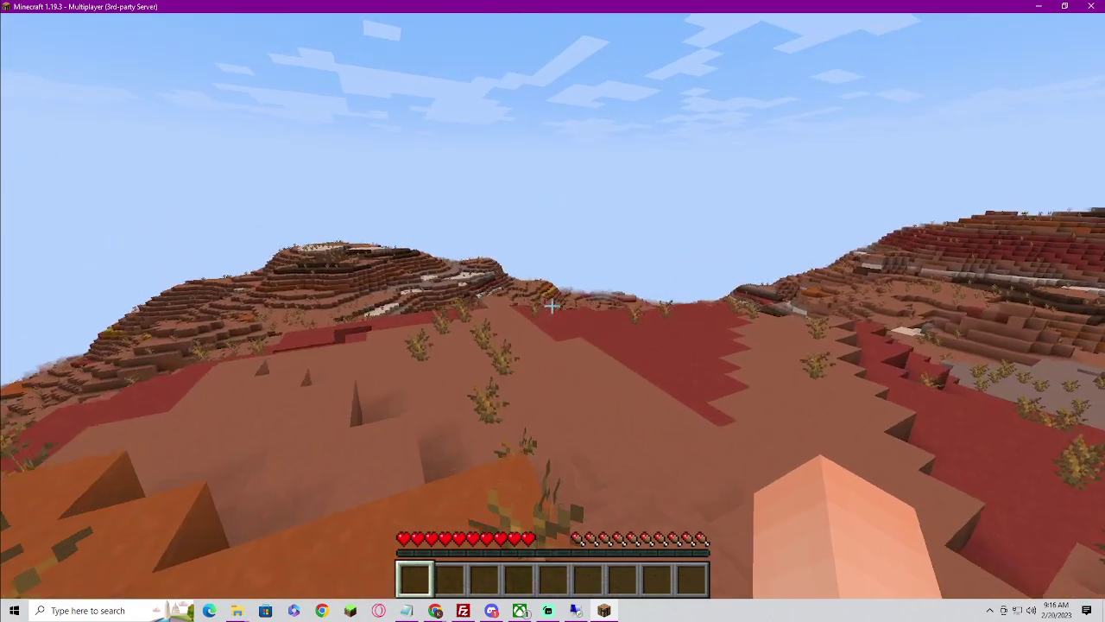
pyautogui.press('w')
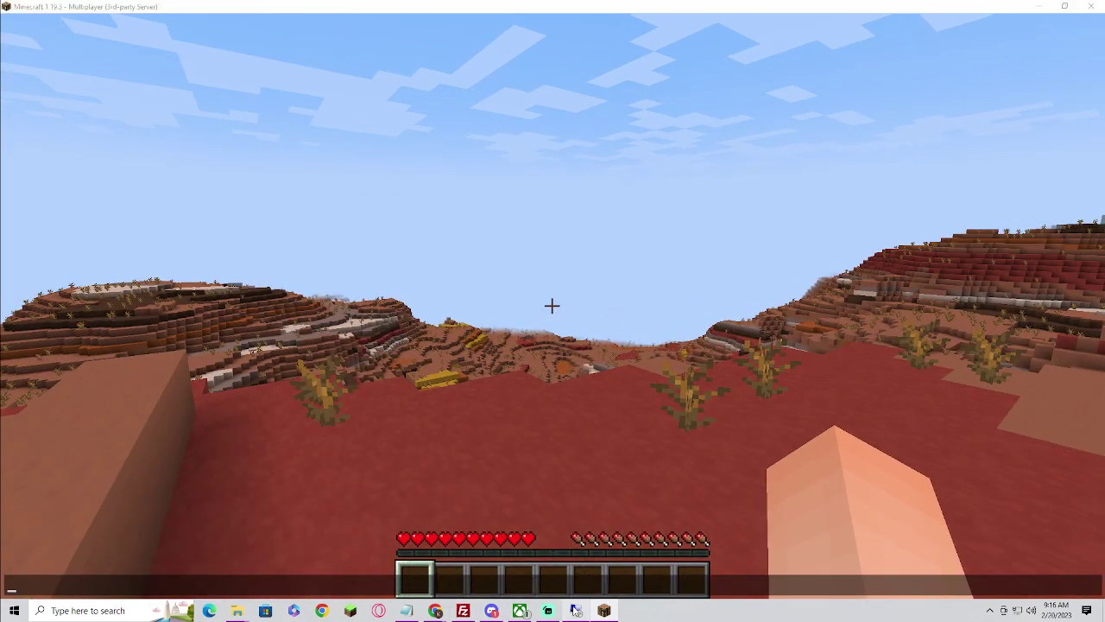
# Bring up the Multicraft console and select the 'joined the game' log lines
pyautogui.click(576, 611)
pyautogui.moveTo(715, 420); pyautogui.dragTo(649, 420)
pyautogui.click(723, 431)
pyautogui.moveTo(724, 431); pyautogui.dragTo(593, 418)
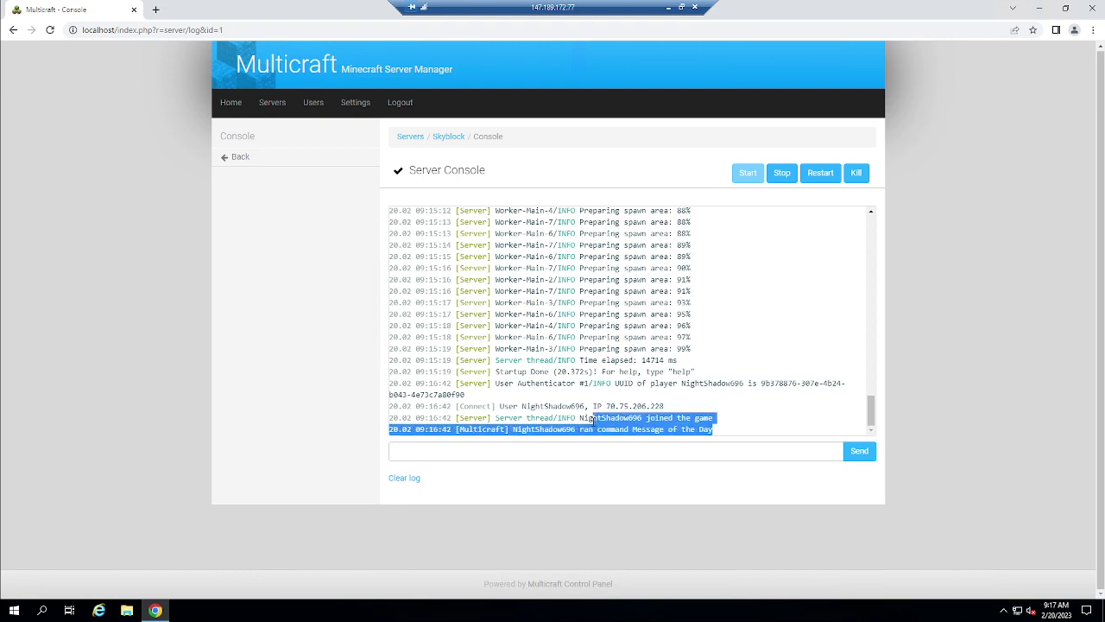
# Run 'op' with the player's username in the Multicraft console, then return to Minecraft
pyautogui.click(1039, 9)
pyautogui.click(668, 7)
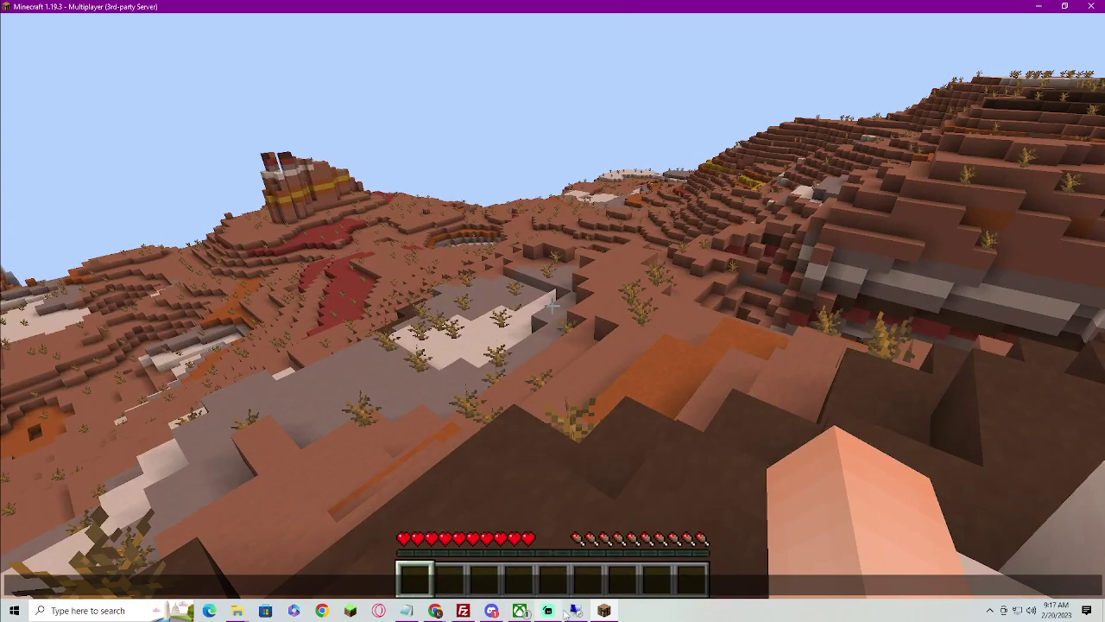
pyautogui.click(584, 617)
pyautogui.click(155, 610)
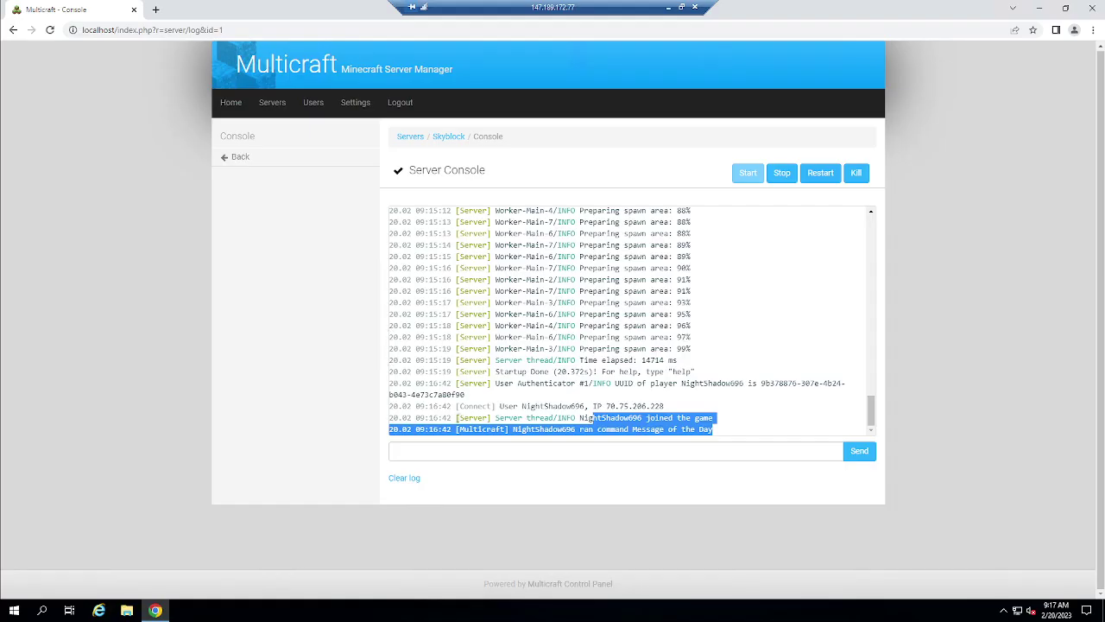
pyautogui.click(459, 457)
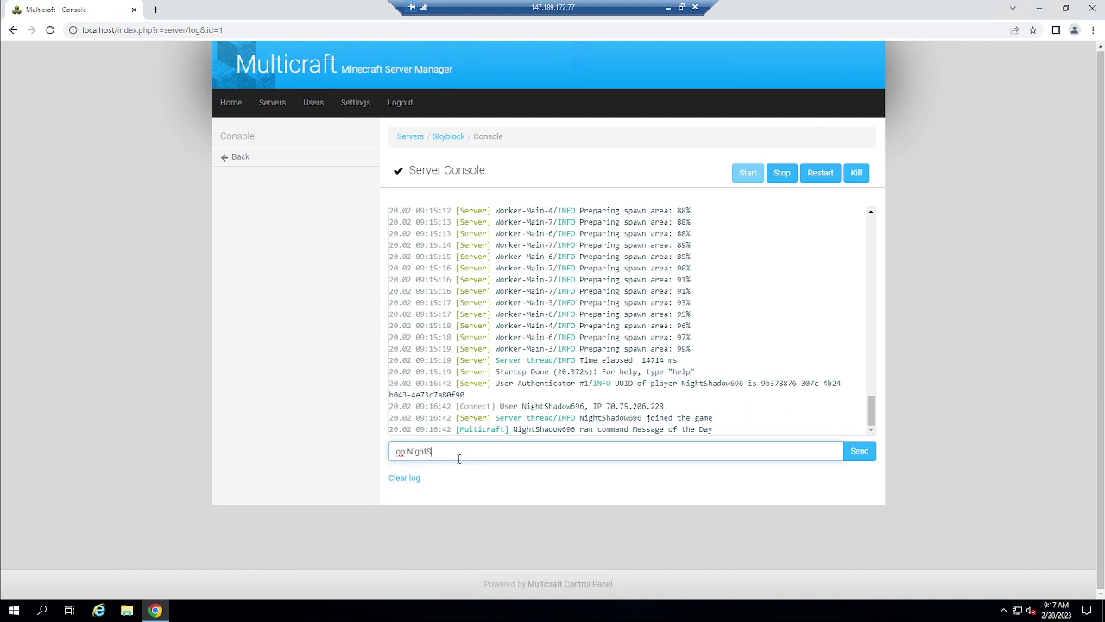
pyautogui.write('op NightShadow696')
pyautogui.press('Return')
pyautogui.click(669, 7)
# Set your game mode to creative with /gamemode creative
pyautogui.write('/gamemode adventure')
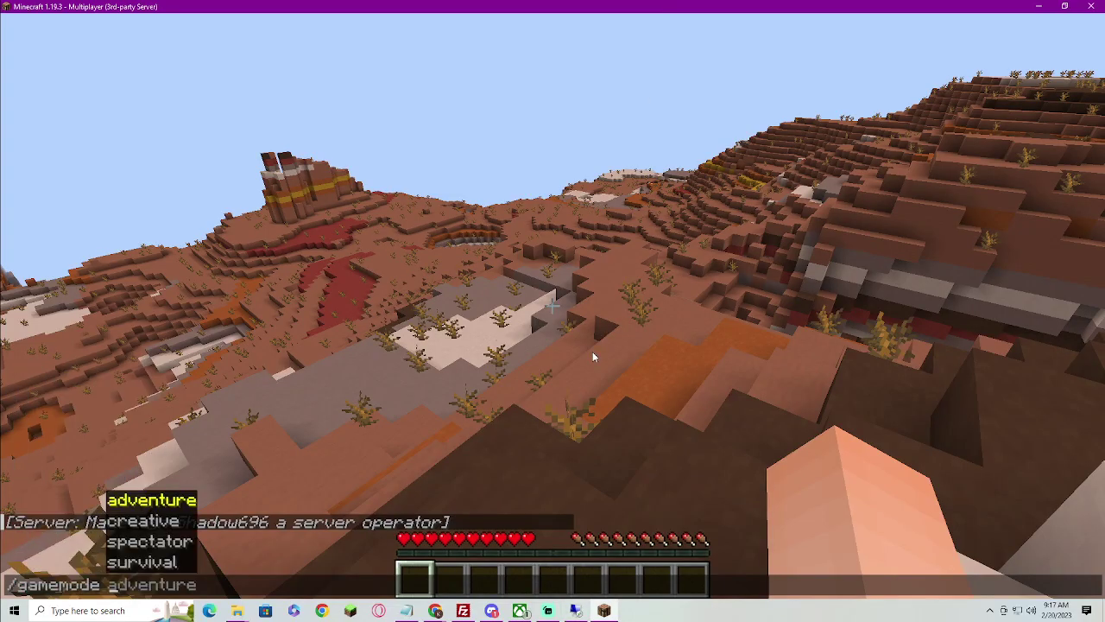
pyautogui.press('Down')
pyautogui.press('Tab')
pyautogui.press('Return')
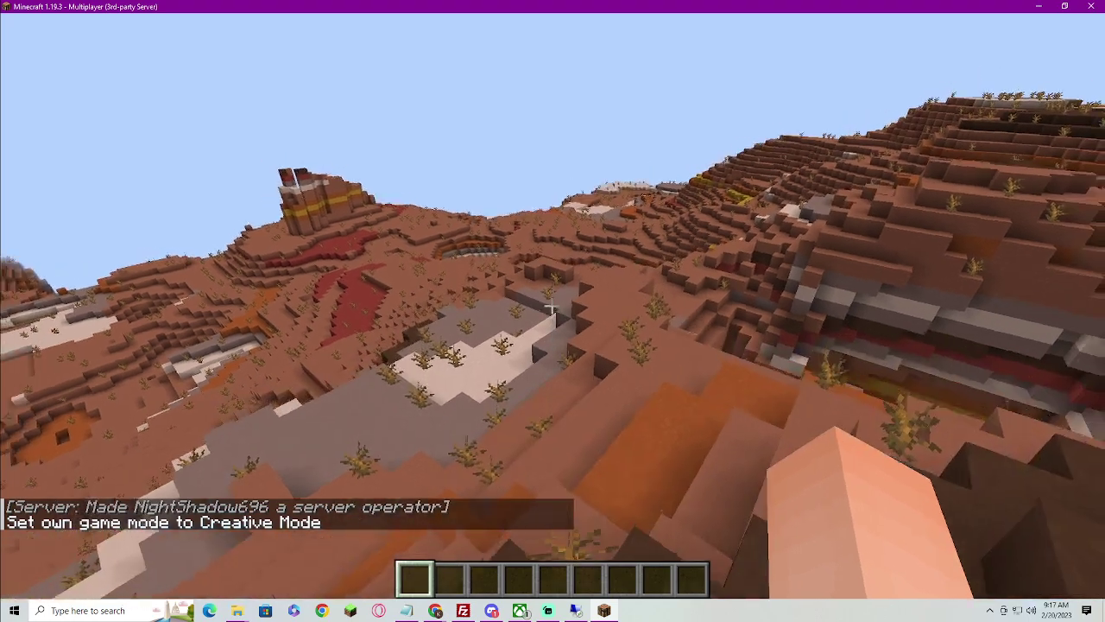
# Fly over the lake and canyon toward the striped mesa wall and rock pillars
pyautogui.press('space')
pyautogui.press('space')
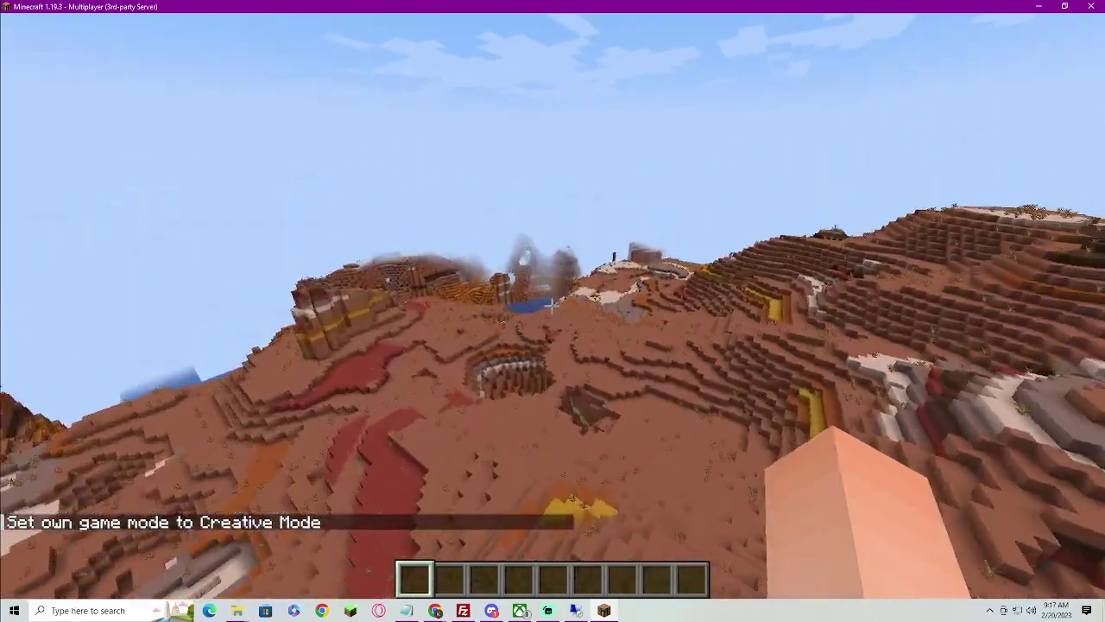
pyautogui.press('w')
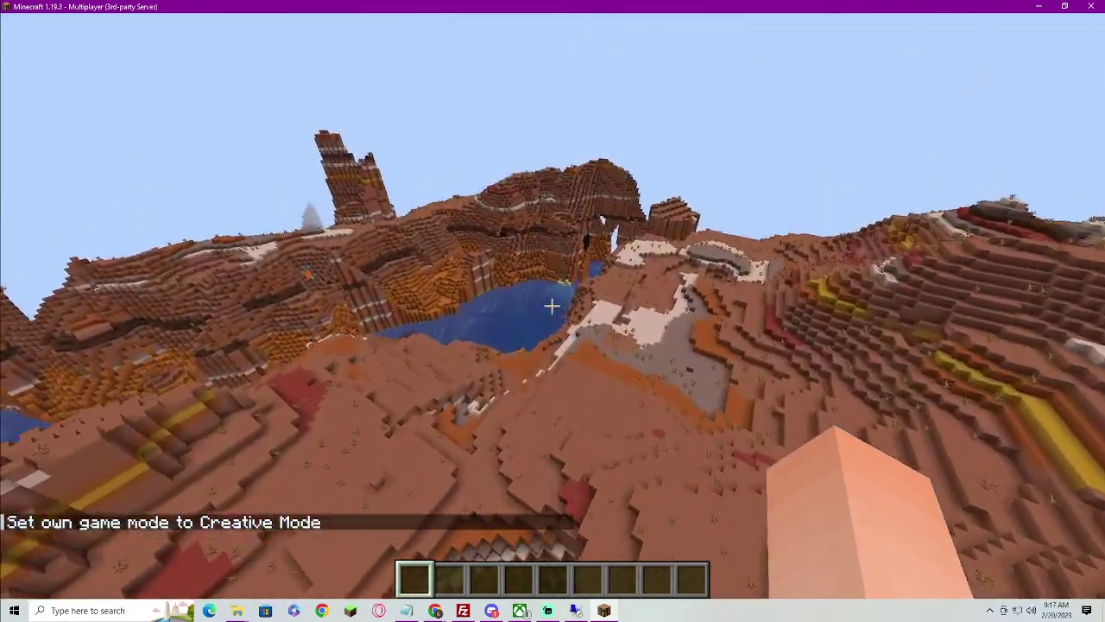
pyautogui.press('w')
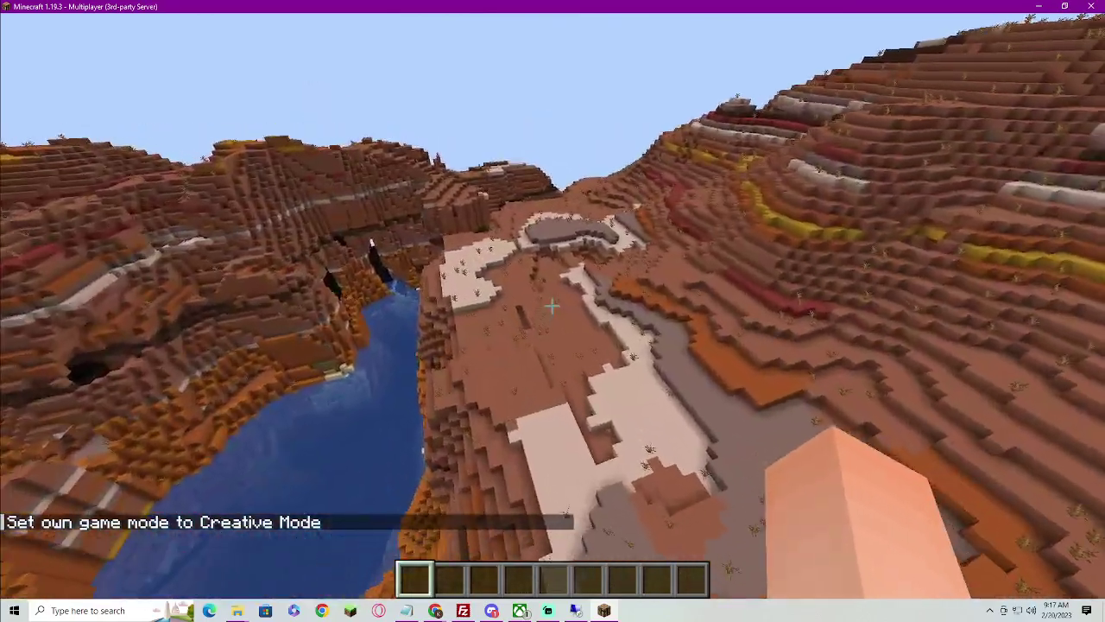
pyautogui.press('w')
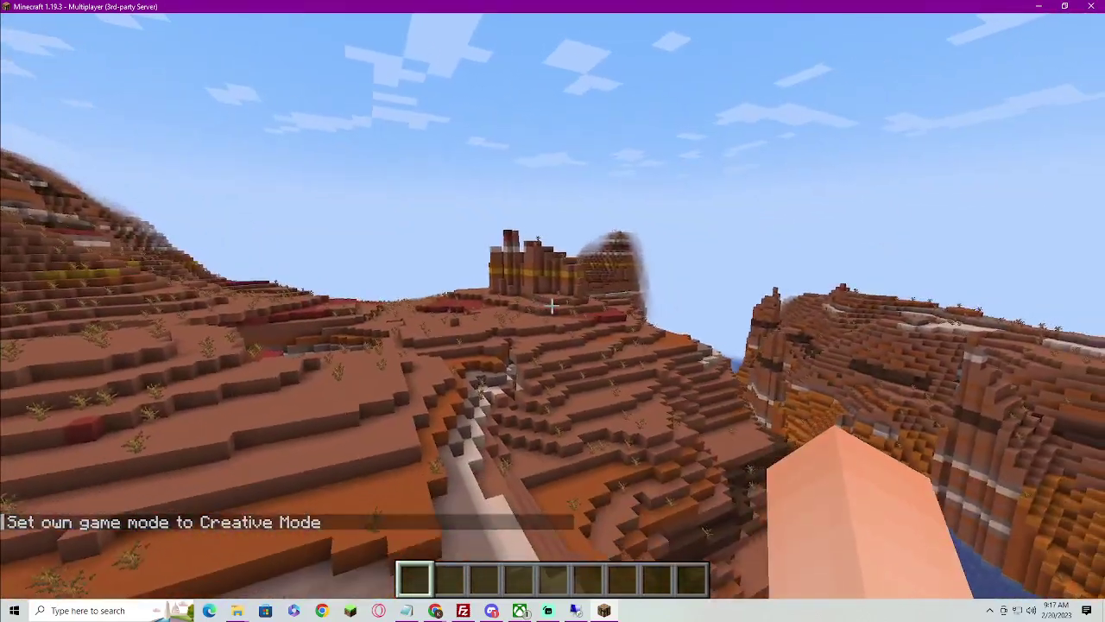
pyautogui.press('w')
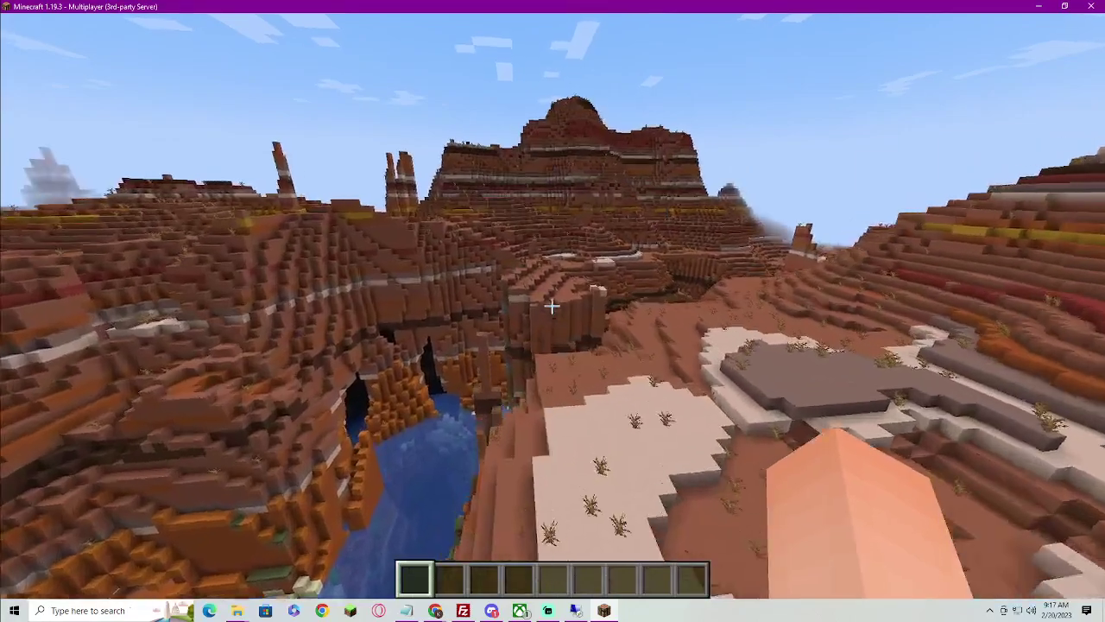
pyautogui.press('w')
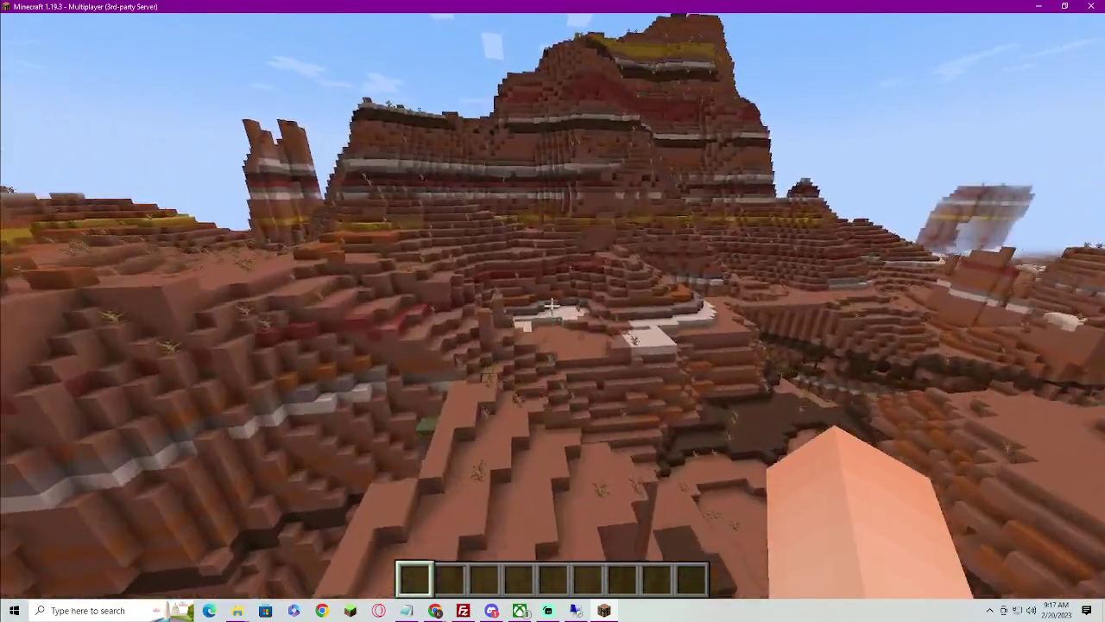
pyautogui.press('w')
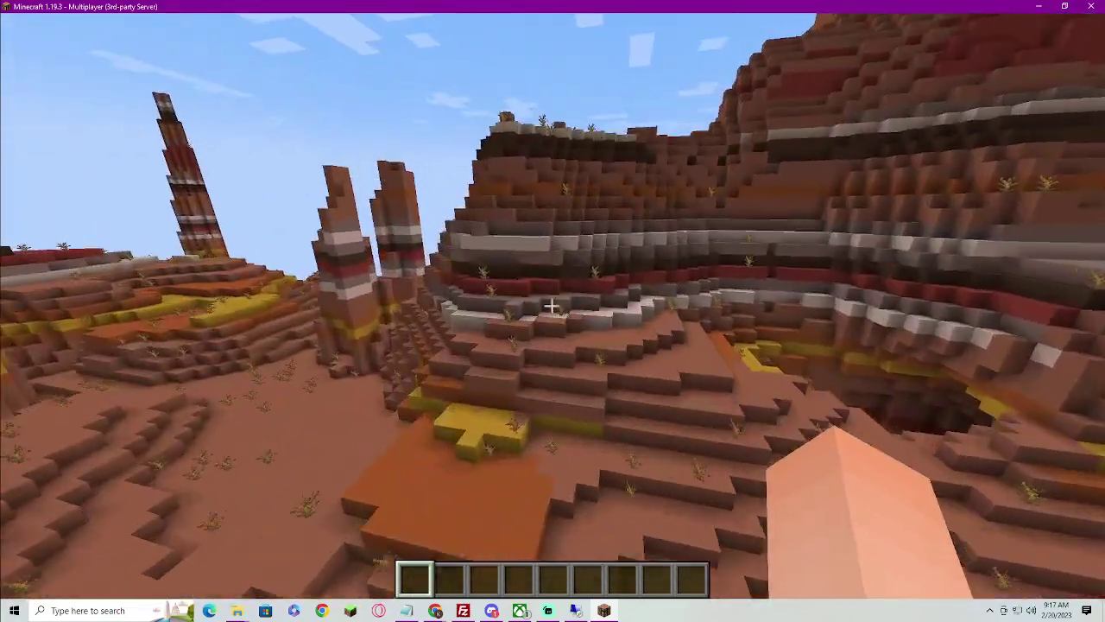
pyautogui.press('w')
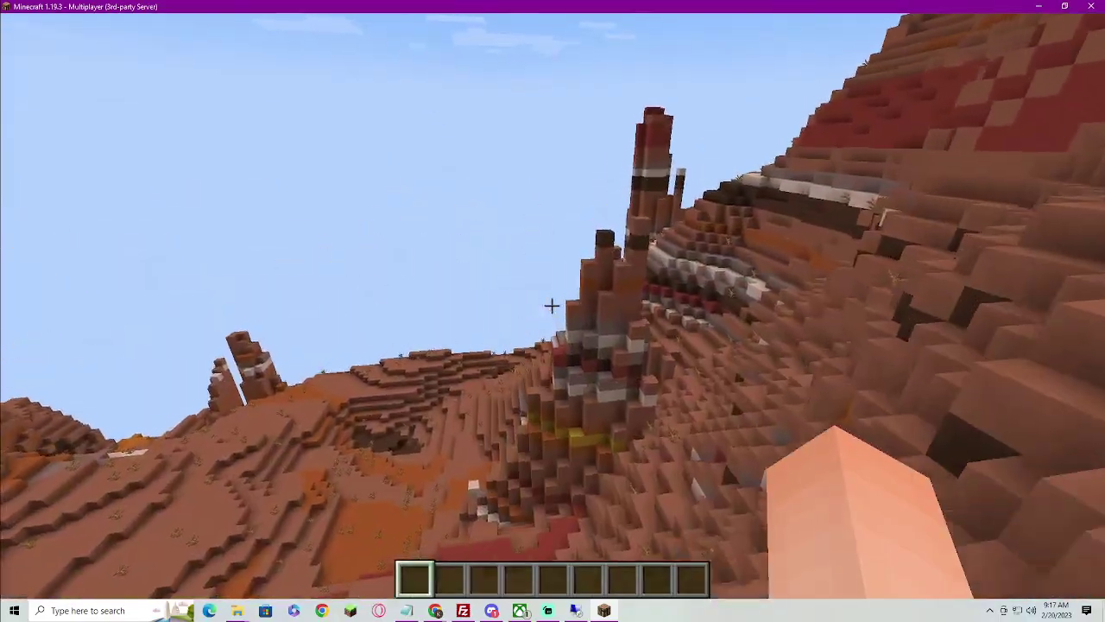
# Disconnect from the mesa world and join the Nova Sky MC server
pyautogui.press('Escape')
pyautogui.click(463, 347)
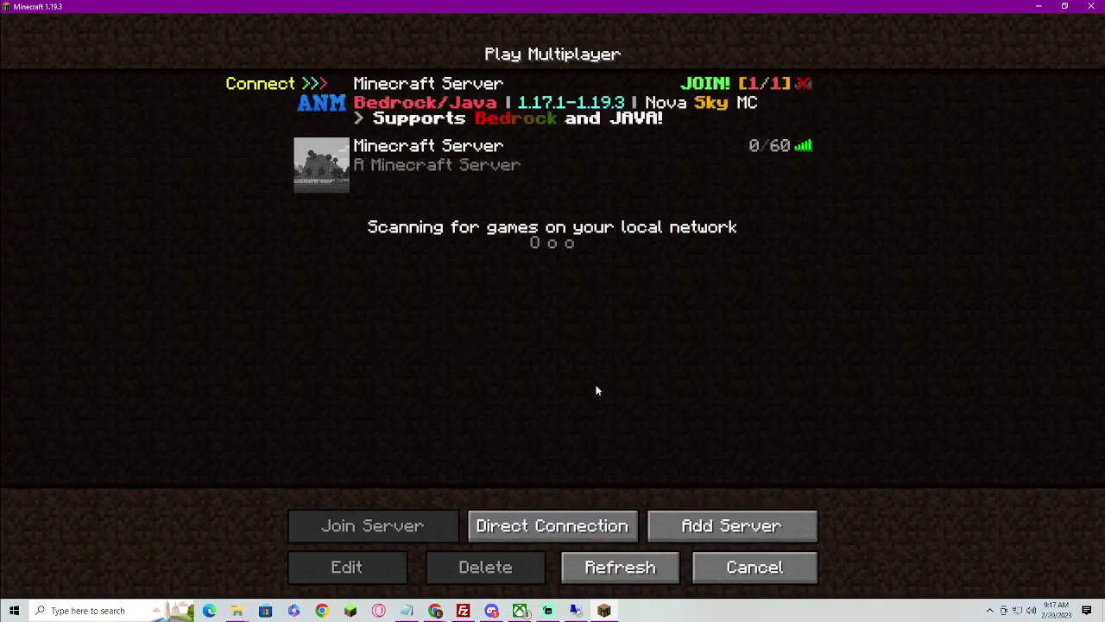
pyautogui.click(333, 97)
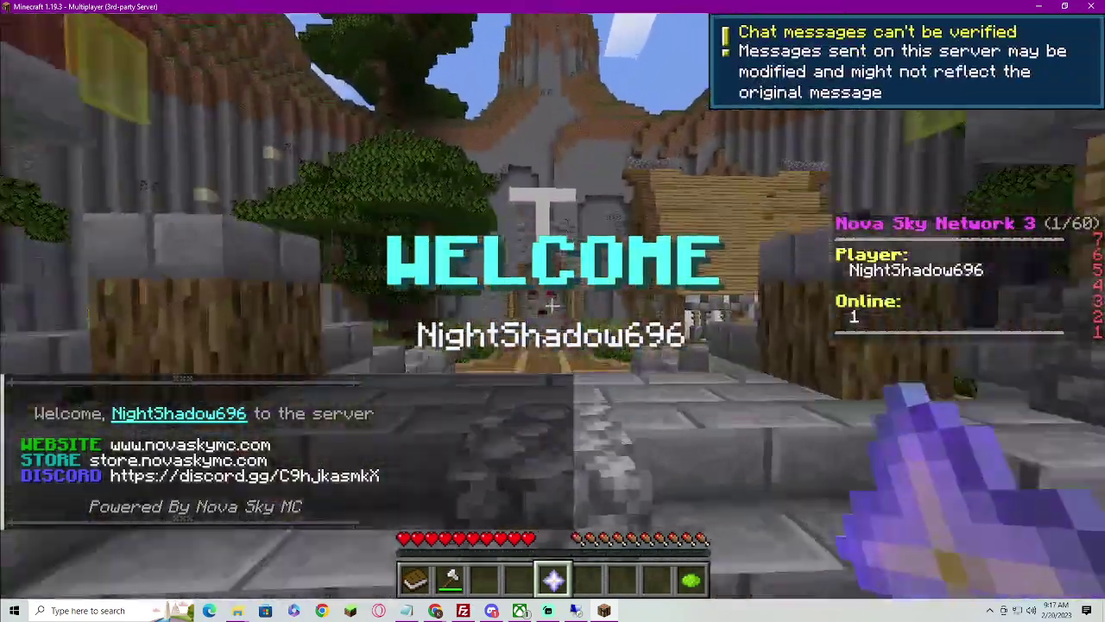
# Walk along the lobby path and pick the Prison world from the server selector
pyautogui.press('w')
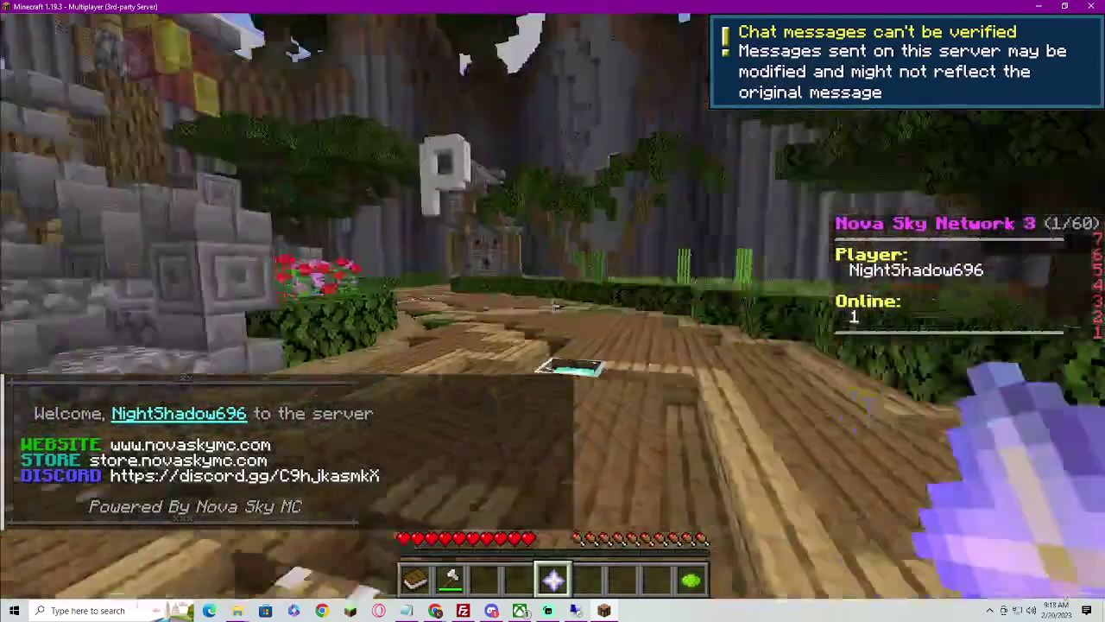
pyautogui.rightClick(553, 311)
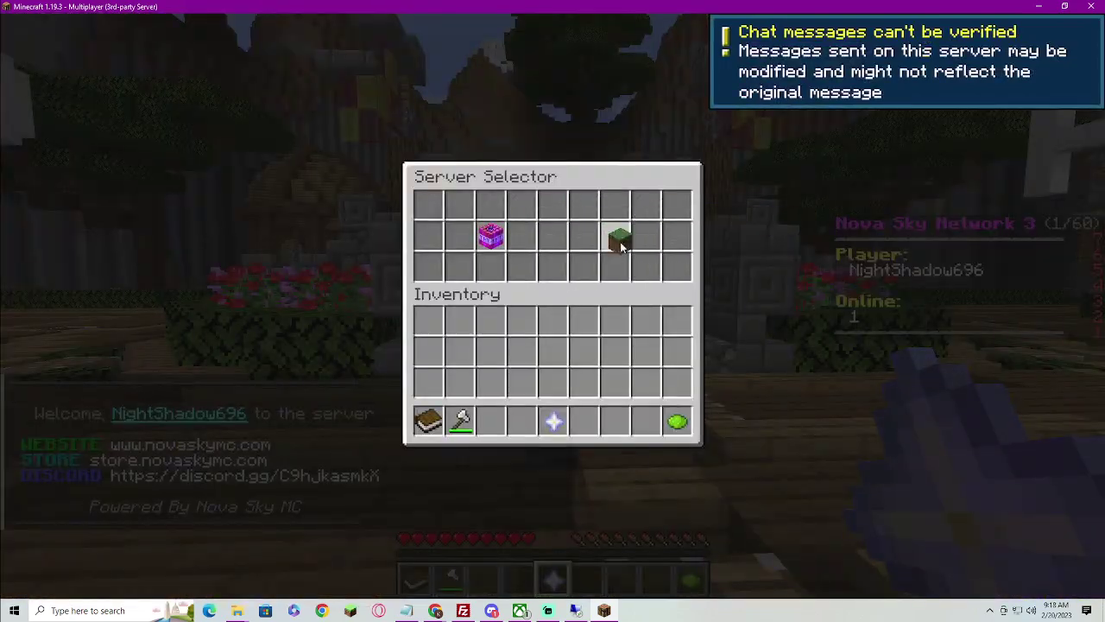
pyautogui.click(621, 245)
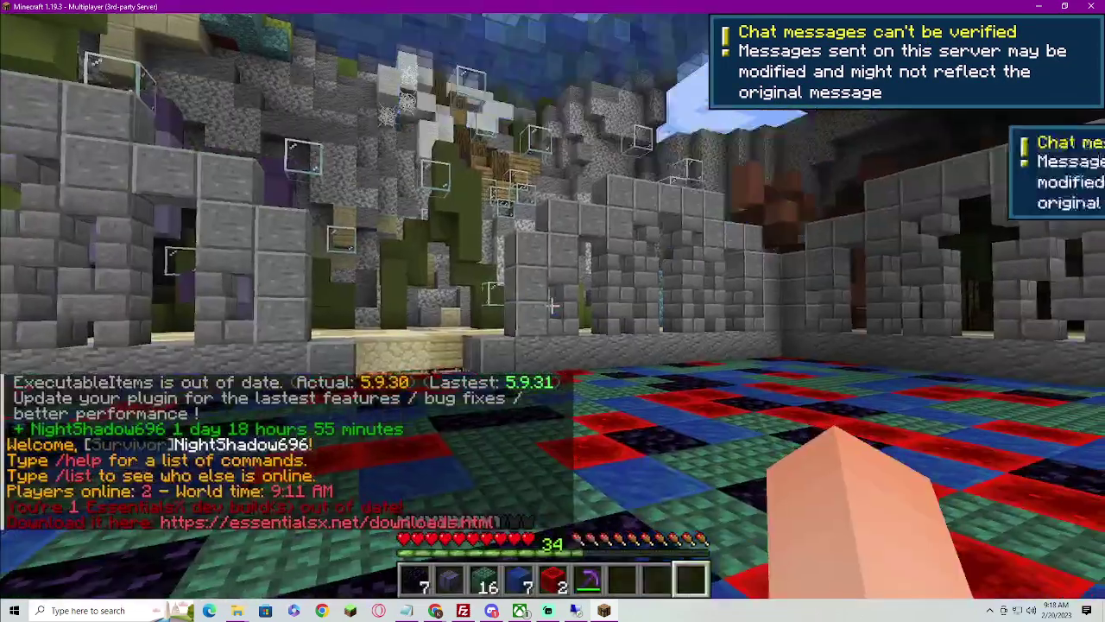
# Teleport back with /spawn and switch to creative game mode
pyautogui.press('Tab')
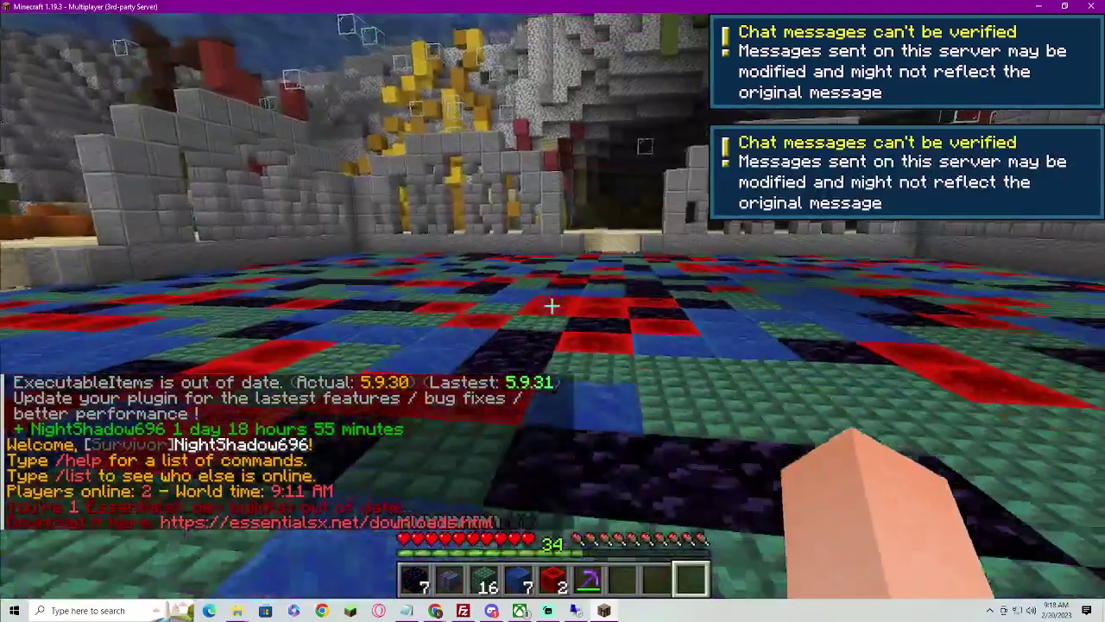
pyautogui.press('/')
pyautogui.write('spawn')
pyautogui.press('Return')
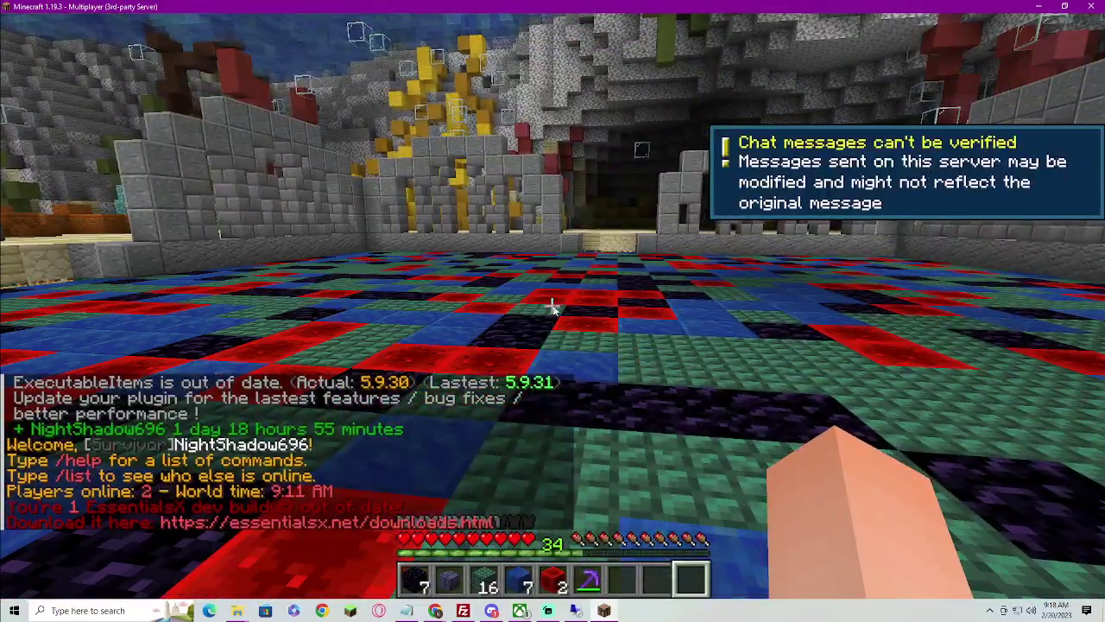
pyautogui.press('/')
pyautogui.write('g')
pyautogui.press('Escape')
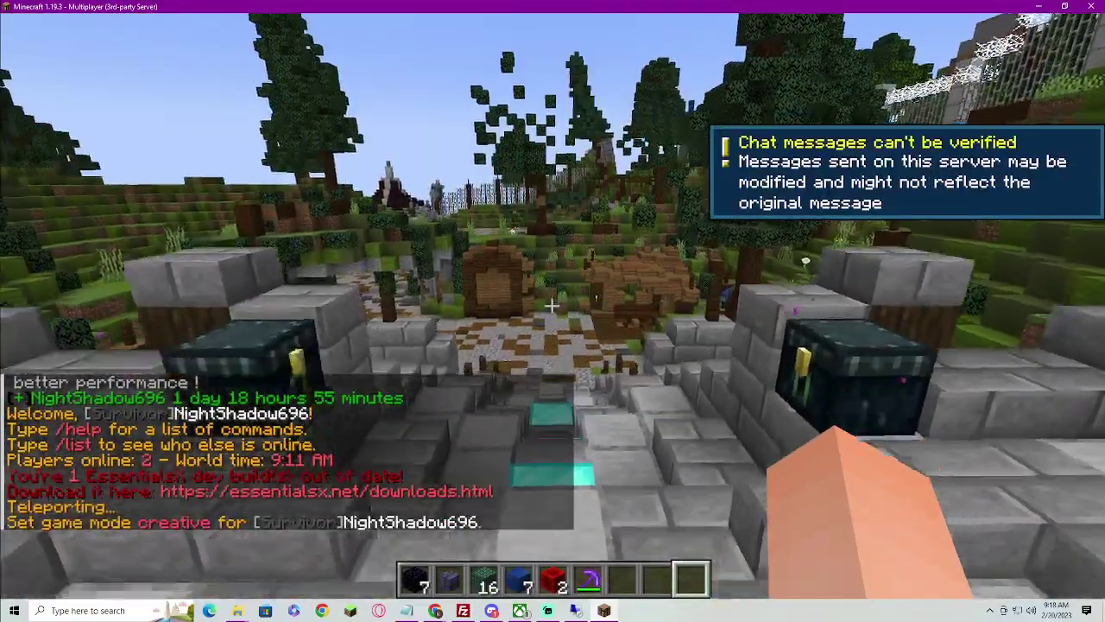
# Scroll the hotbar, then open and close the backpack
pyautogui.scroll(5, 552, 311)
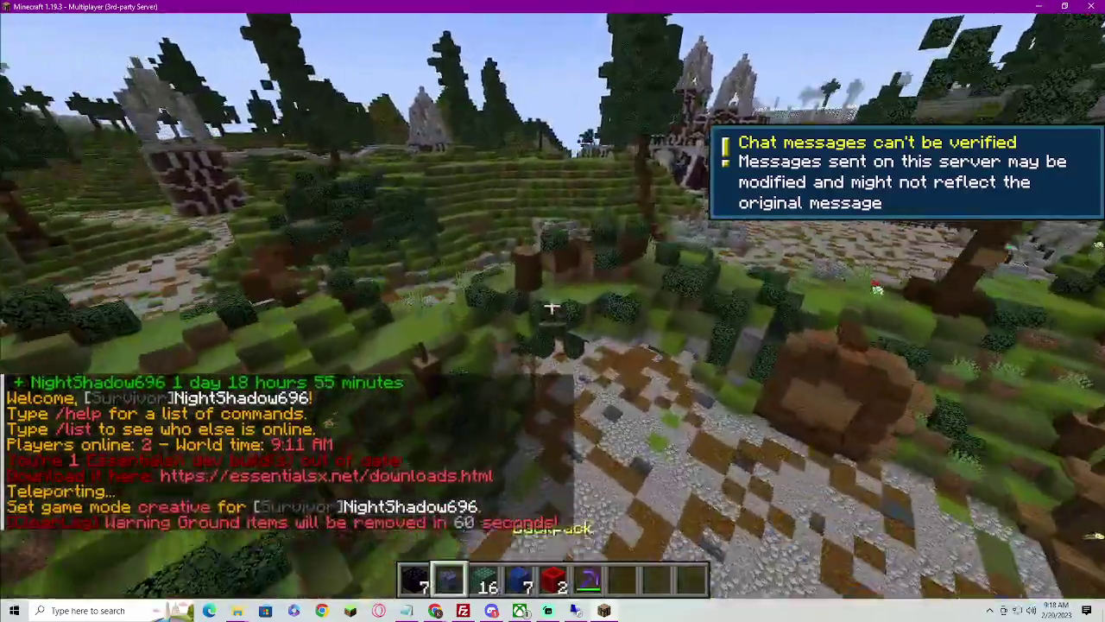
pyautogui.scroll(2, 552, 310)
pyautogui.rightClick(553, 311)
pyautogui.press('Escape')
# Walk the gravel path past the stone and dark-wood tower down through the valley
pyautogui.press('w')
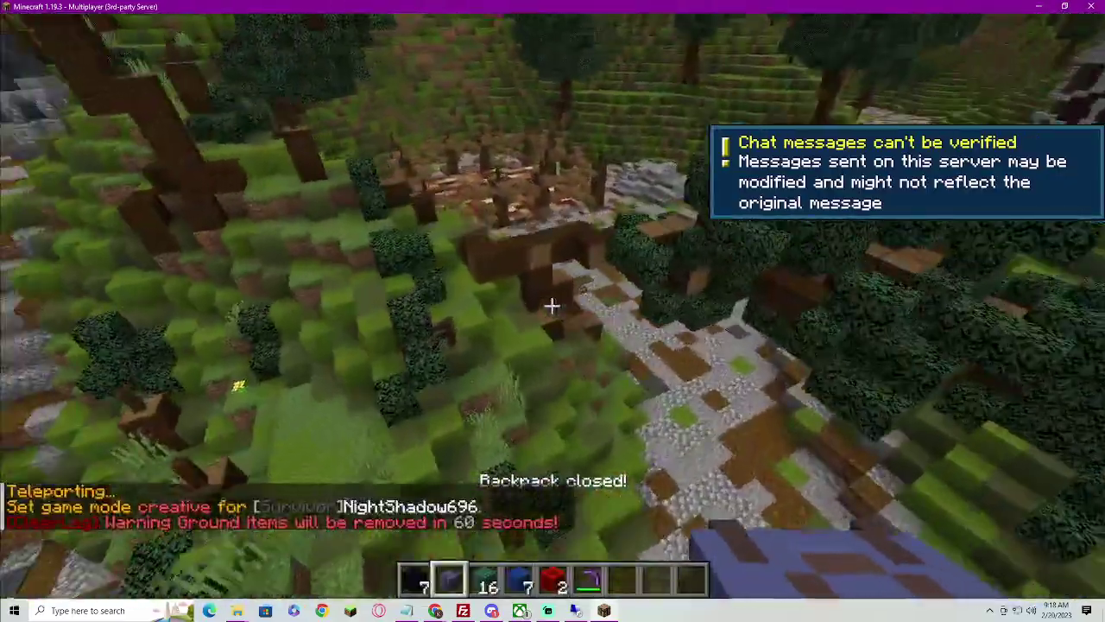
pyautogui.press('w')
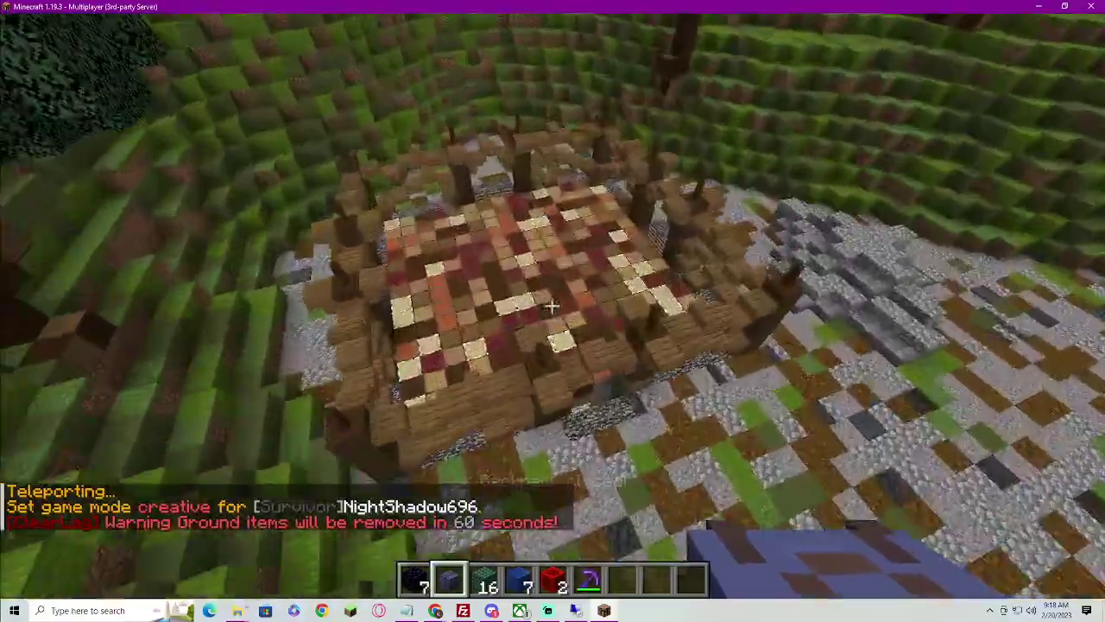
pyautogui.press('w')
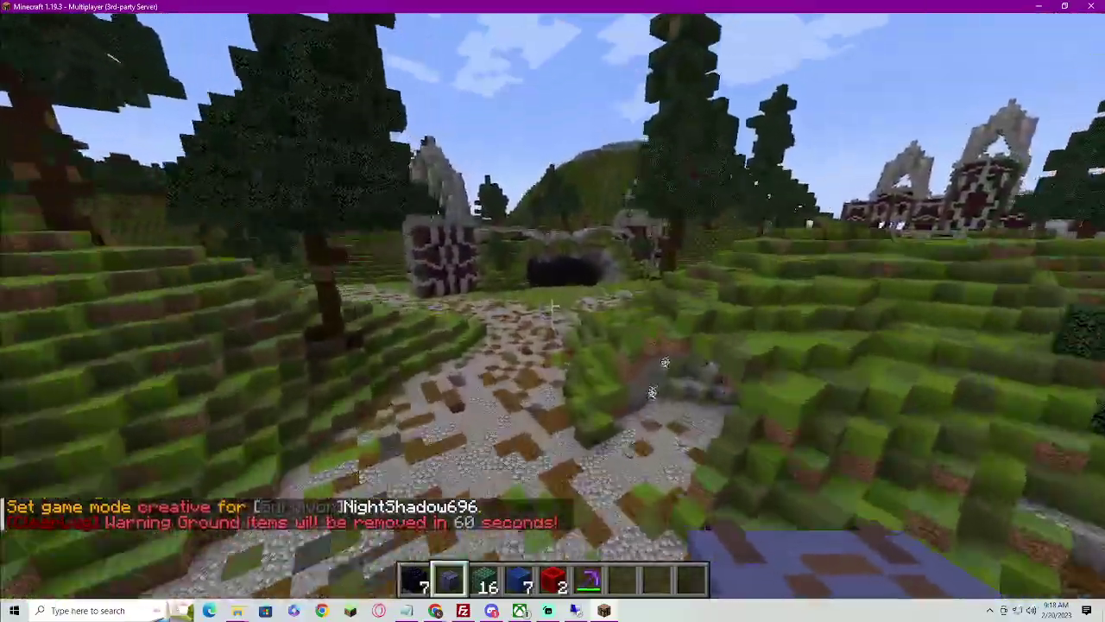
pyautogui.press('w')
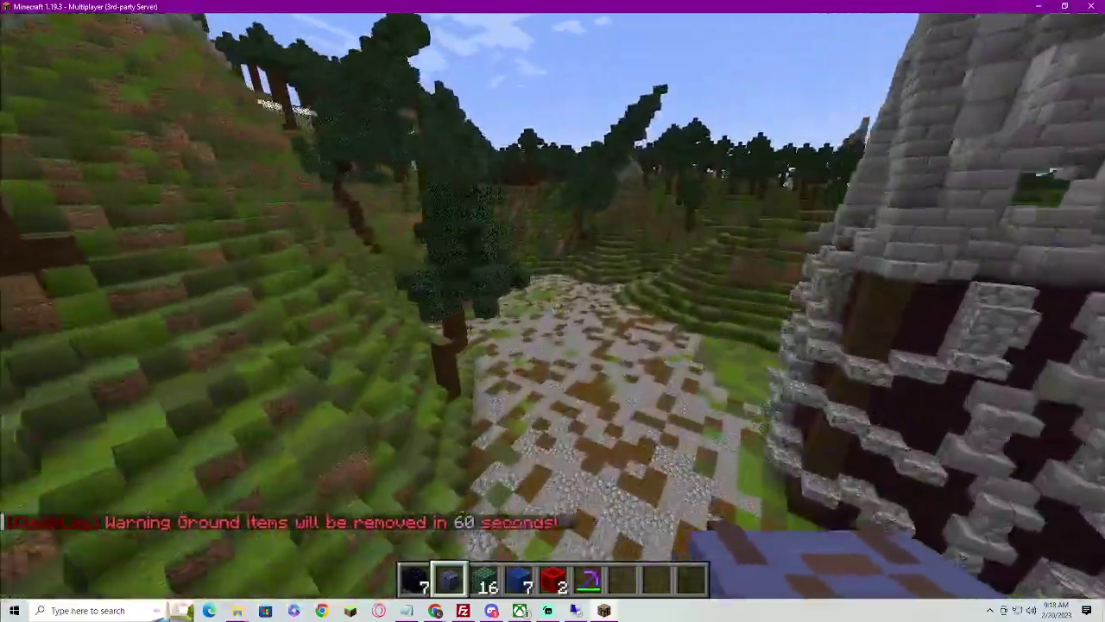
pyautogui.press('w')
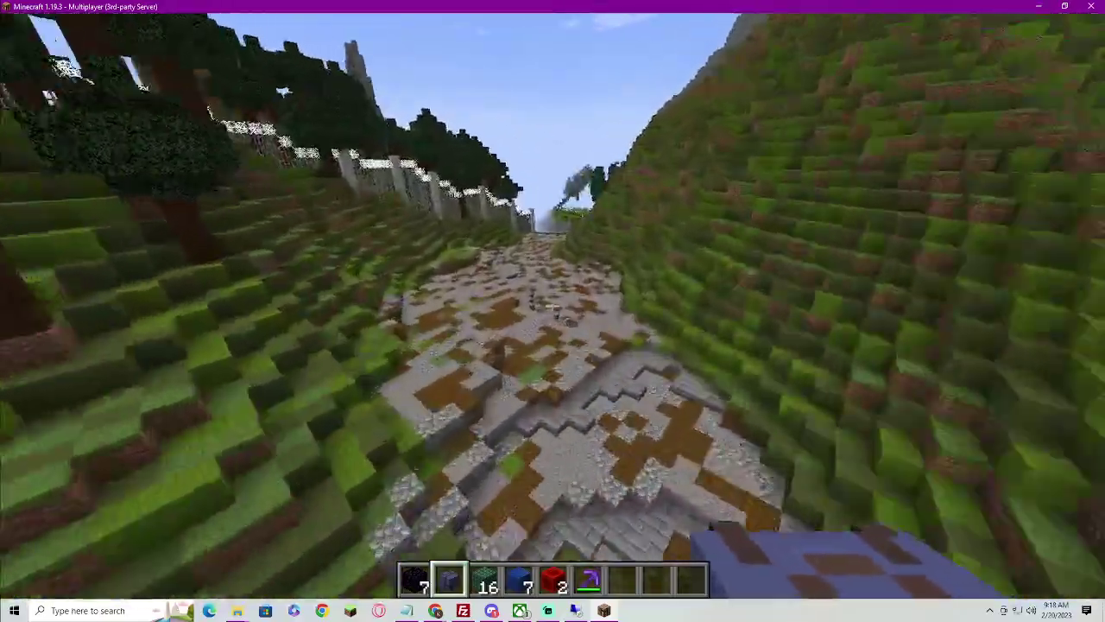
# Fly along the path into the PvP valley and look over the wooden structure
pyautogui.press('w')
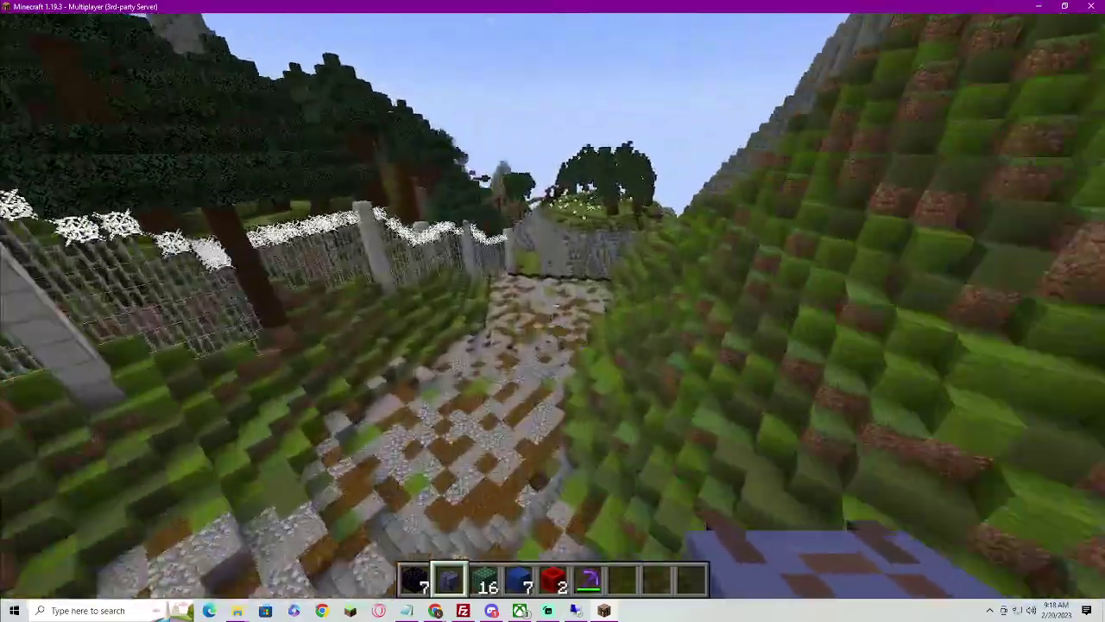
pyautogui.press('w')
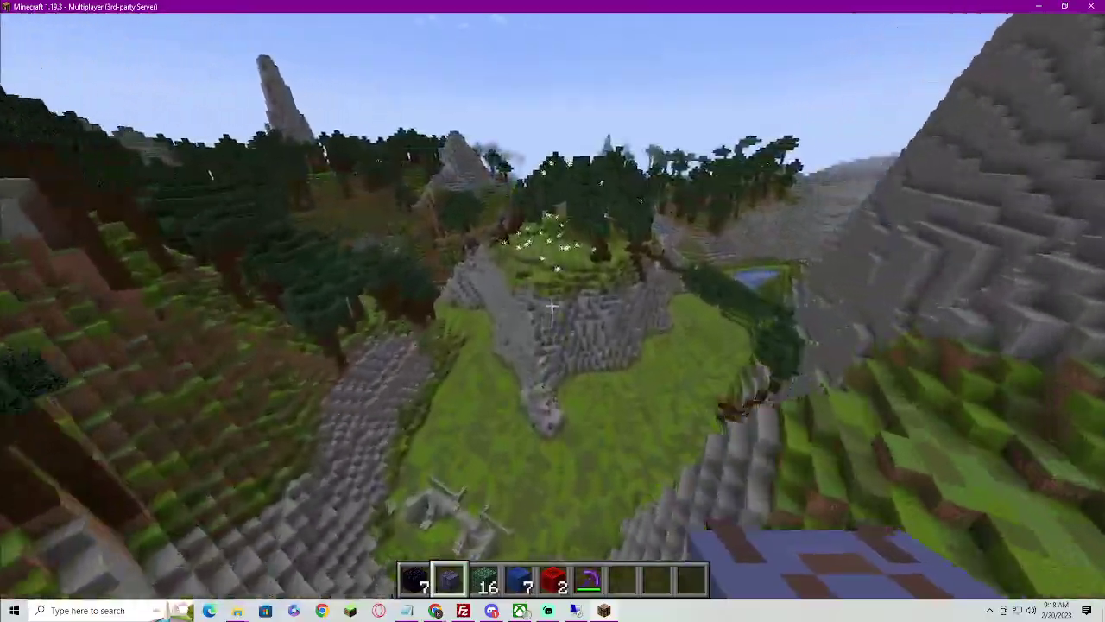
pyautogui.press('w')
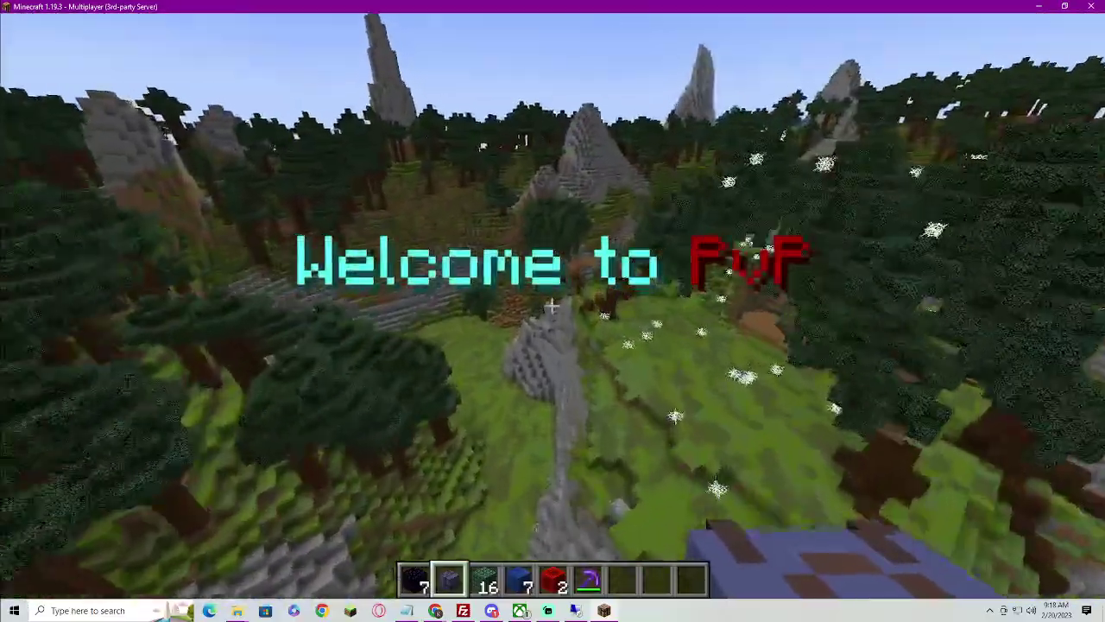
pyautogui.press('w')
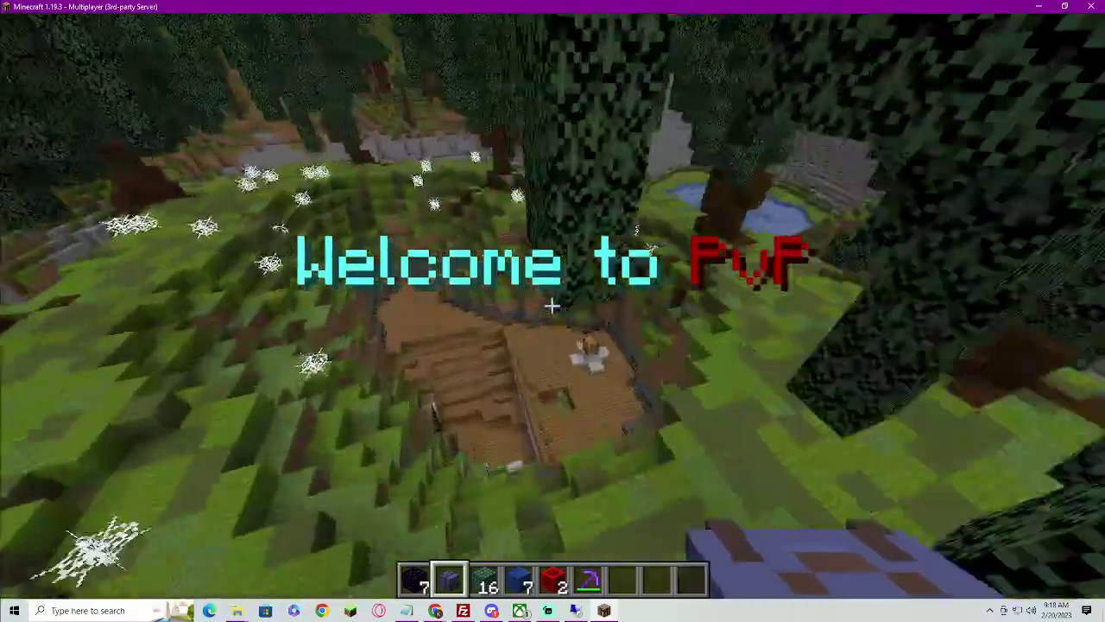
pyautogui.press('w')
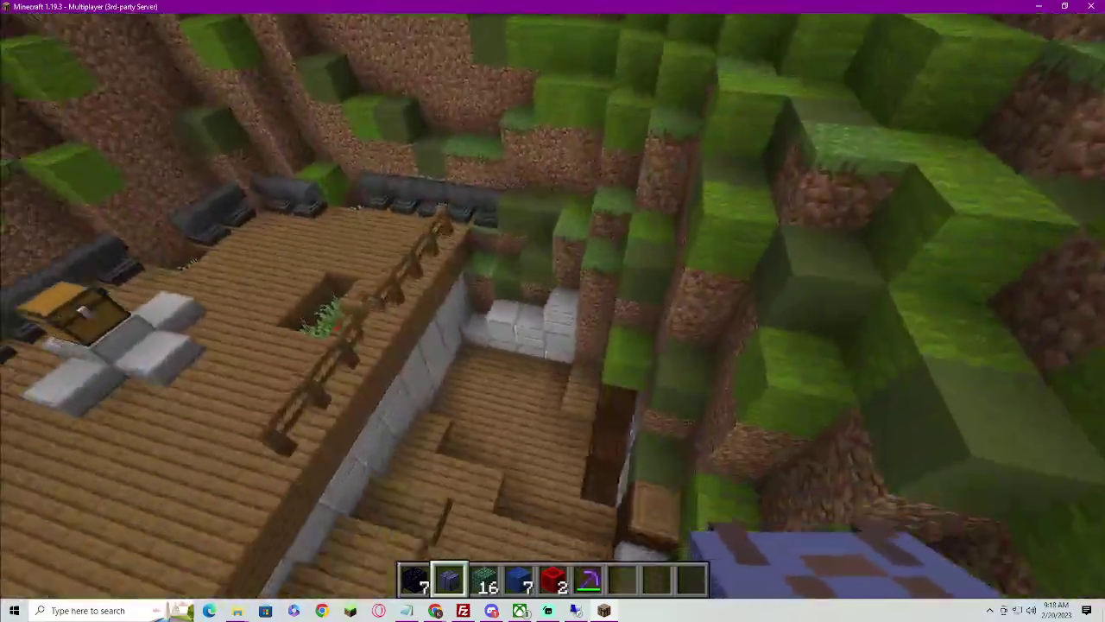
pyautogui.press('w')
pyautogui.press('w')
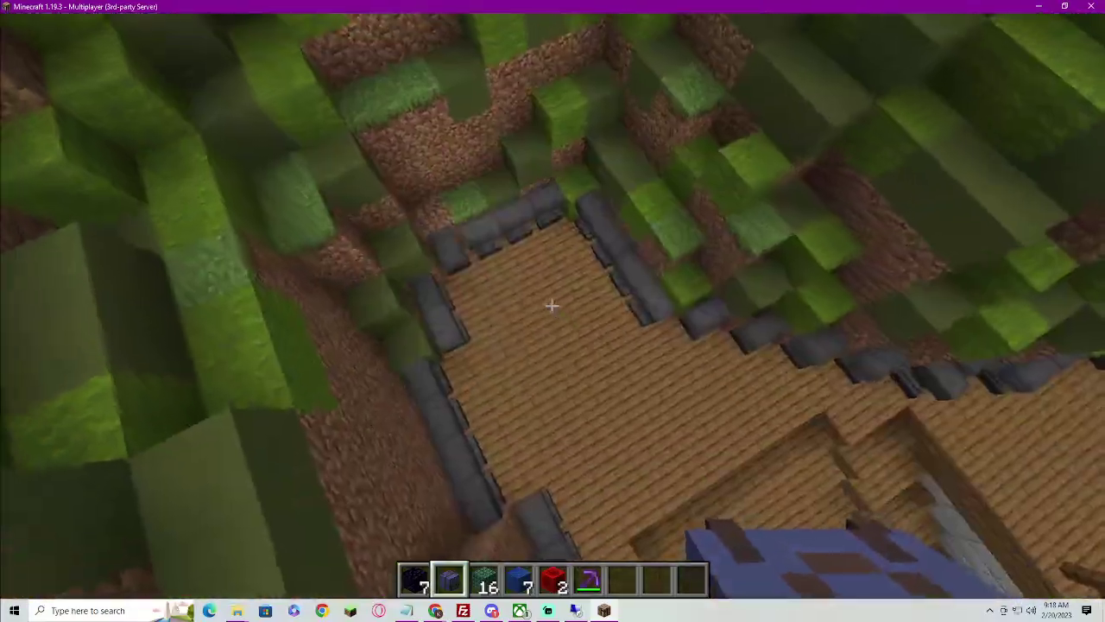
pyautogui.press('w')
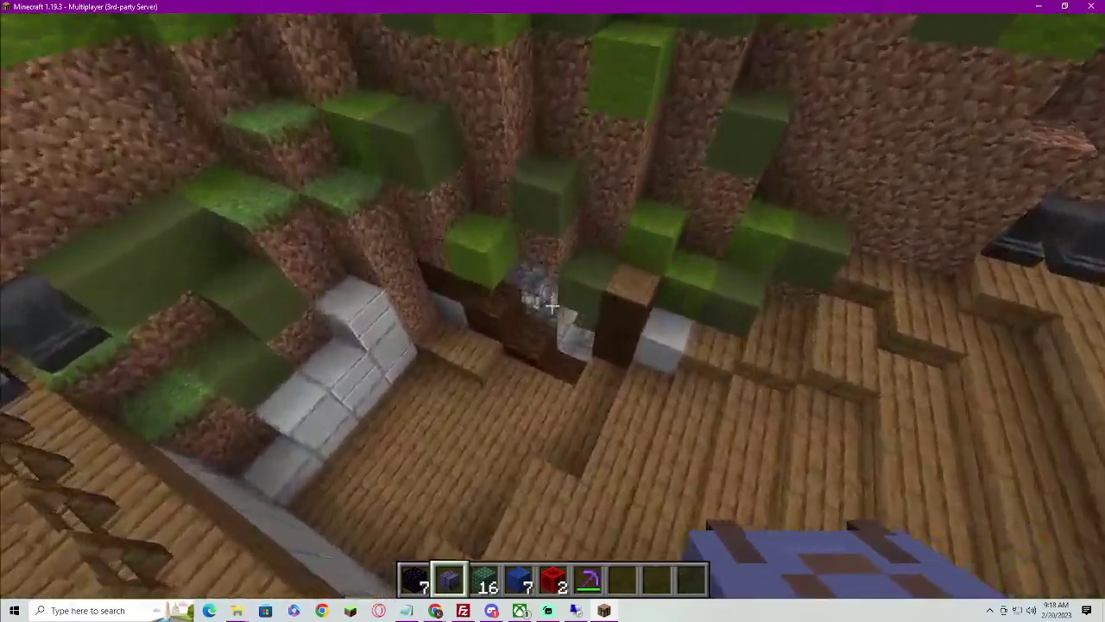
# Fly through the hillside gap and along the mineshaft rails past the Keep Out, Closed Mine sign
pyautogui.press('w')
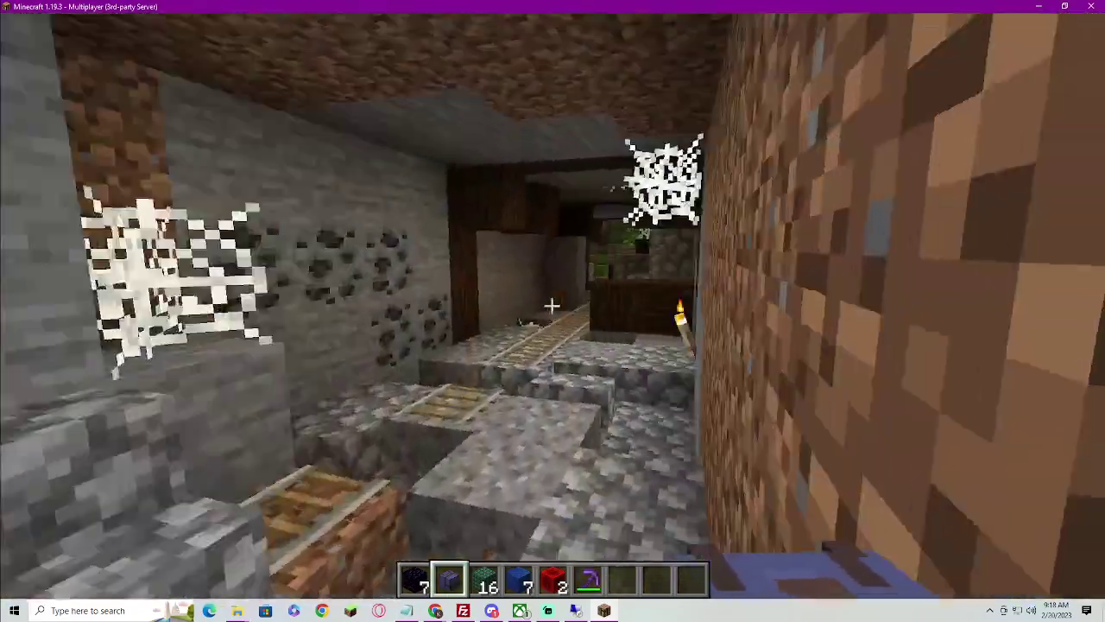
pyautogui.press('w')
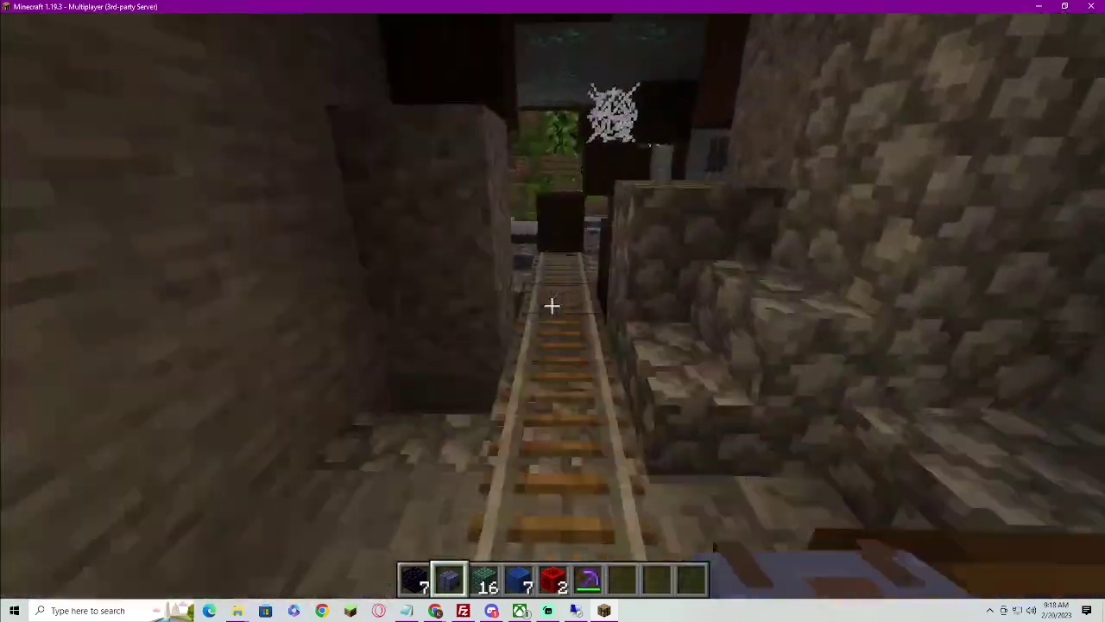
pyautogui.press('w')
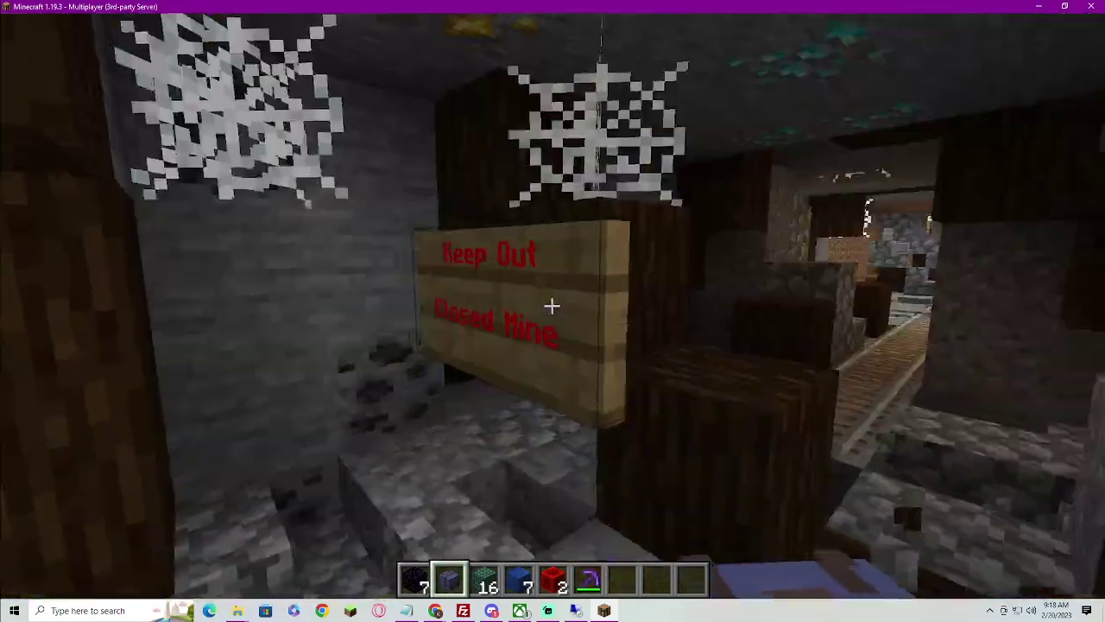
pyautogui.press('w')
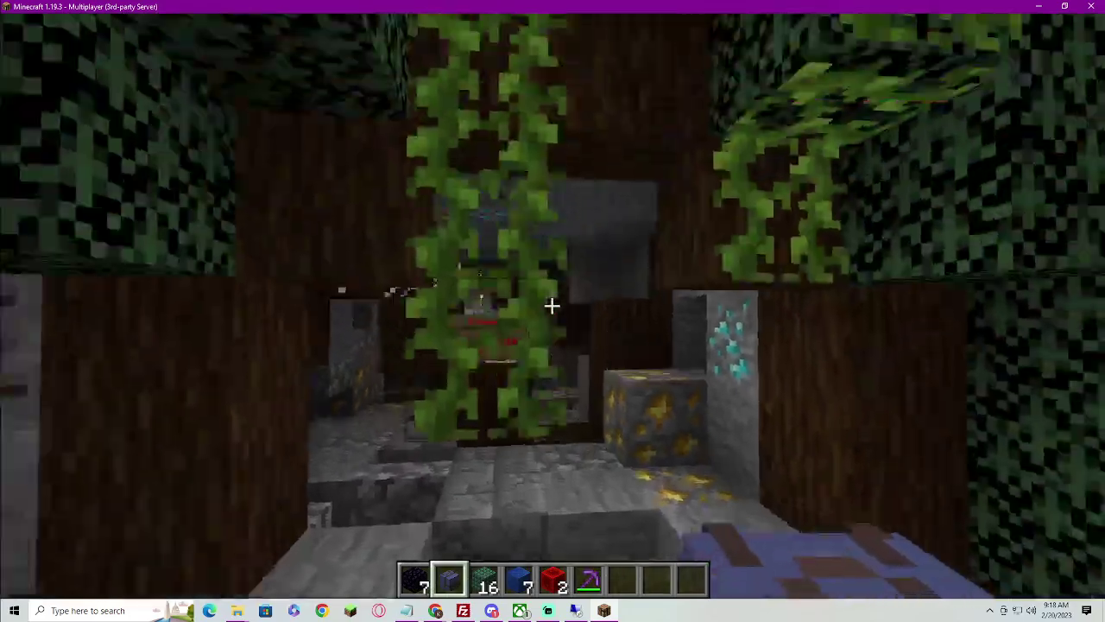
# Leave the lush cave and follow the grassy ravine down to overlook the pond
pyautogui.press('w')
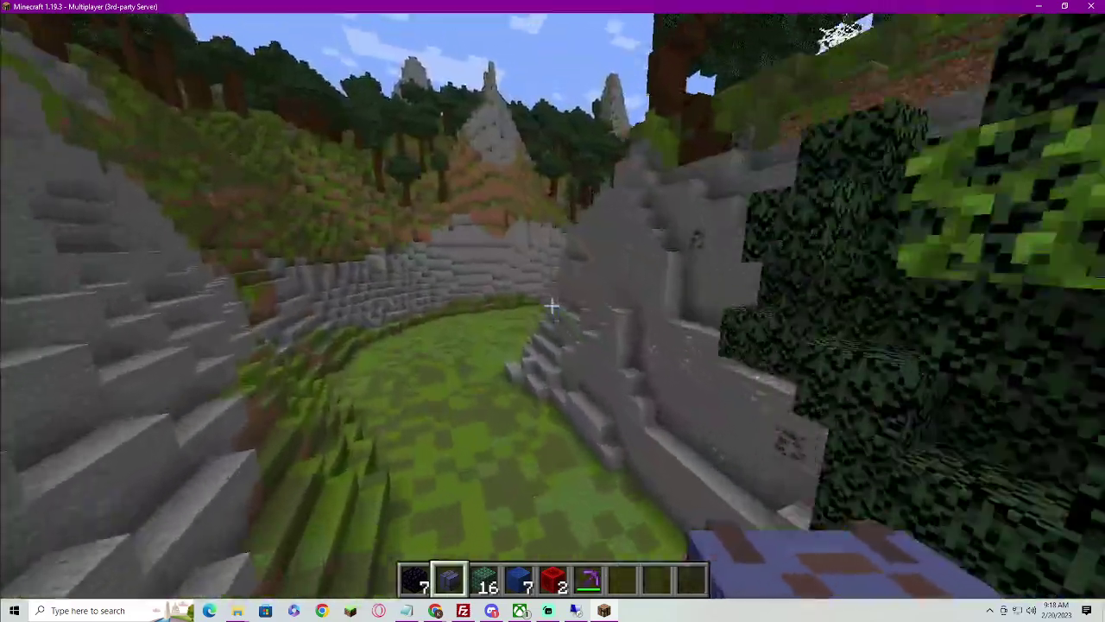
pyautogui.press('w')
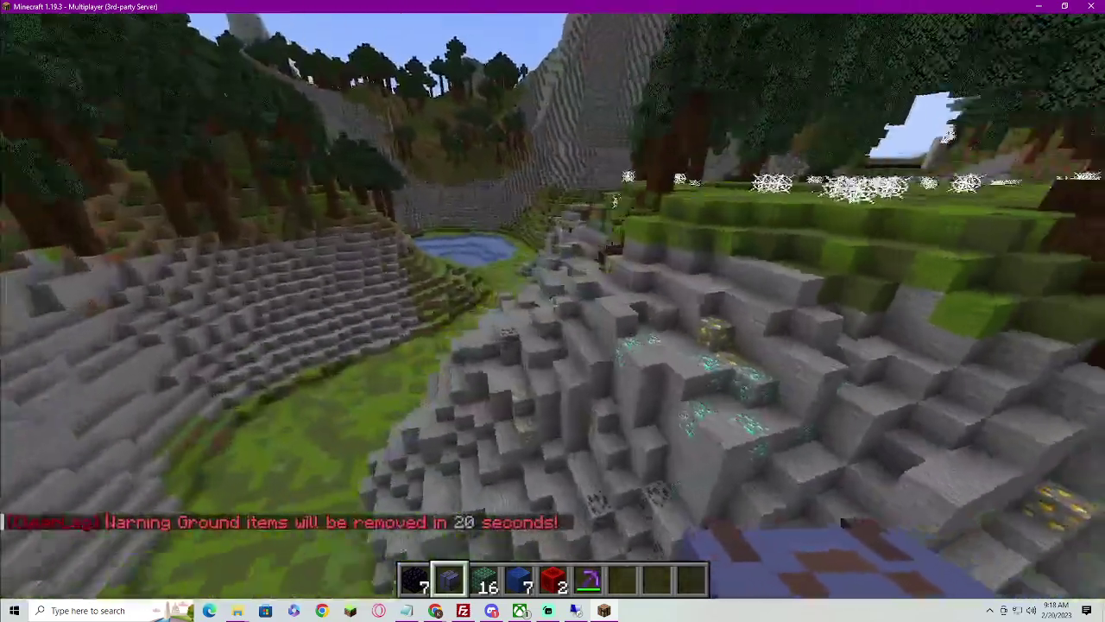
pyautogui.press('w')
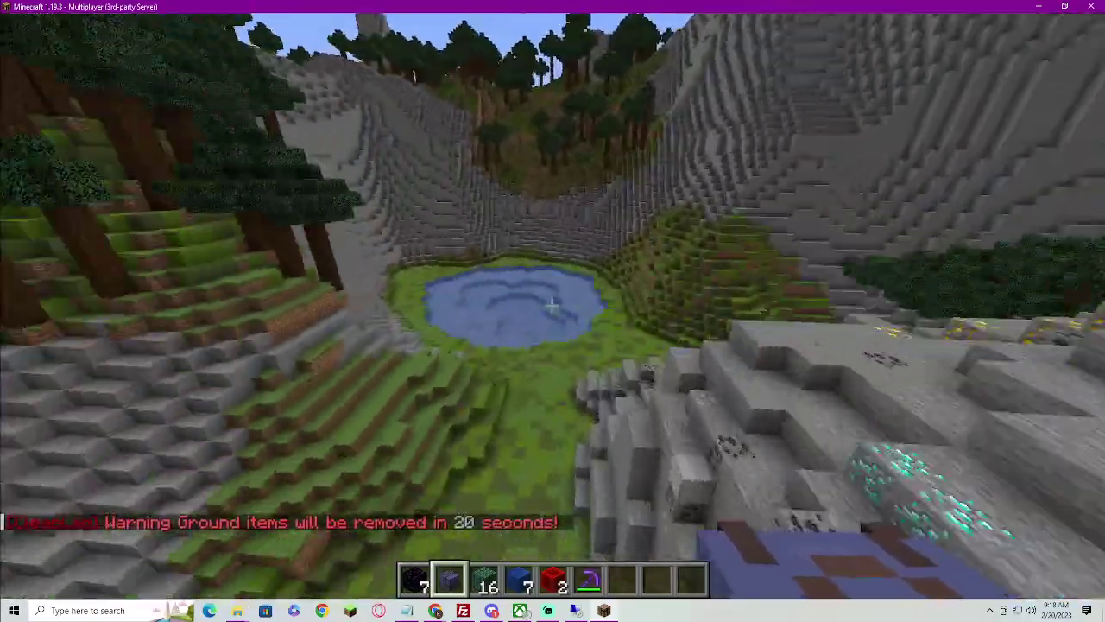
pyautogui.press('w')
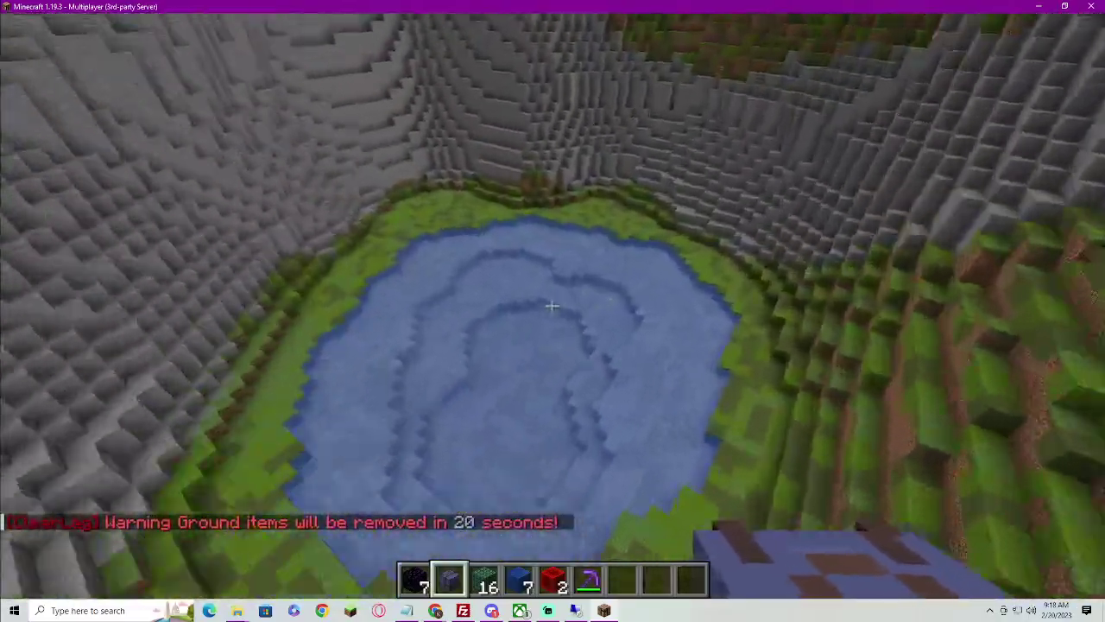
# Run /mines in chat to list the mines plugin's subcommands
pyautogui.write('t')
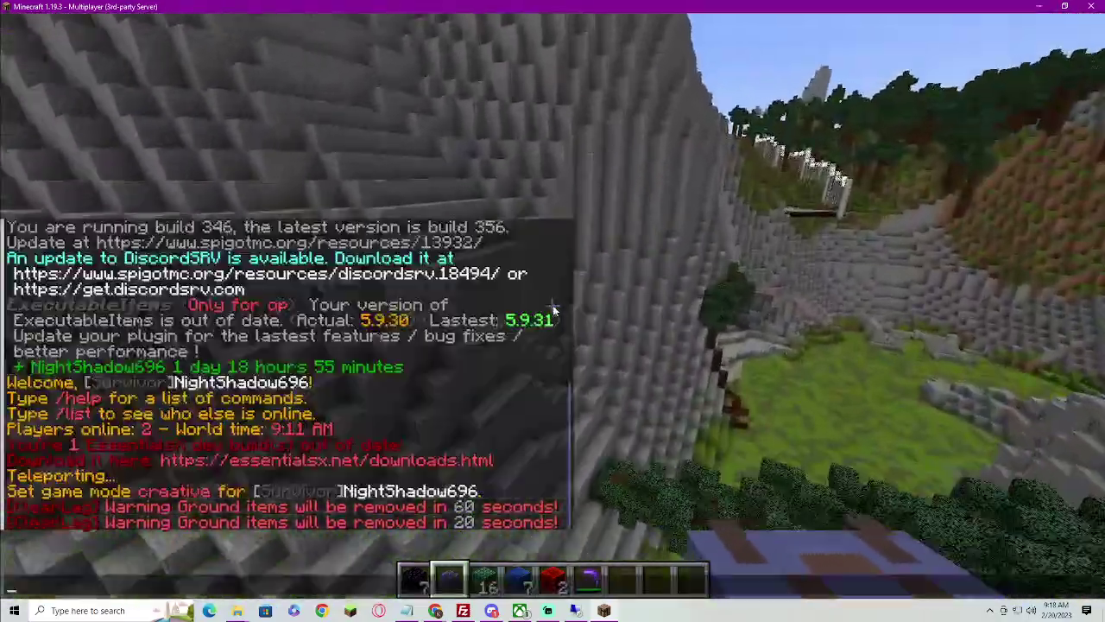
pyautogui.write('//')
pyautogui.write('se')
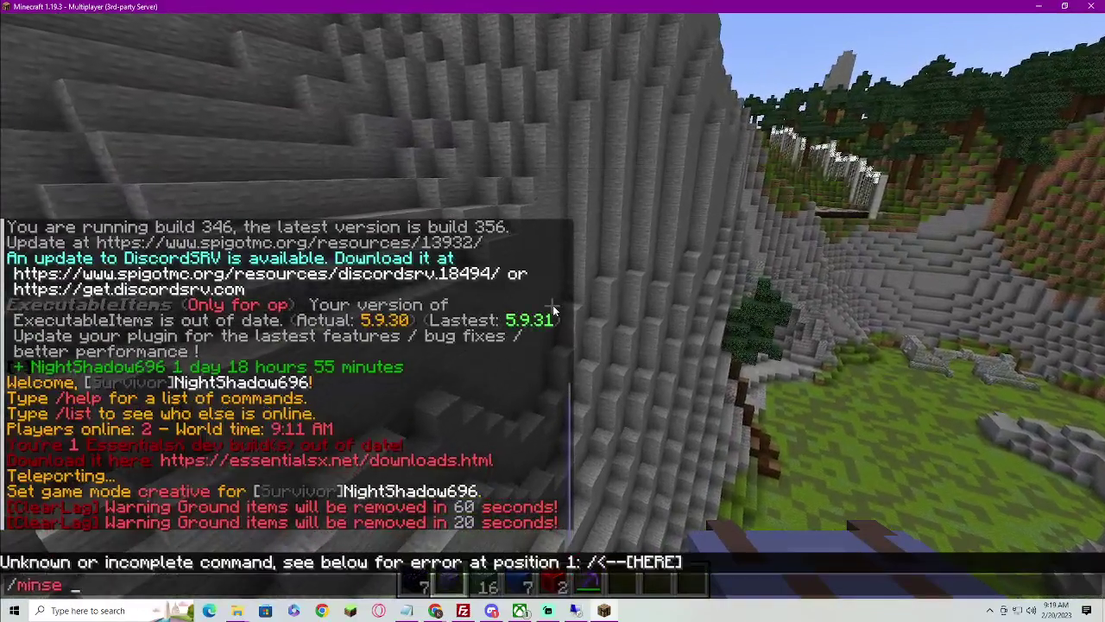
pyautogui.press('BackSpace')
pyautogui.write('nes gui')
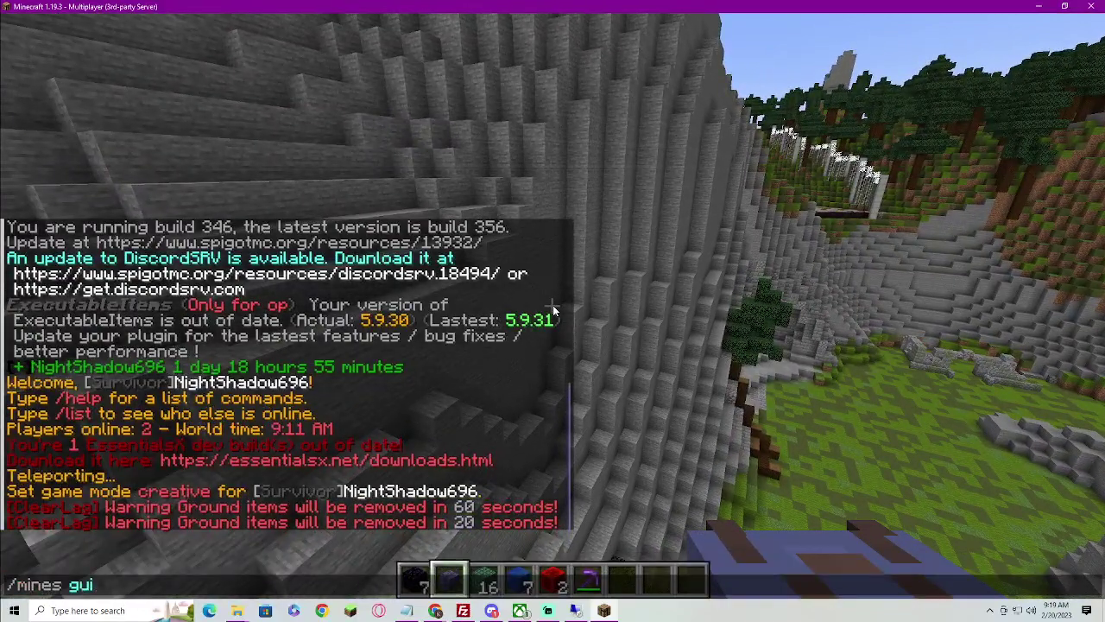
pyautogui.press('Return')
pyautogui.press('t')
pyautogui.press('Up')
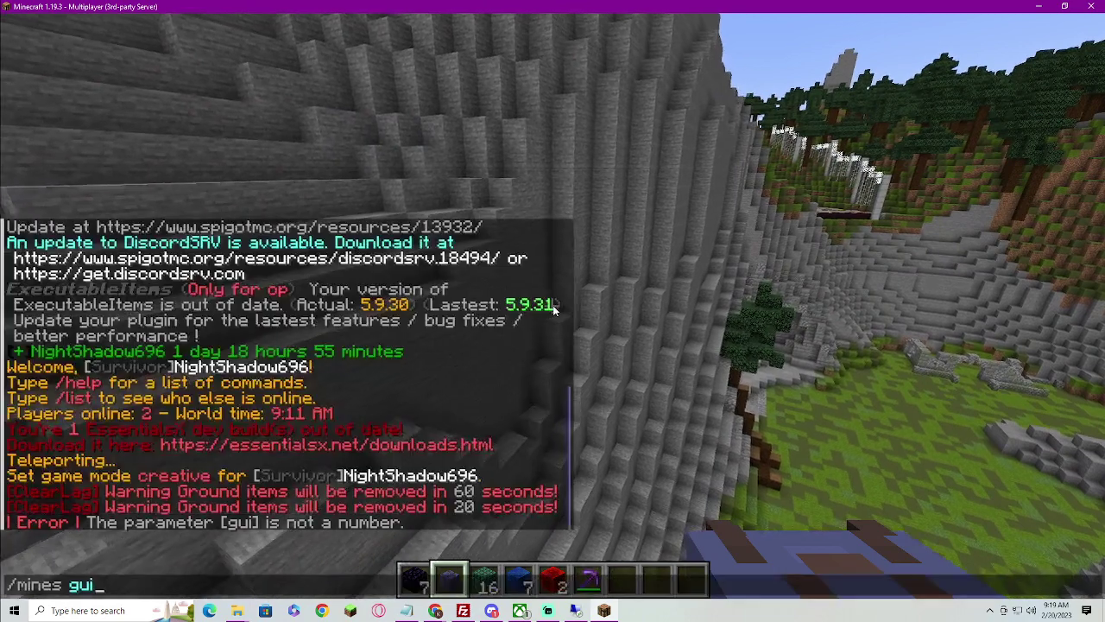
pyautogui.press('Return')
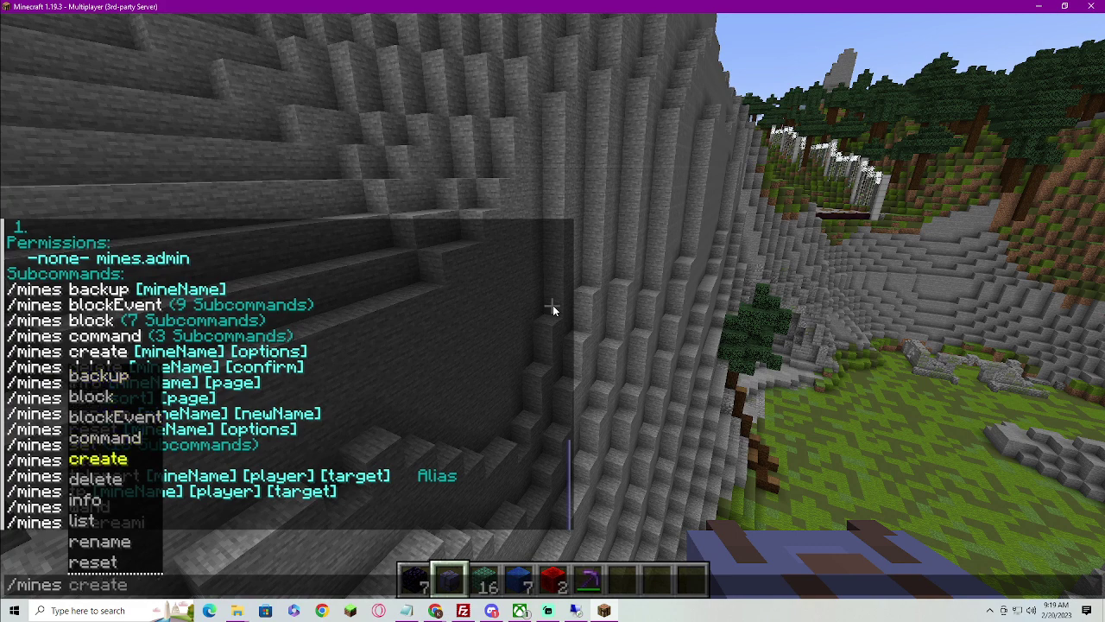
# Run /mines tp to teleport to the mine area
pyautogui.press('Up')
pyautogui.press('Up')
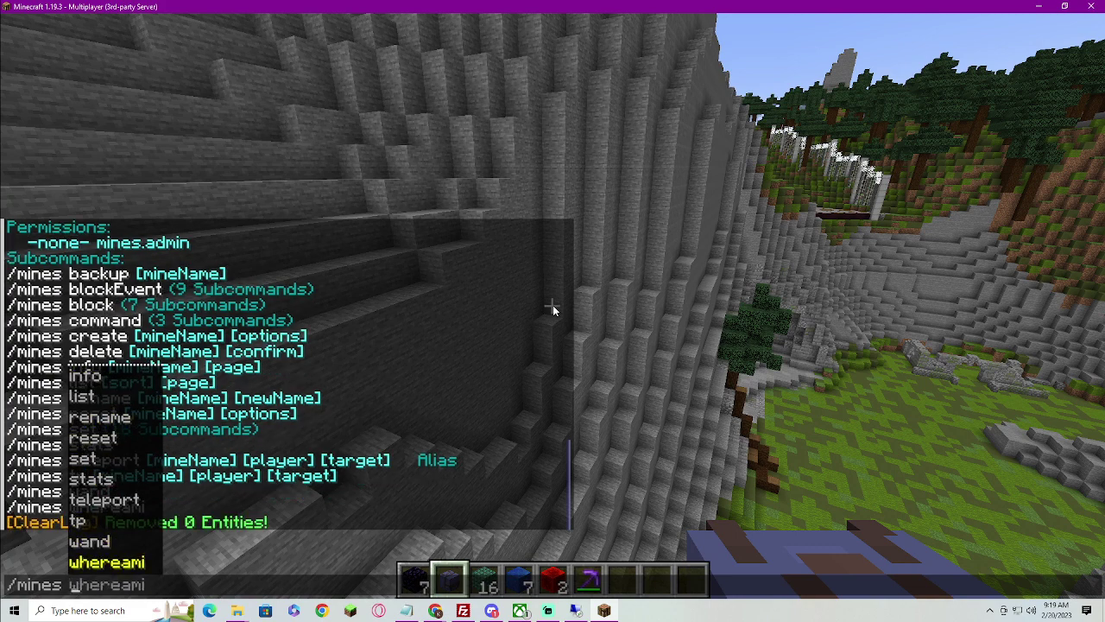
pyautogui.press('BackSpace')
pyautogui.press('BackSpace')
pyautogui.press('BackSpace')
pyautogui.press('BackSpace')
pyautogui.press('BackSpace')
pyautogui.press('BackSpace')
pyautogui.write('tp')
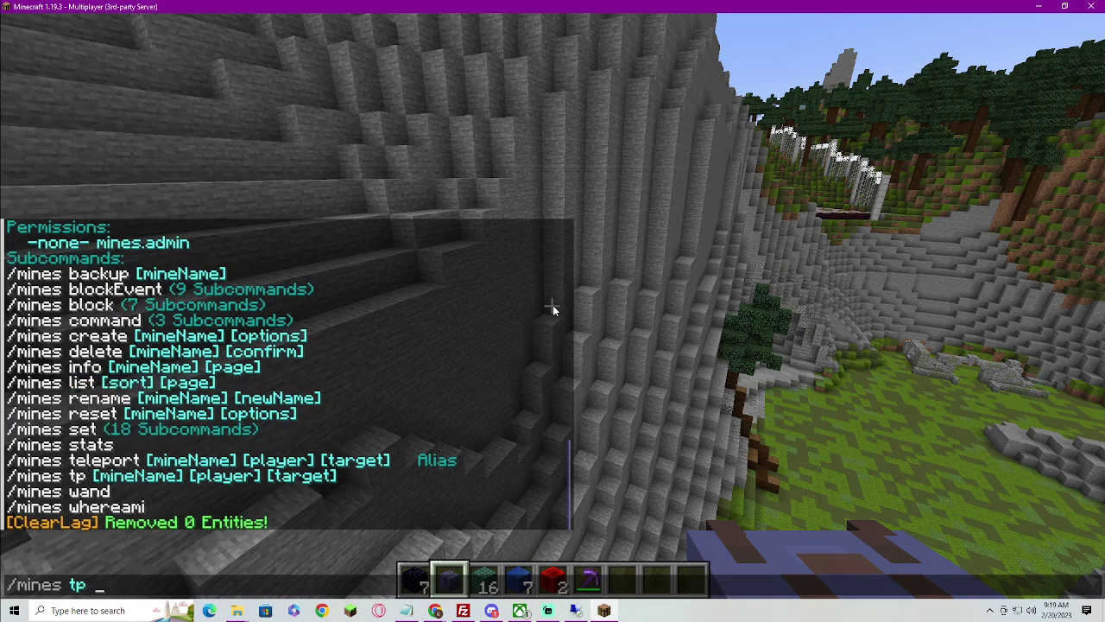
pyautogui.press('Return')
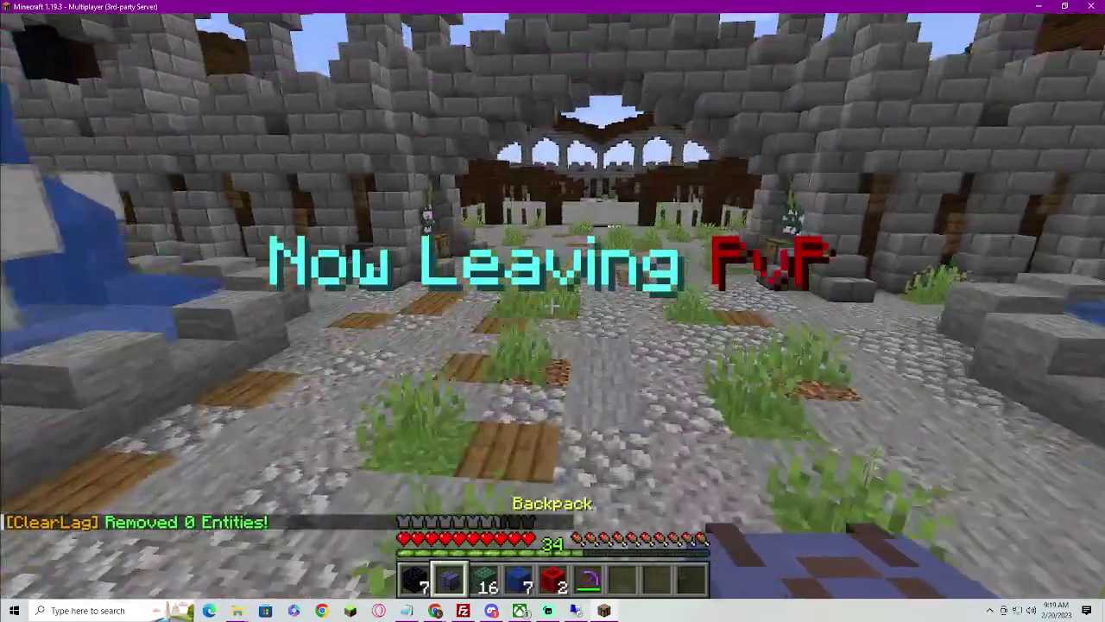
# Enter the hub through the stone arch, fly above its floor, and run /flyspeed
pyautogui.press('t')
pyautogui.press('Escape')
pyautogui.press('w')
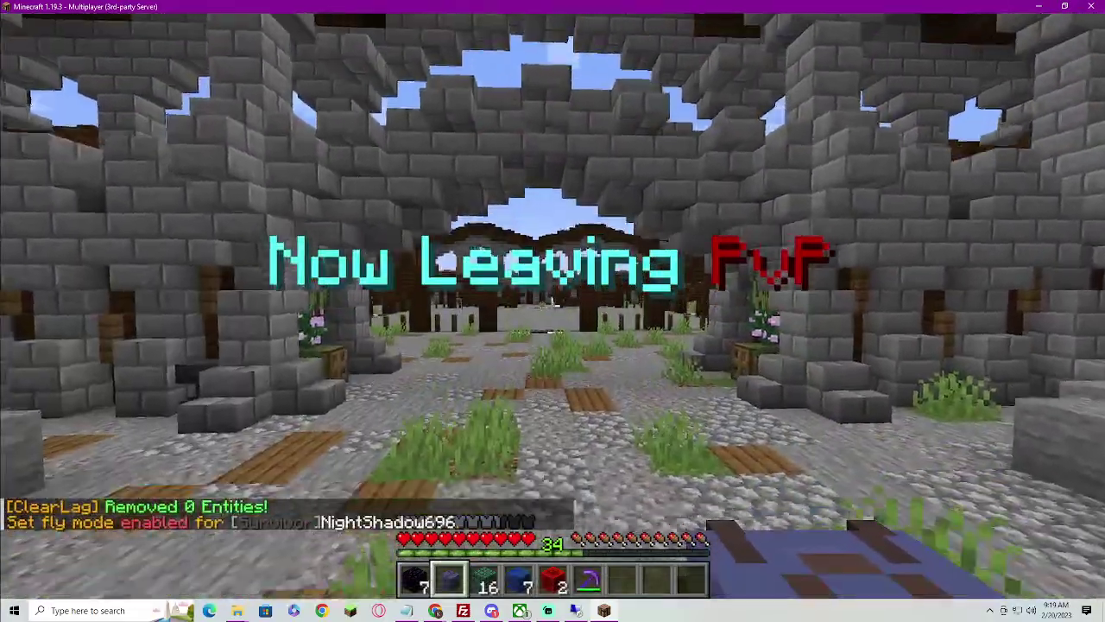
pyautogui.press('space')
pyautogui.press('space')
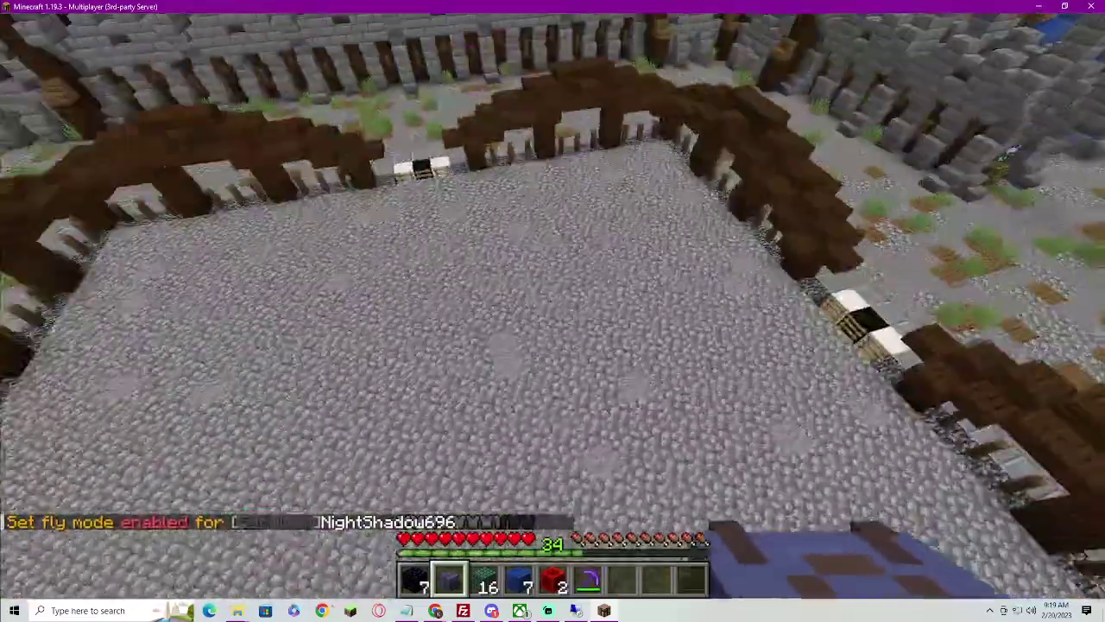
pyautogui.press('/')
pyautogui.write('flyspeed')
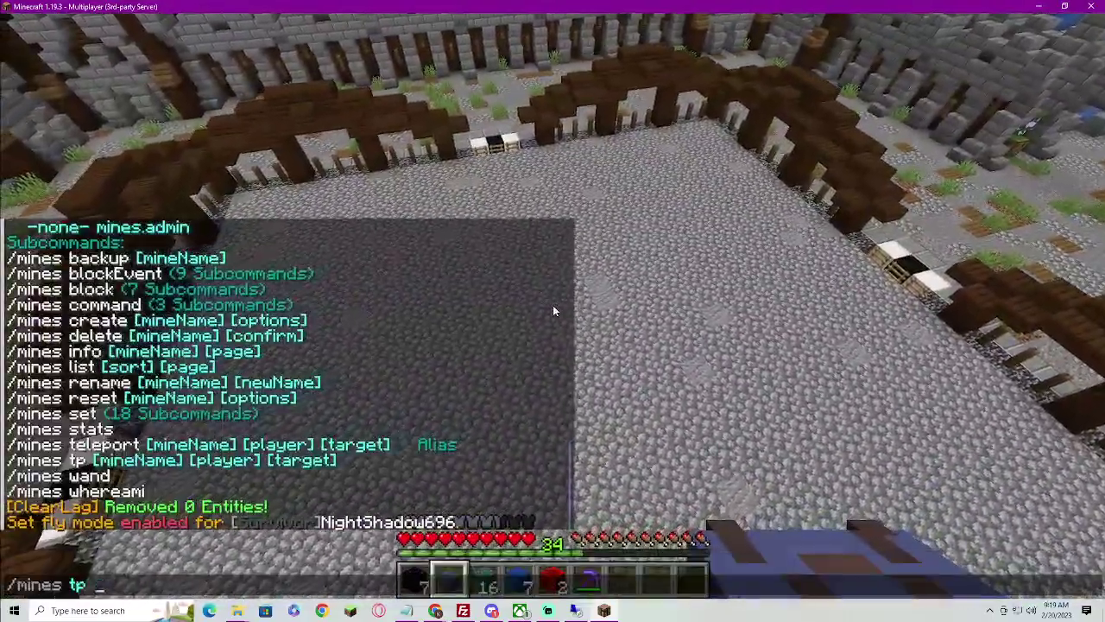
pyautogui.press('Return')
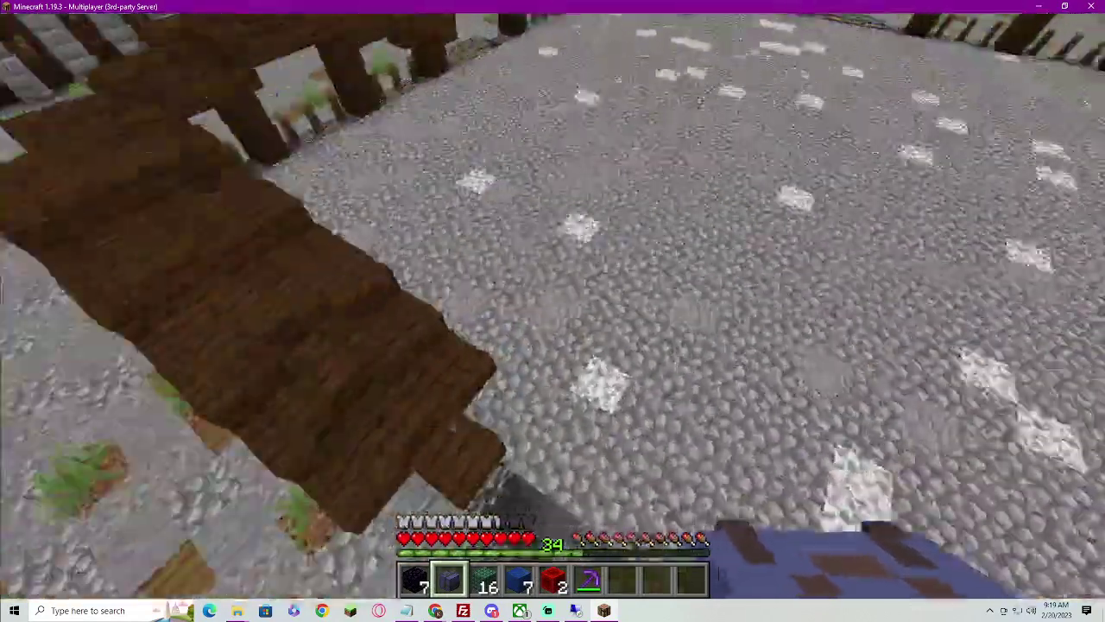
# Teleport to mine c, then to mine d, by editing the recalled /mines tp command
pyautogui.press('/')
pyautogui.press('Up')
pyautogui.press('BackSpace')
pyautogui.write('c')
pyautogui.press('Return')
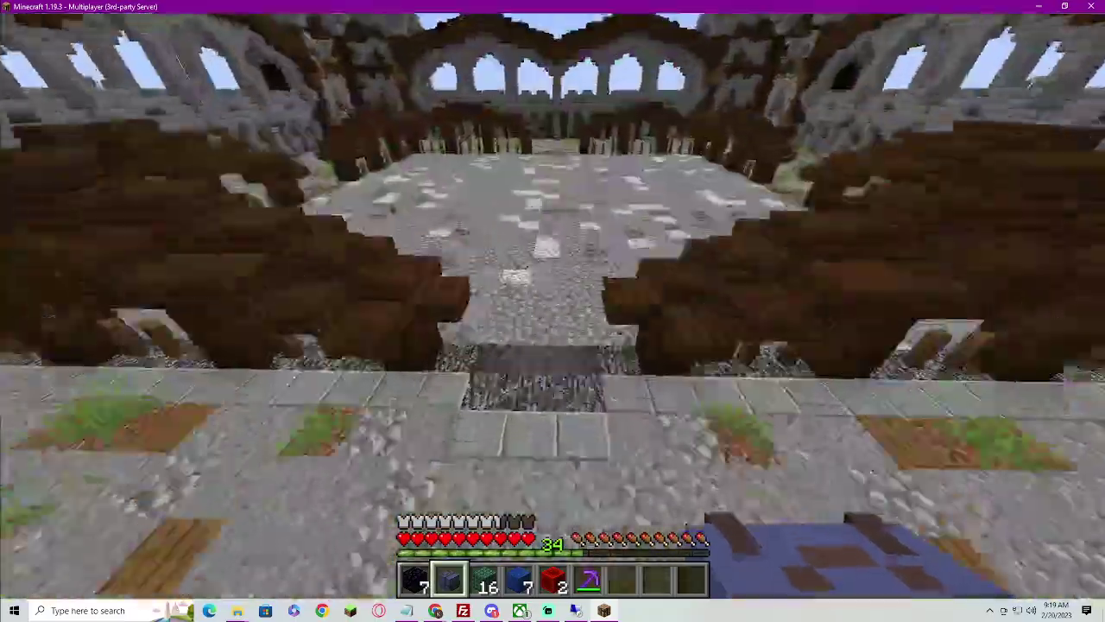
pyautogui.press('/')
pyautogui.press('Up')
pyautogui.press('BackSpace')
pyautogui.write('d')
pyautogui.press('Return')
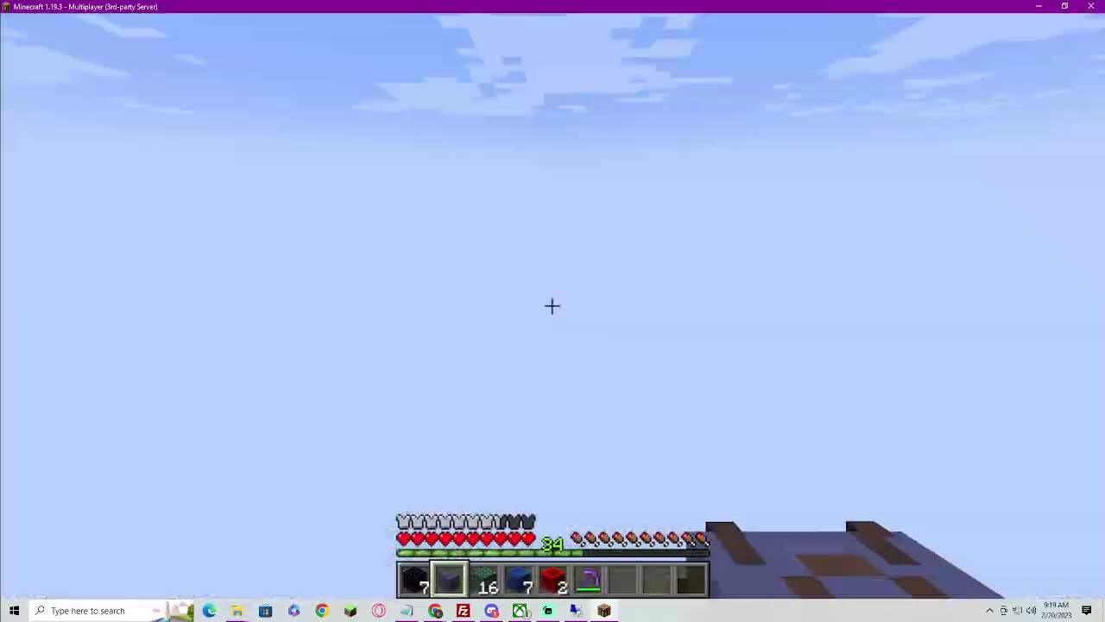
# Rise over the mine floor, rerun the mine teleport, and overlook the ore-filled mine
pyautogui.press('w')
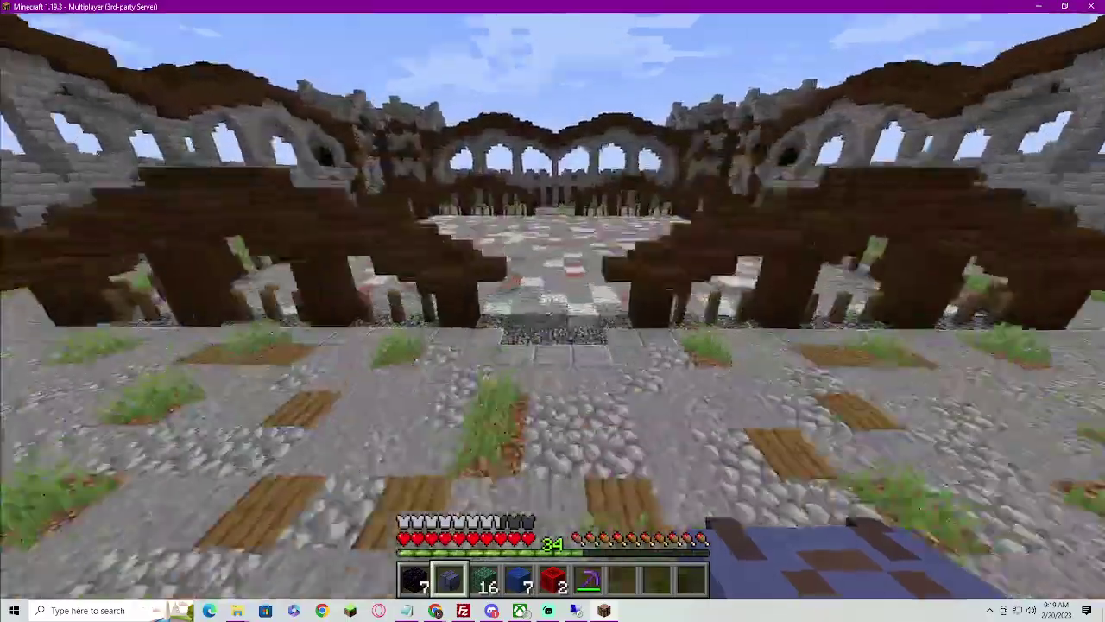
pyautogui.press('s')
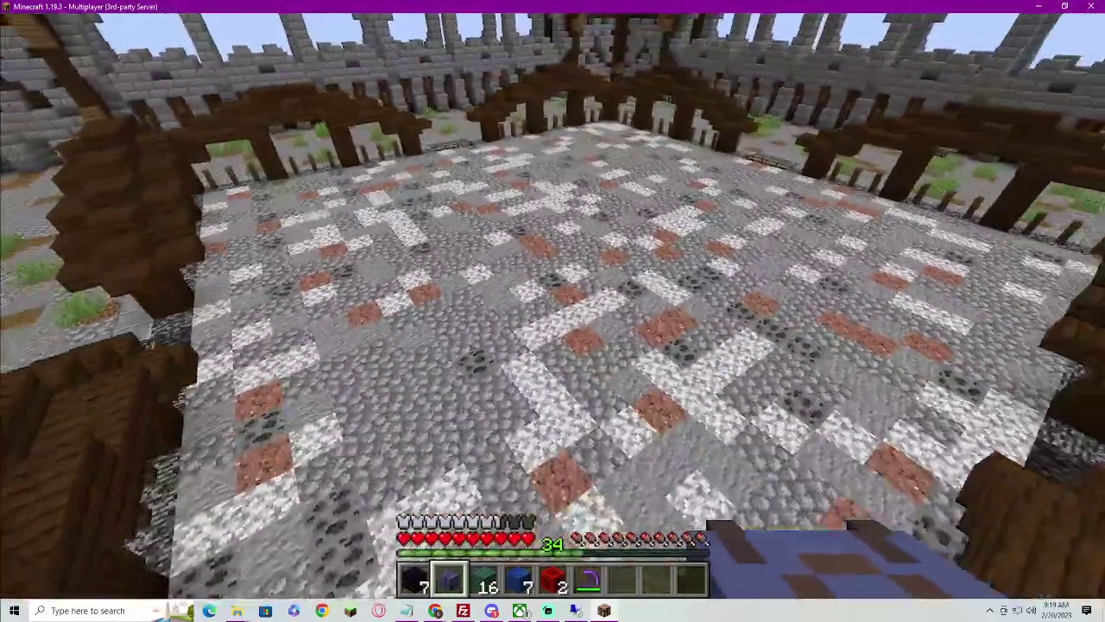
pyautogui.press('Up')
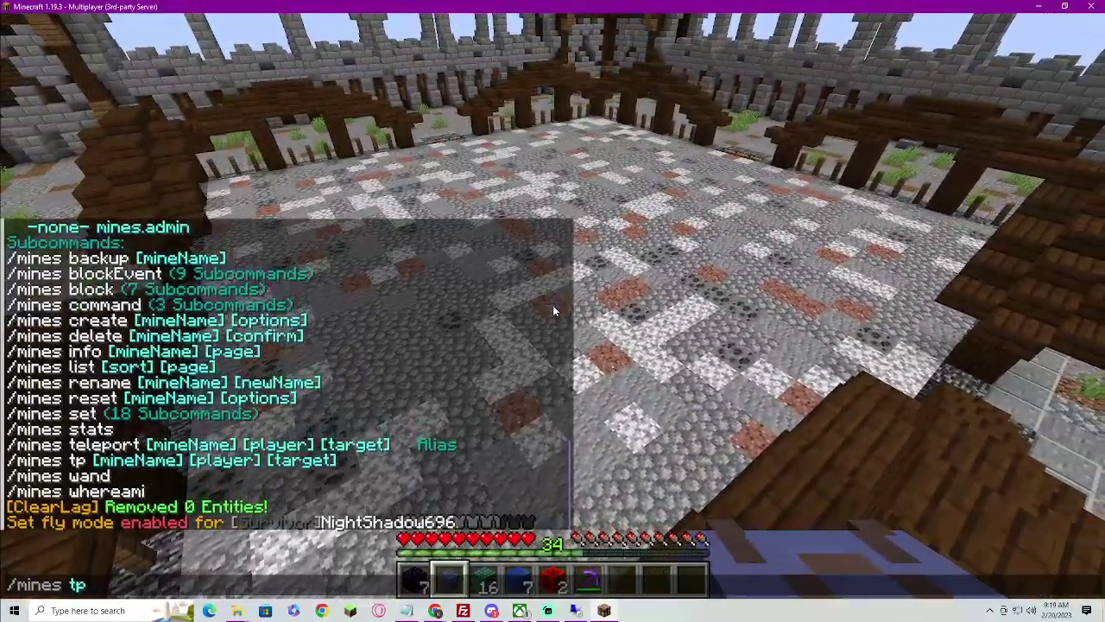
pyautogui.press('Return')
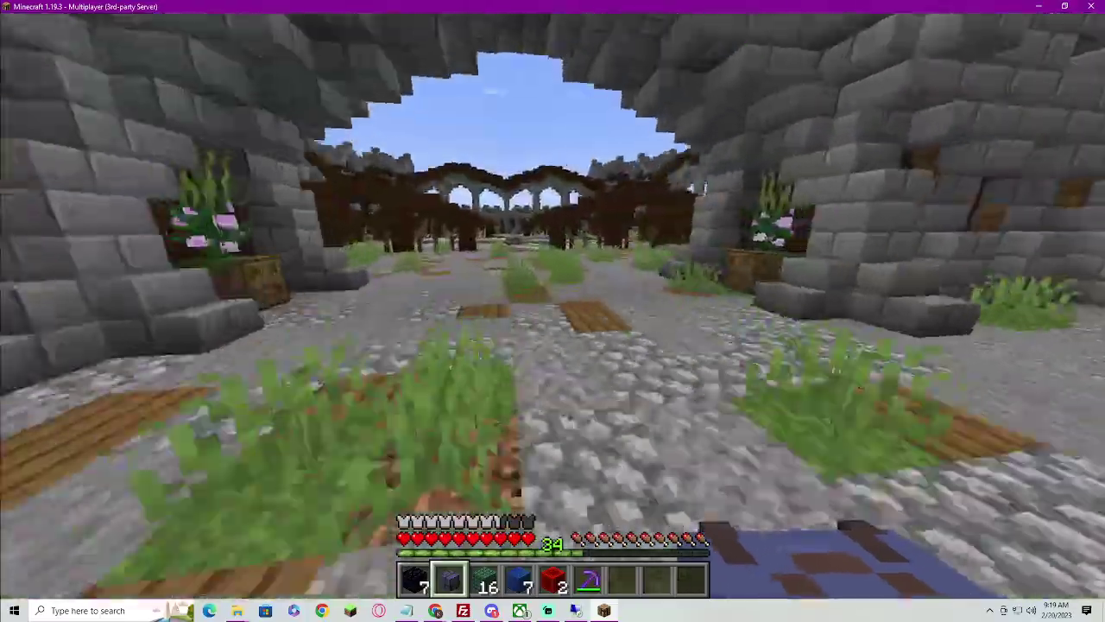
pyautogui.press('w')
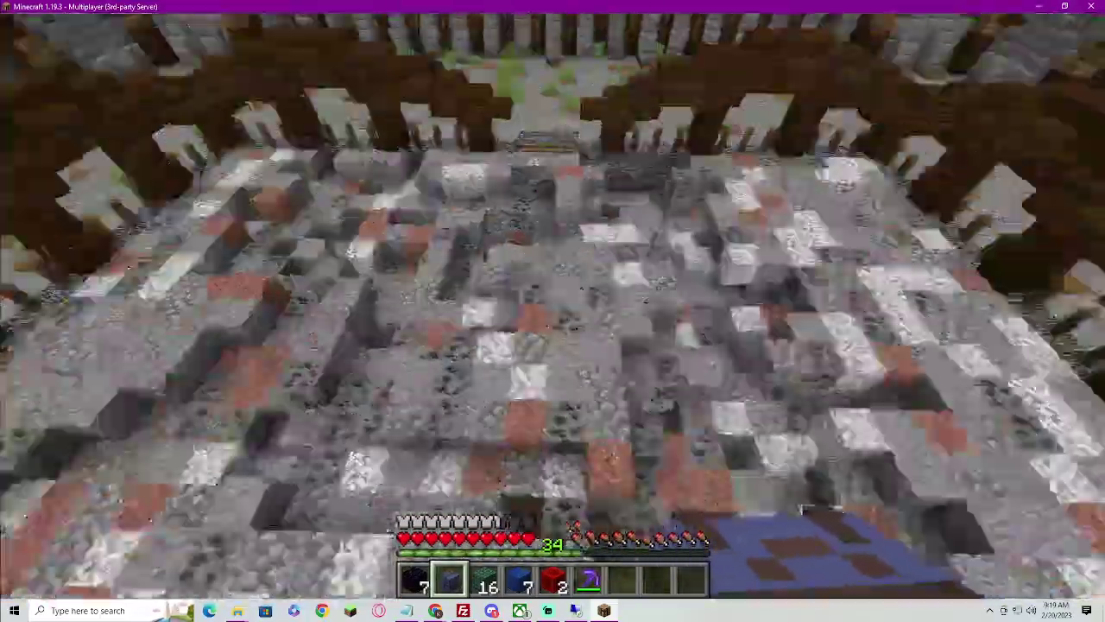
# Teleport to mine f, then teleport on to another mine
pyautogui.press('t')
pyautogui.press('Up')
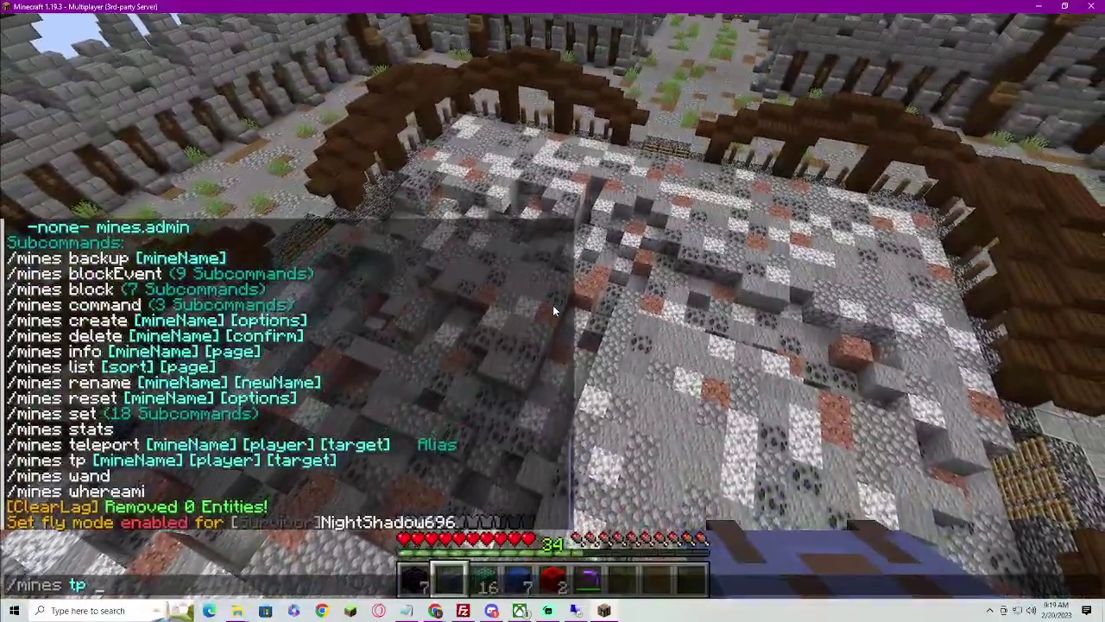
pyautogui.write('f')
pyautogui.press('Return')
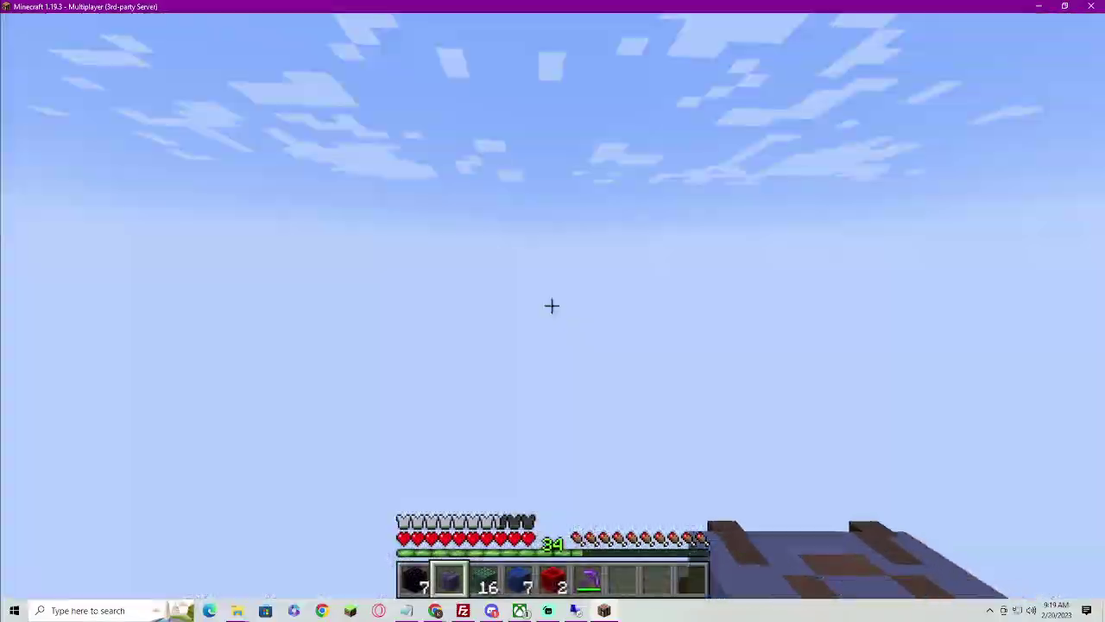
pyautogui.press('w')
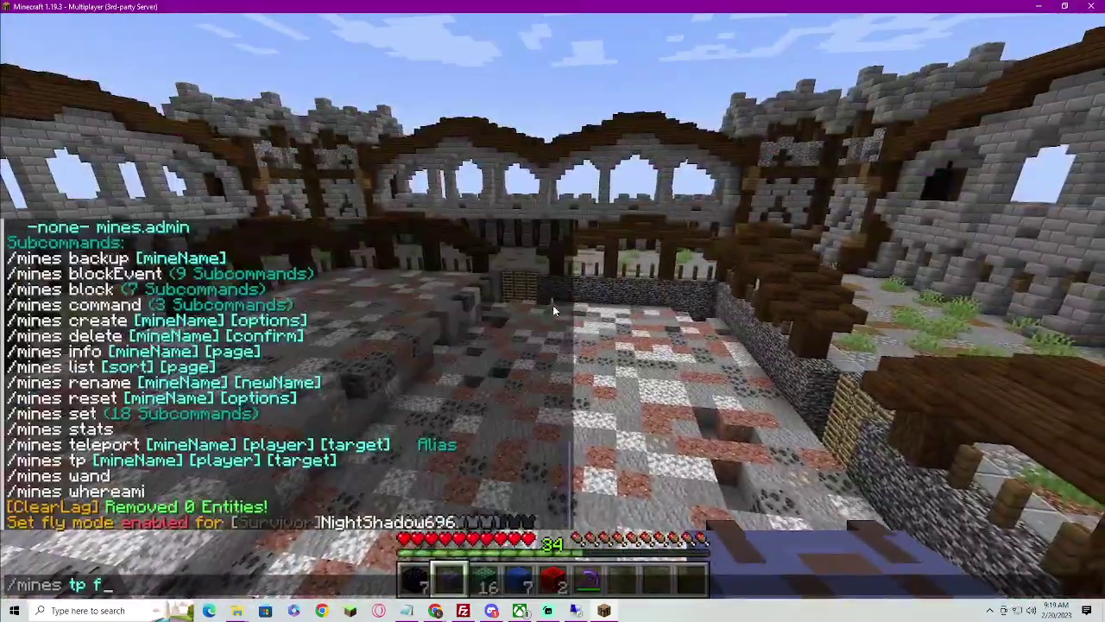
pyautogui.press('Return')
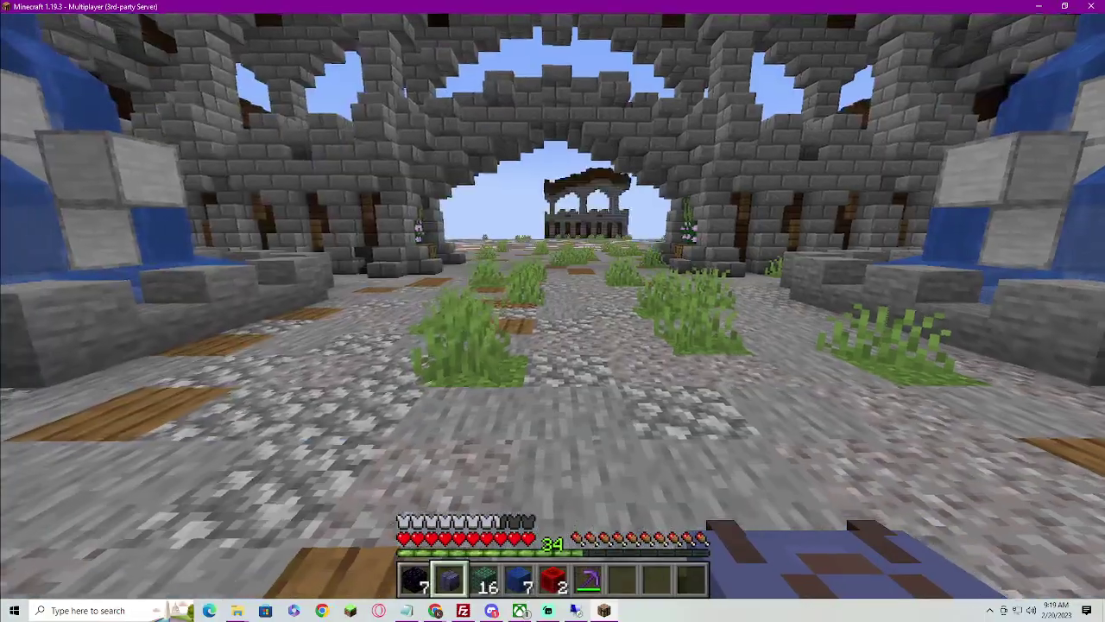
# Teleport to the co-owner with /tp and fly over the mine
pyautogui.write('/tp NightShadow696')
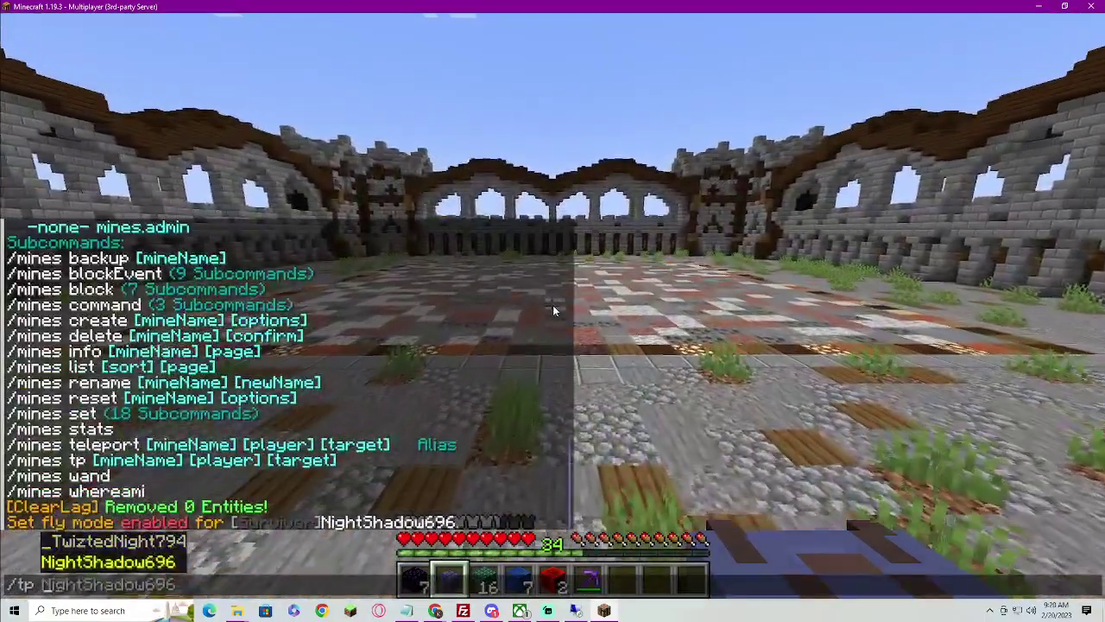
pyautogui.press('Return')
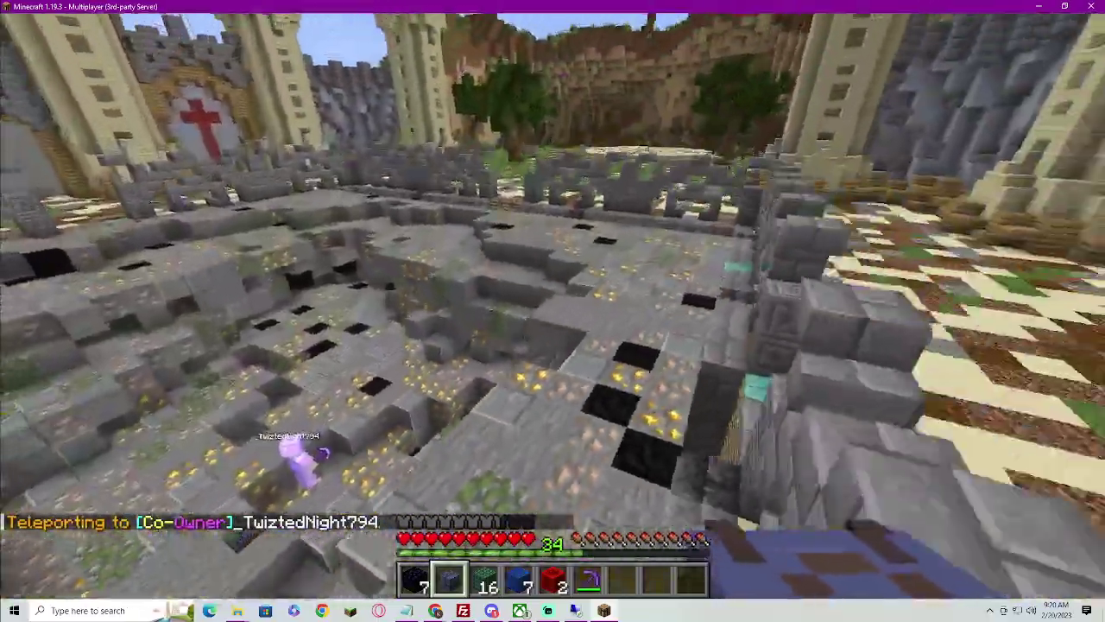
pyautogui.press('w')
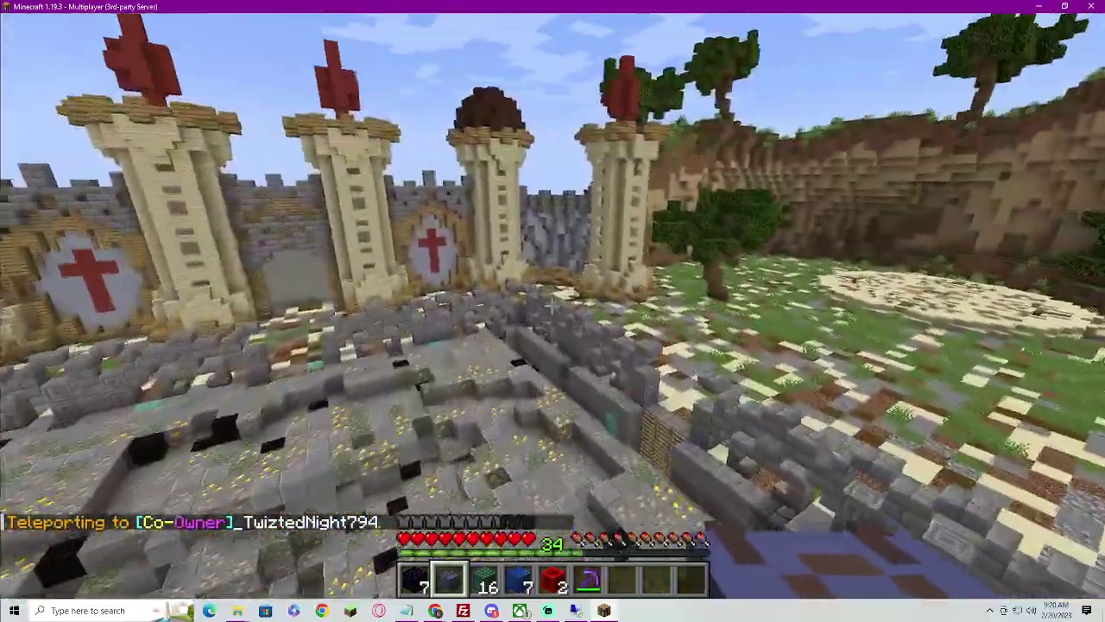
pyautogui.press('/')
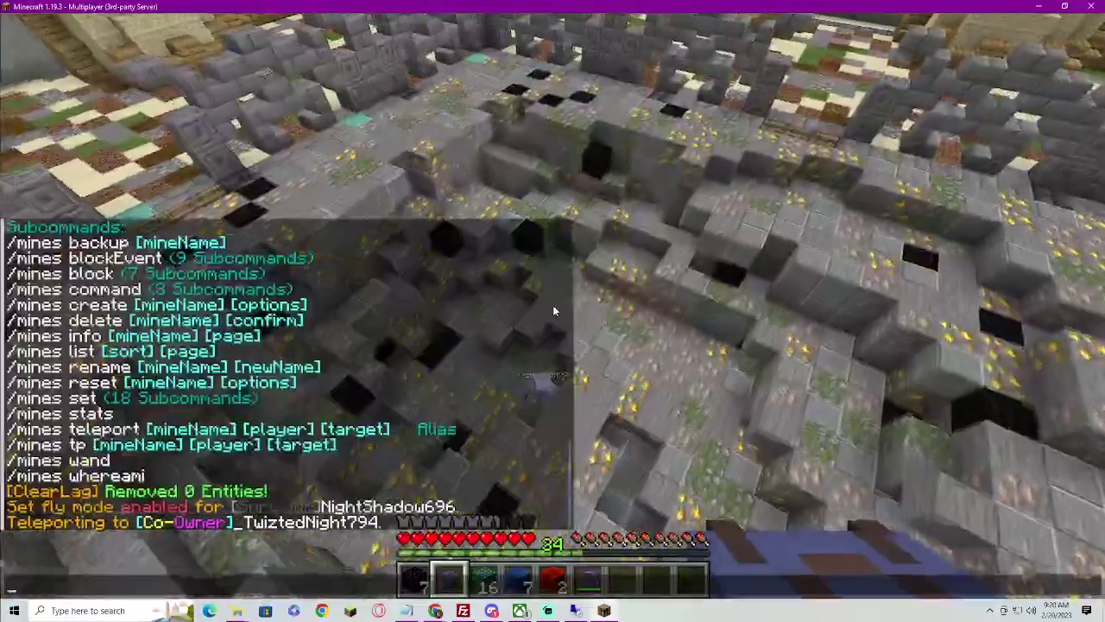
pyautogui.write('lag')
pyautogui.press('Escape')
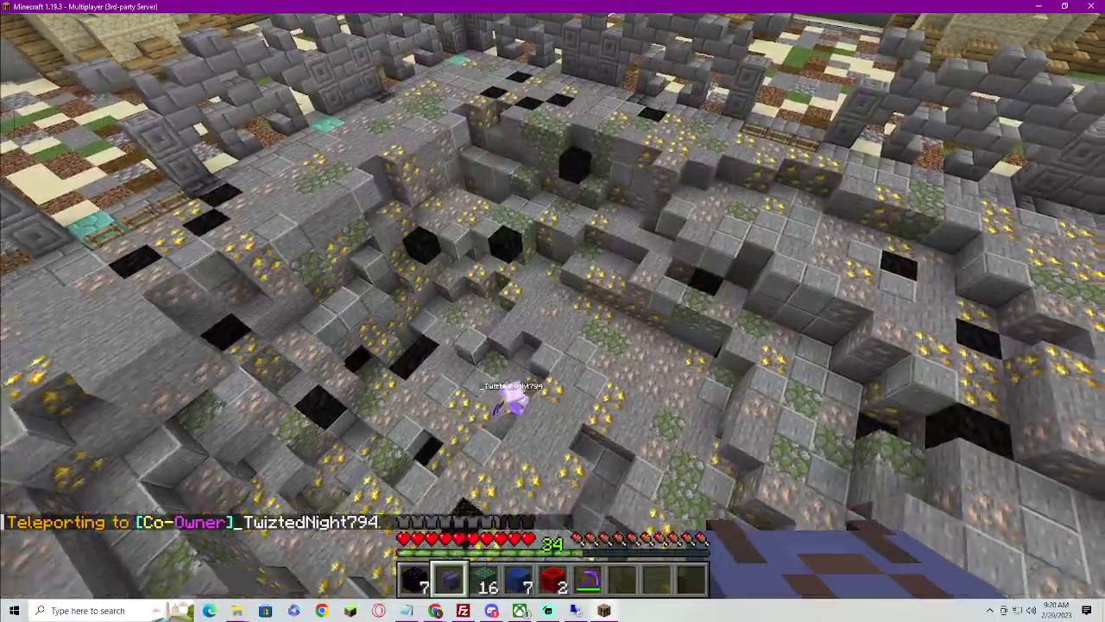
# Fly across the arena to the castle wall and mine its gold ore blocks
pyautogui.press('w')
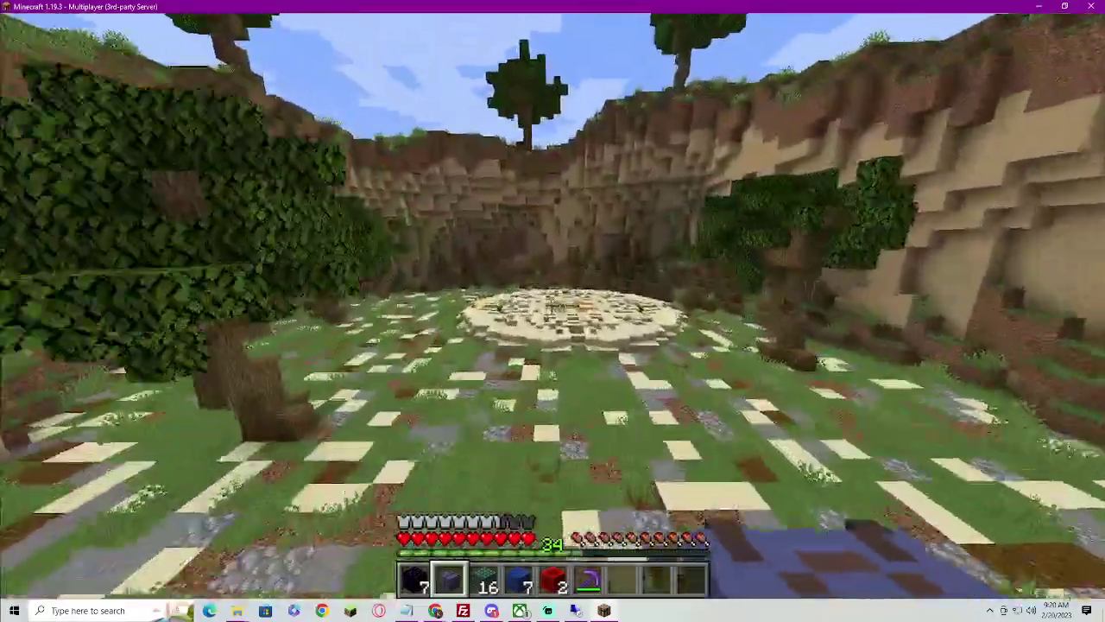
pyautogui.press('w')
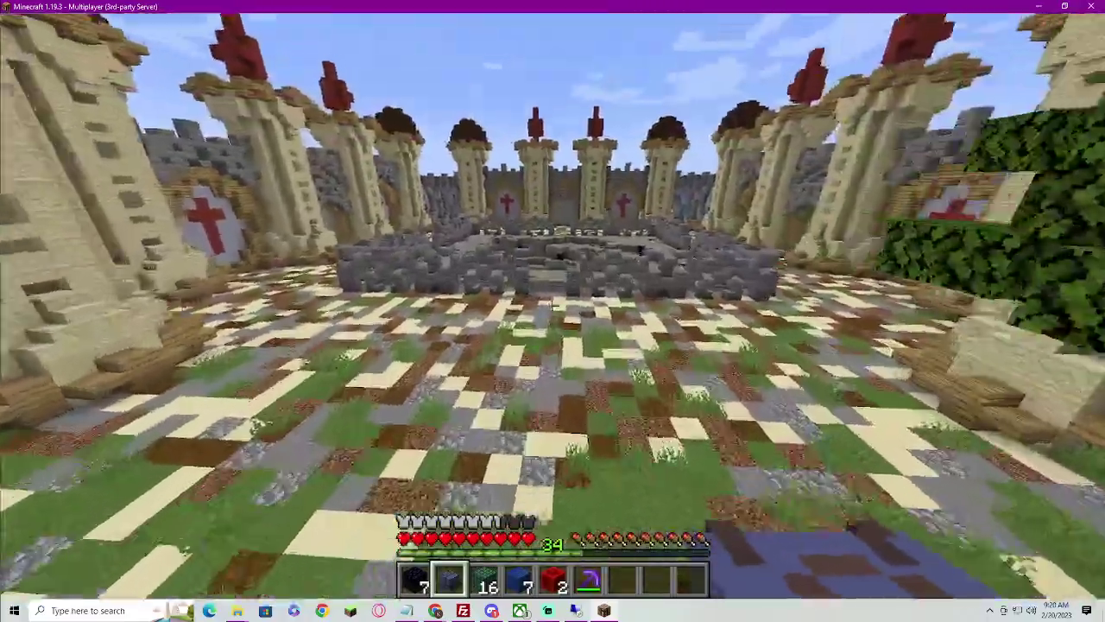
pyautogui.press('w')
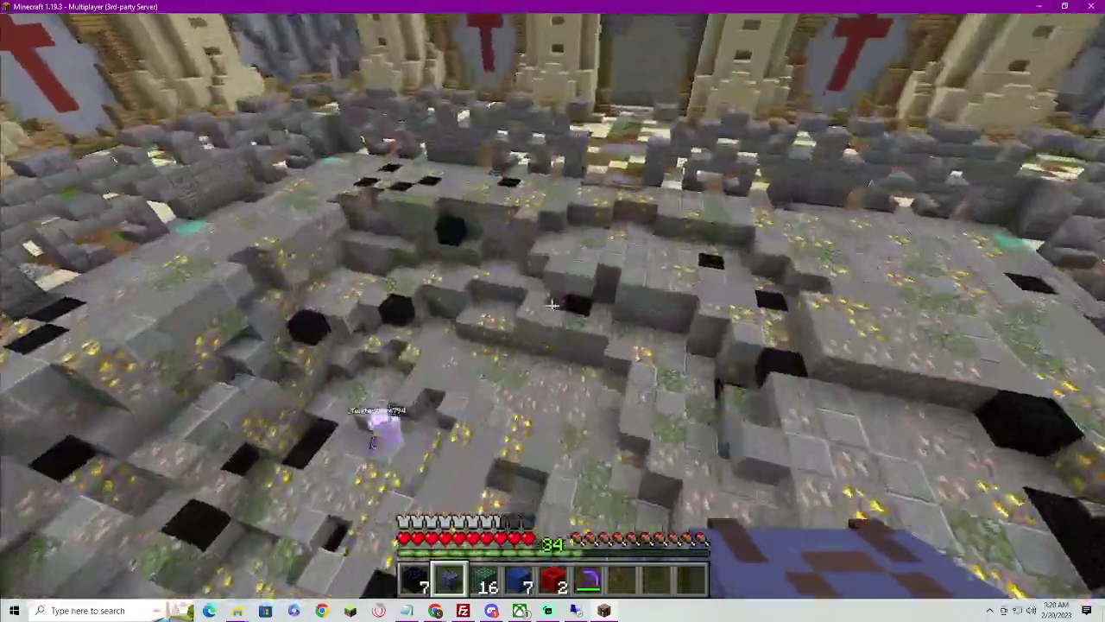
pyautogui.press('w')
pyautogui.scroll(-4, 553, 311)
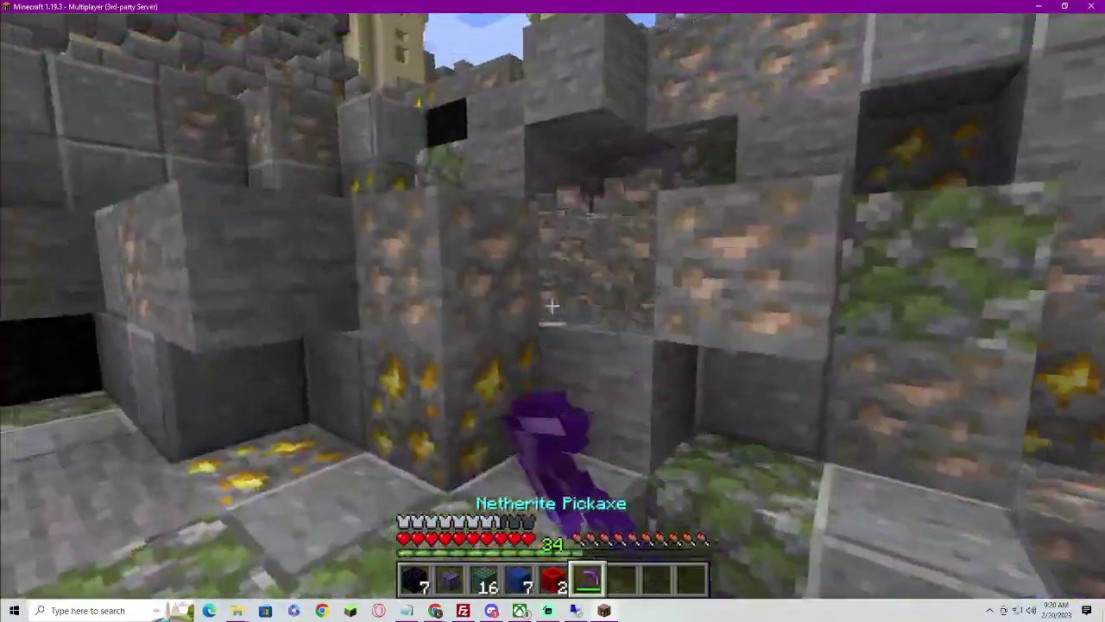
pyautogui.moveTo(553, 304); pyautogui.dragTo(553, 305)
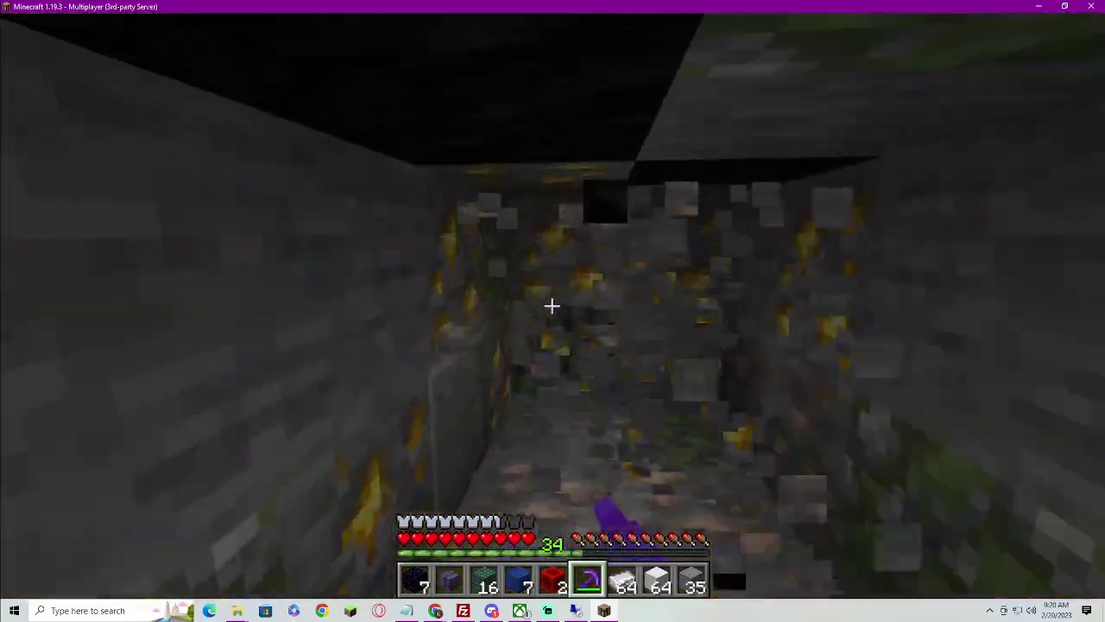
pyautogui.moveTo(552, 304); pyautogui.dragTo(553, 305)
# Check the inventory, then sell all mined items with /sellall sell
pyautogui.press('t')
pyautogui.press('Escape')
pyautogui.press('e')
pyautogui.press('e')
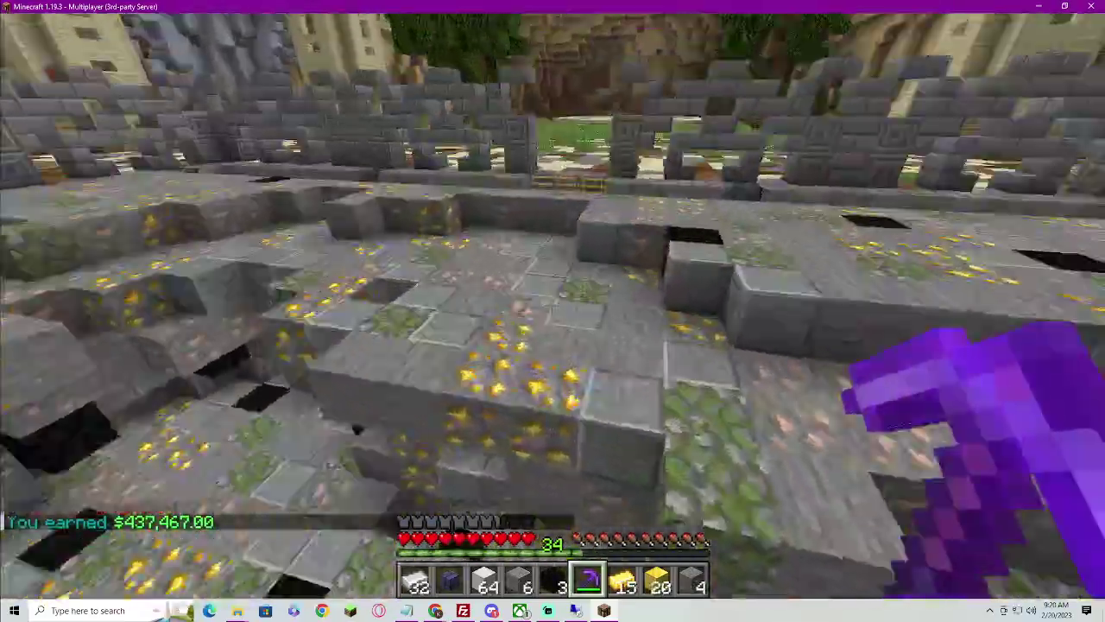
pyautogui.press('e')
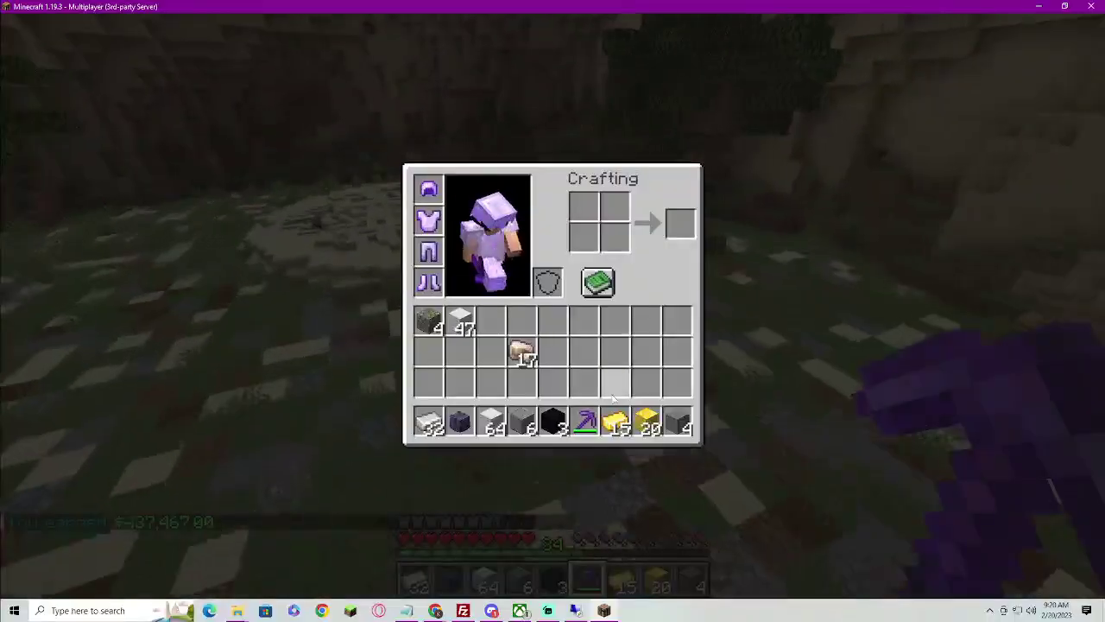
pyautogui.press('e')
pyautogui.press('/')
pyautogui.write('sellall')
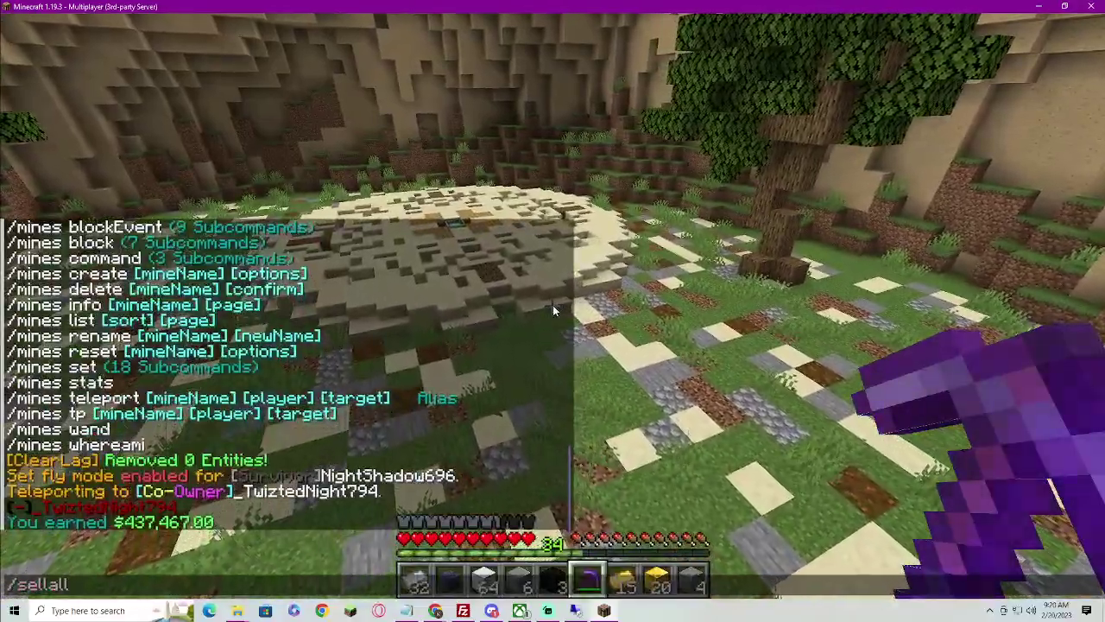
pyautogui.write(' sell')
pyautogui.press('Return')
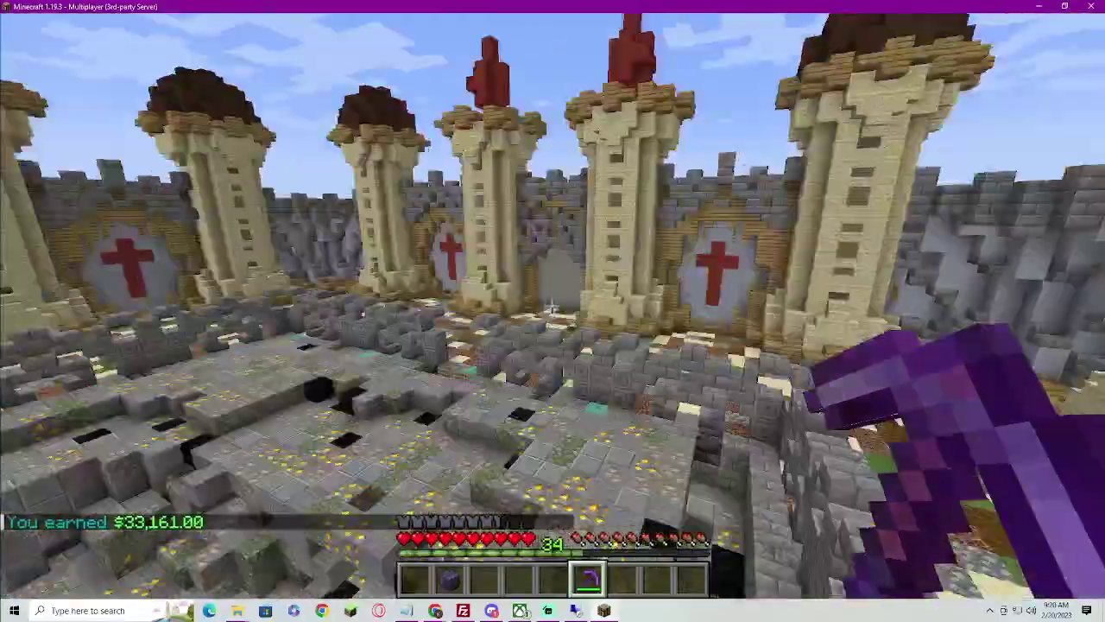
# Disconnect from Nova Sky MC and cancel out of the saved server's edit screen
pyautogui.press('Escape')
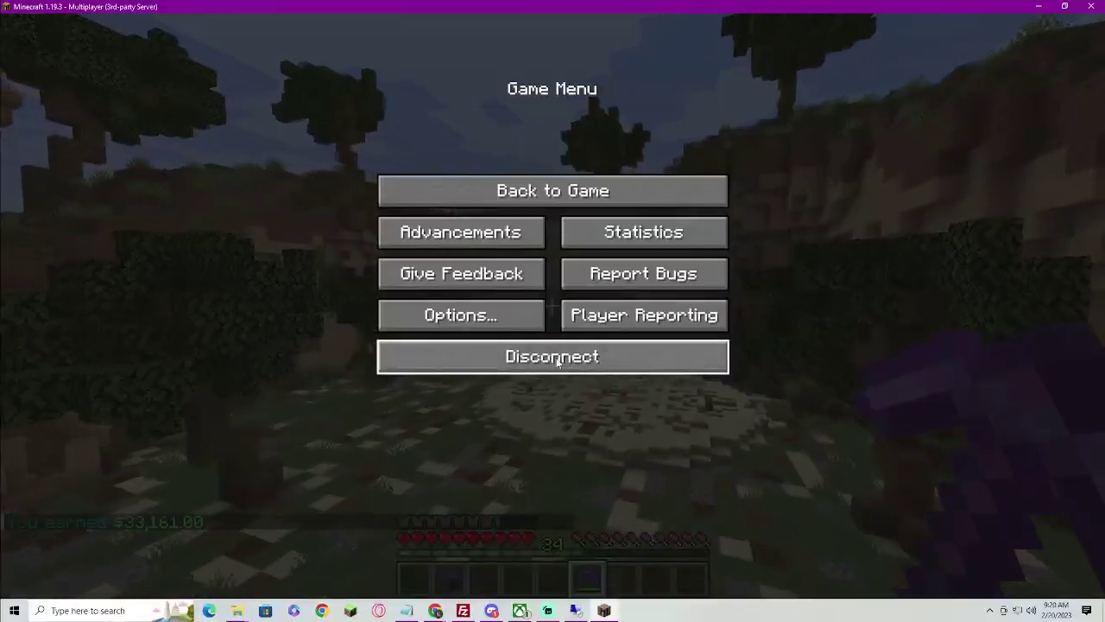
pyautogui.click(556, 363)
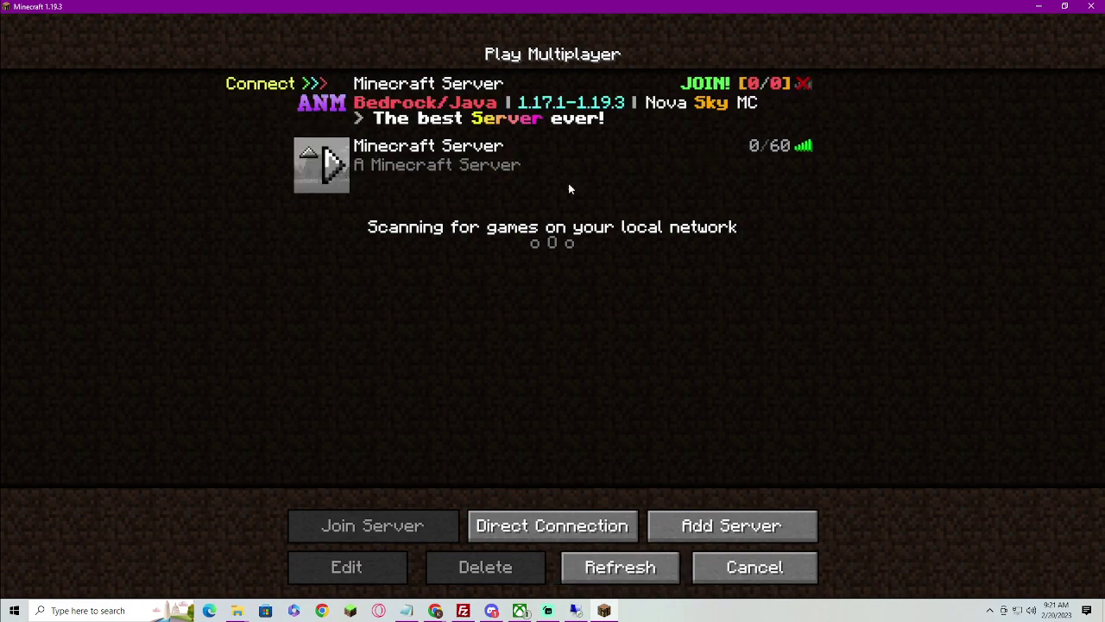
pyautogui.click(376, 566)
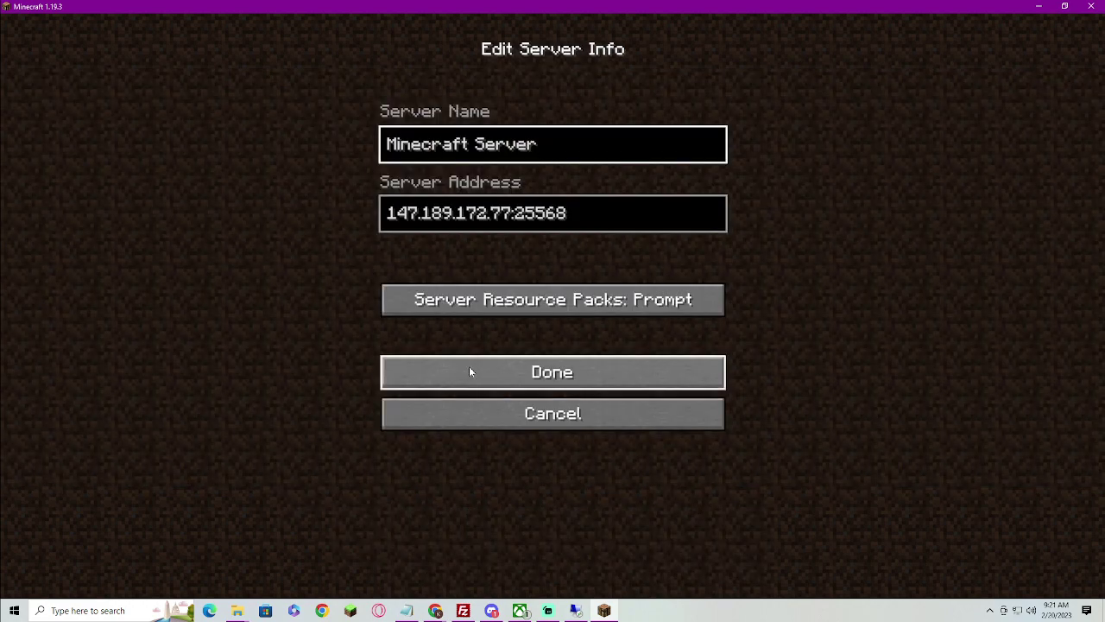
pyautogui.click(476, 411)
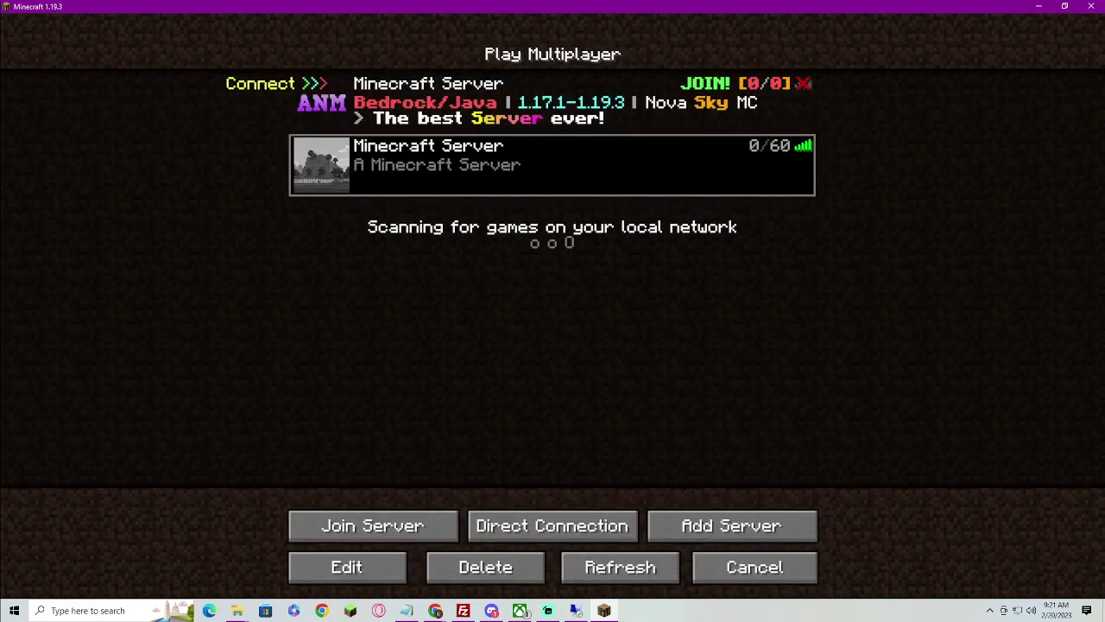